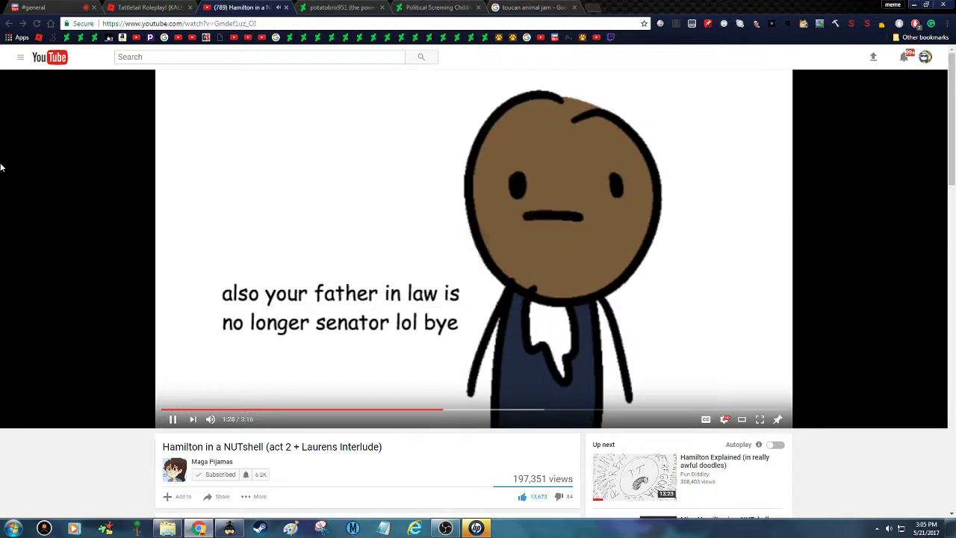
# Pause the playing video, search the web for "cabinet battle #1 lyrics" and open the #25 Hamilton video lyrics result.
pyautogui.press('Left')
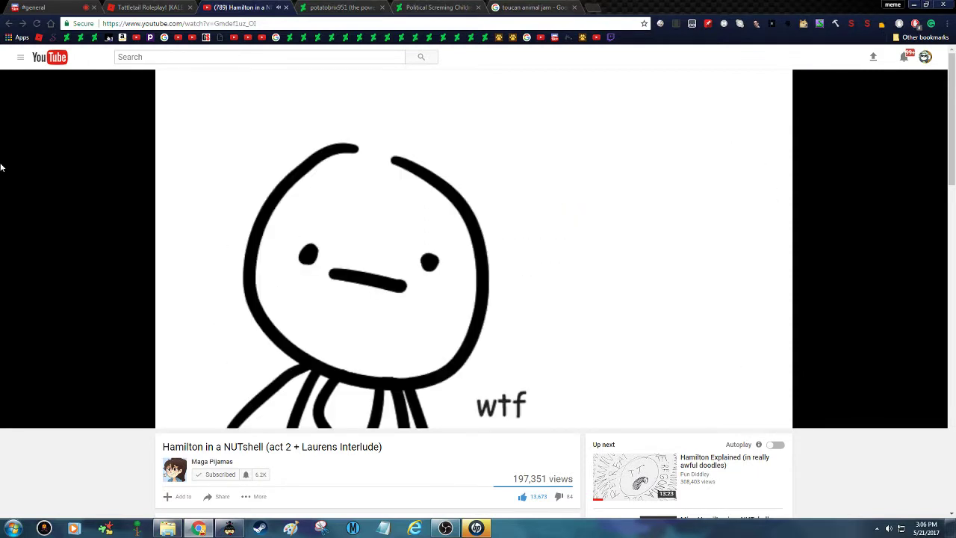
pyautogui.press('space')
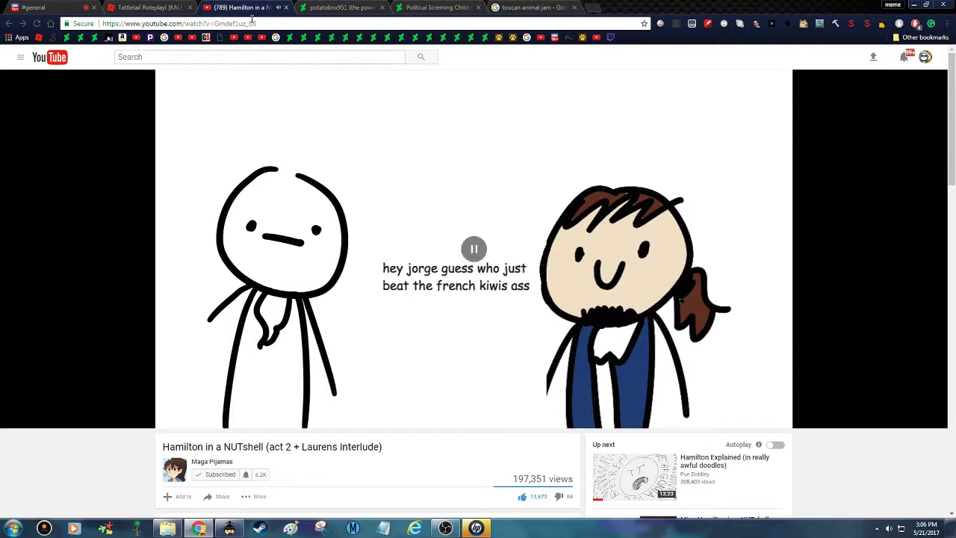
pyautogui.click(253, 23)
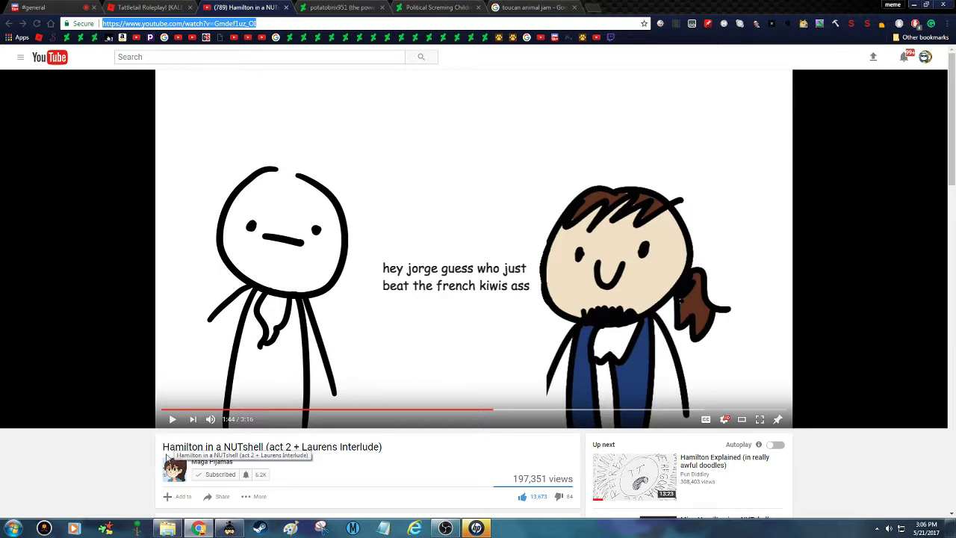
pyautogui.moveTo(168, 457); pyautogui.dragTo(257, 447)
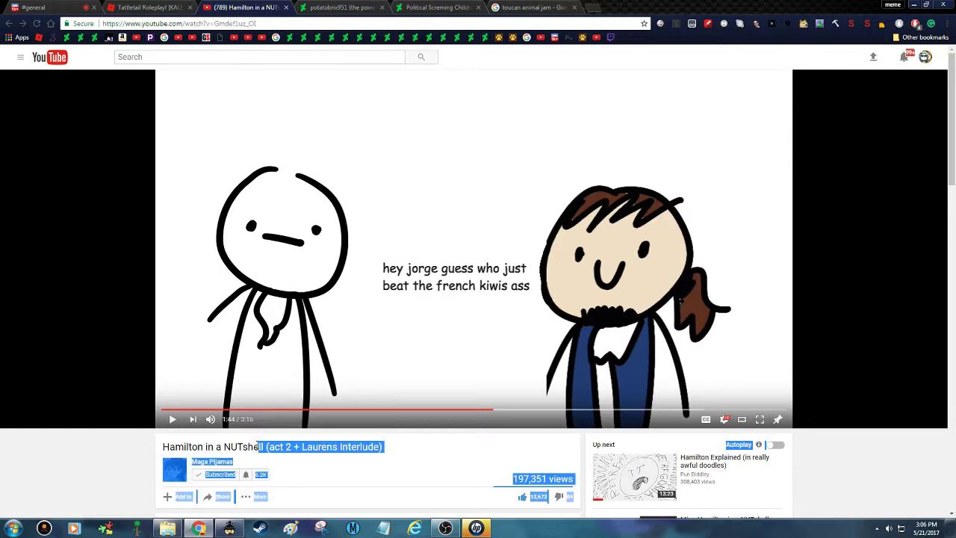
pyautogui.click(186, 23)
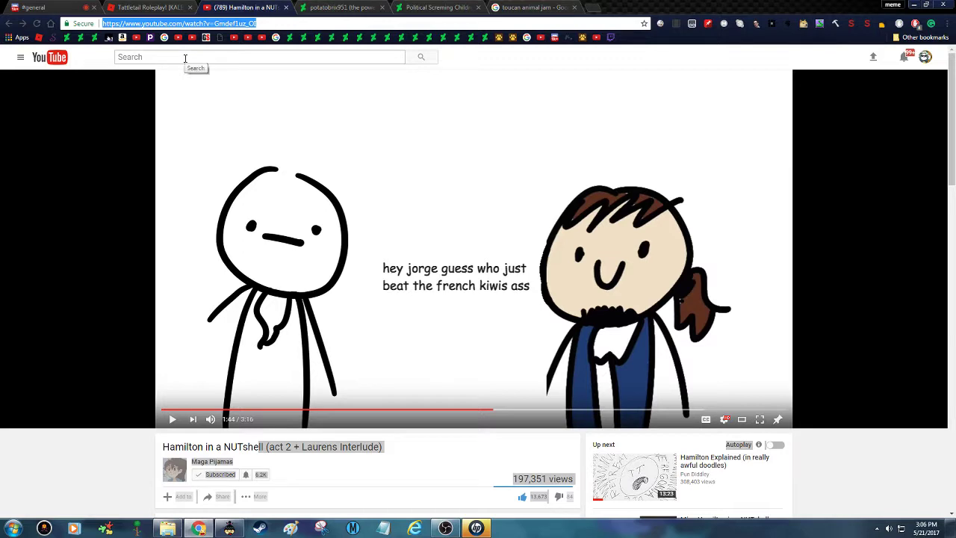
pyautogui.write('cabinet battle #1 lyrics')
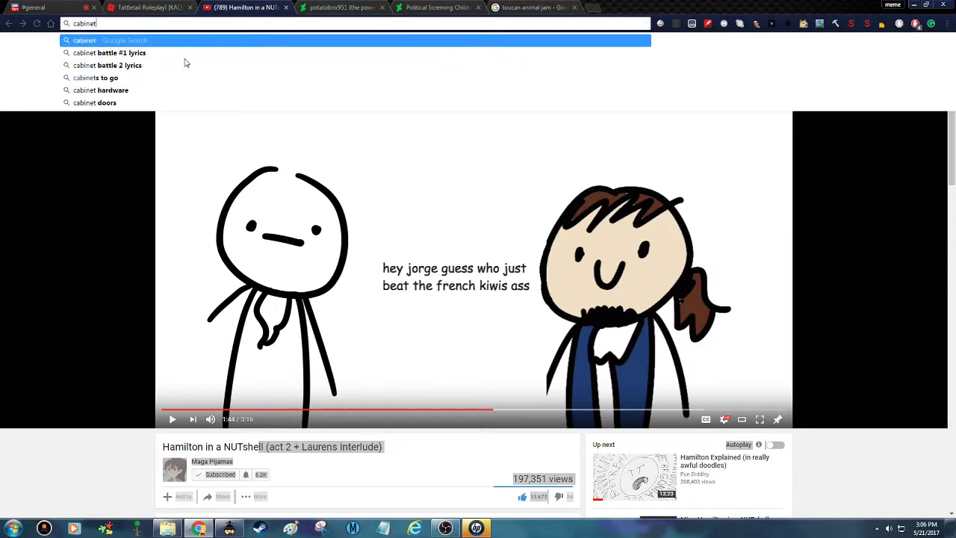
pyautogui.press('Return')
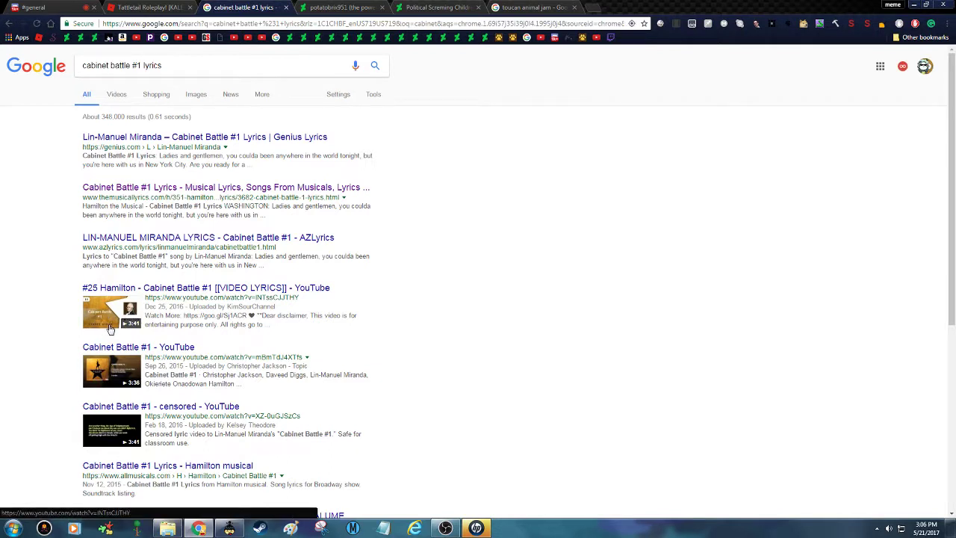
pyautogui.click(109, 329)
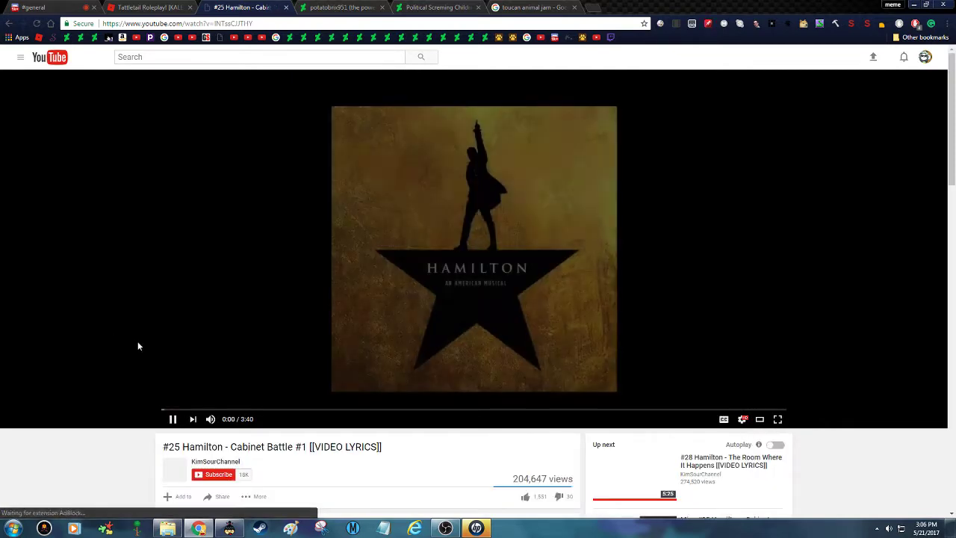
# Switch to Sumo Paint and close the blank 600x600 px Untitled image.
pyautogui.click(229, 528)
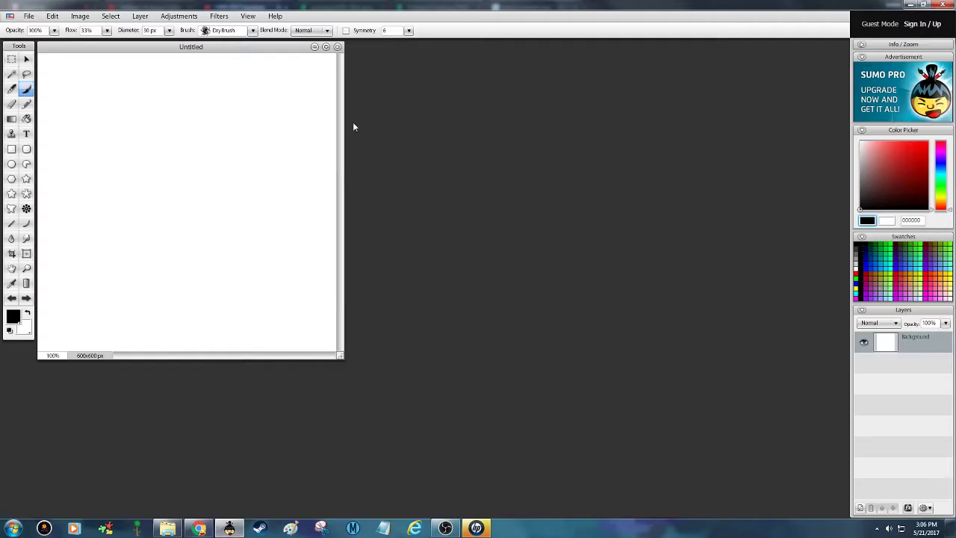
pyautogui.click(326, 48)
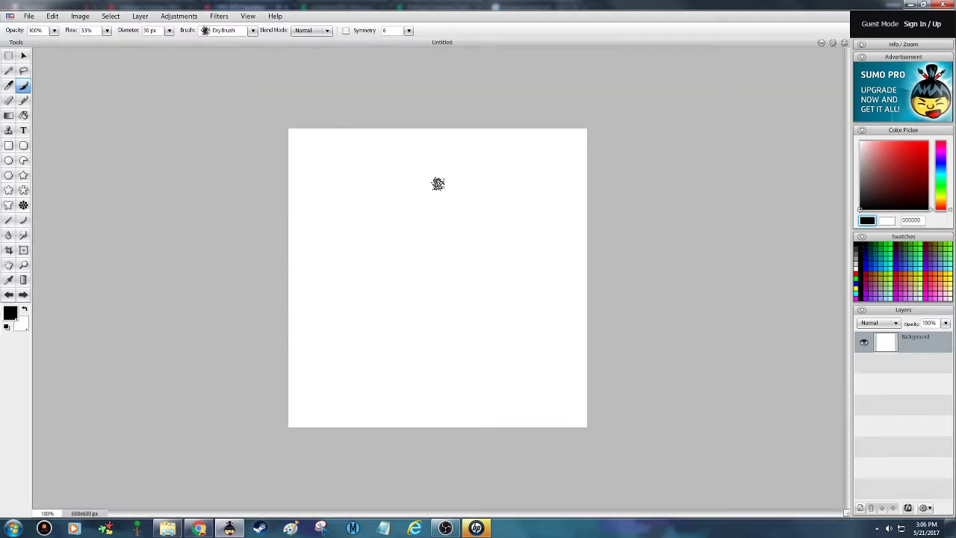
pyautogui.click(846, 43)
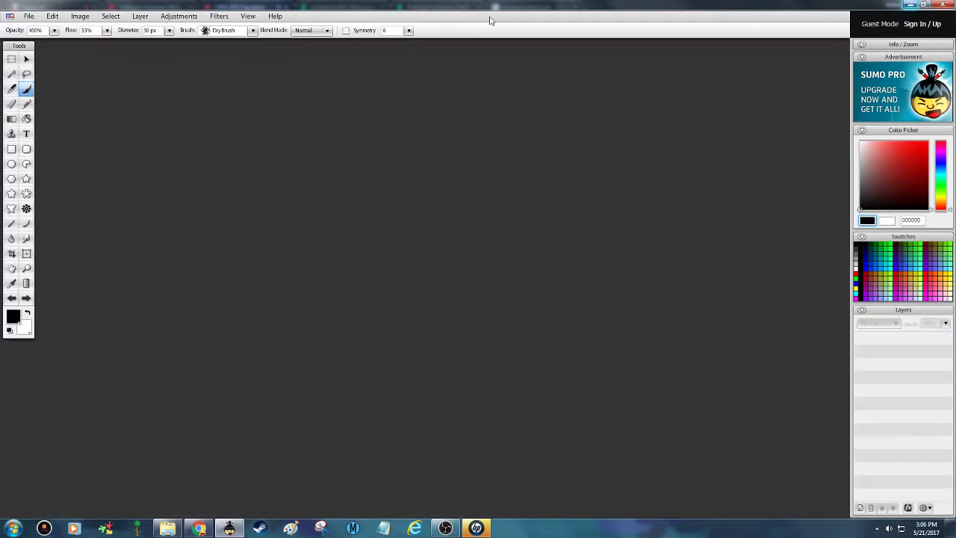
# Create a new image with the 1152 x 864 preset and a white background, and maximize its window.
pyautogui.click(28, 16)
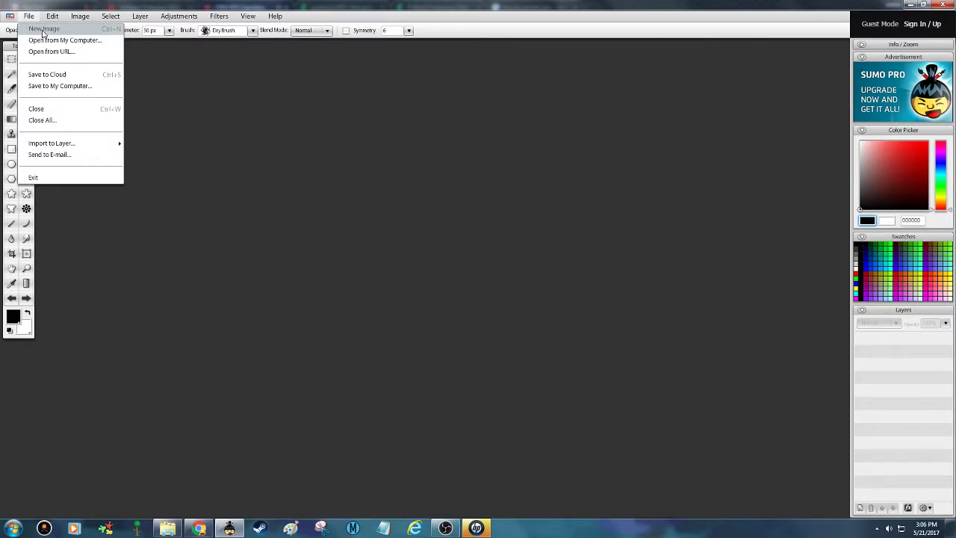
pyautogui.click(43, 29)
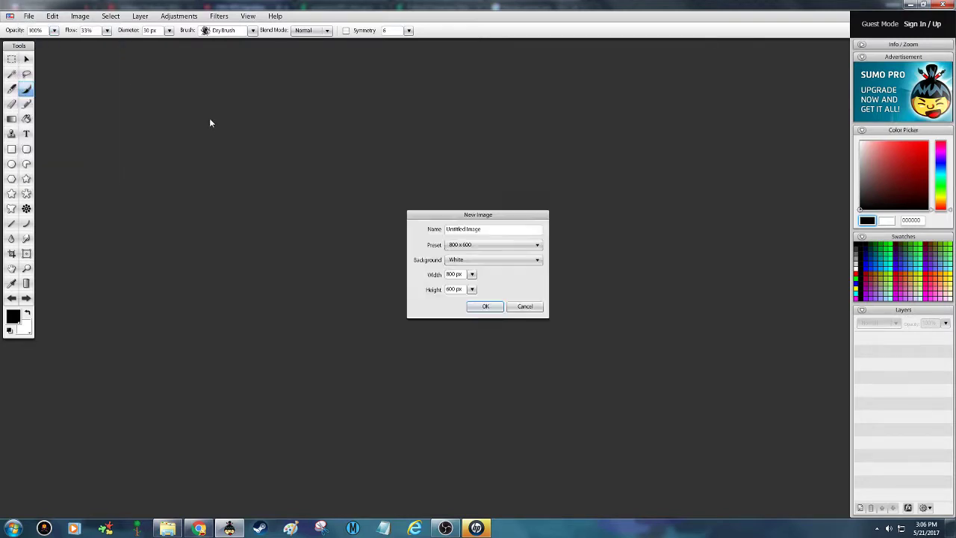
pyautogui.click(464, 245)
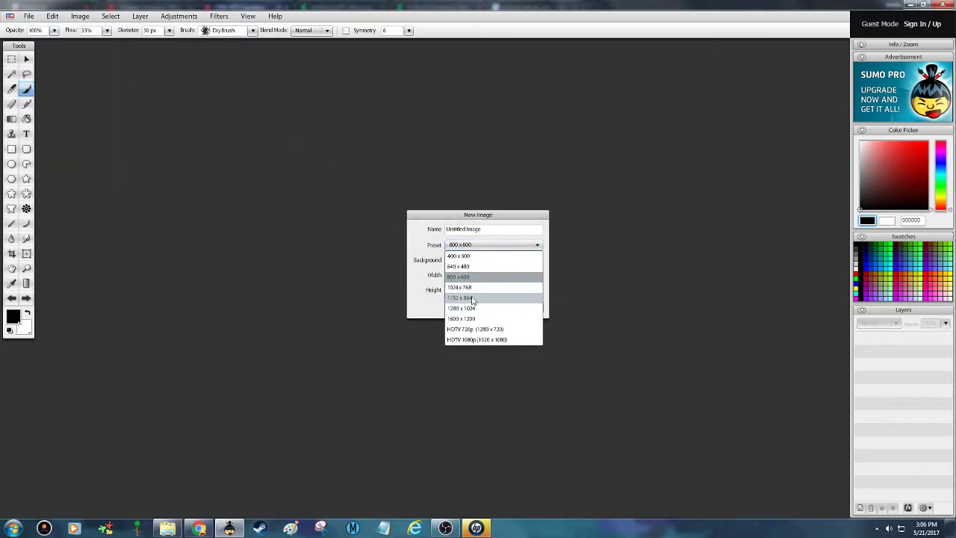
pyautogui.click(472, 298)
pyautogui.click(485, 306)
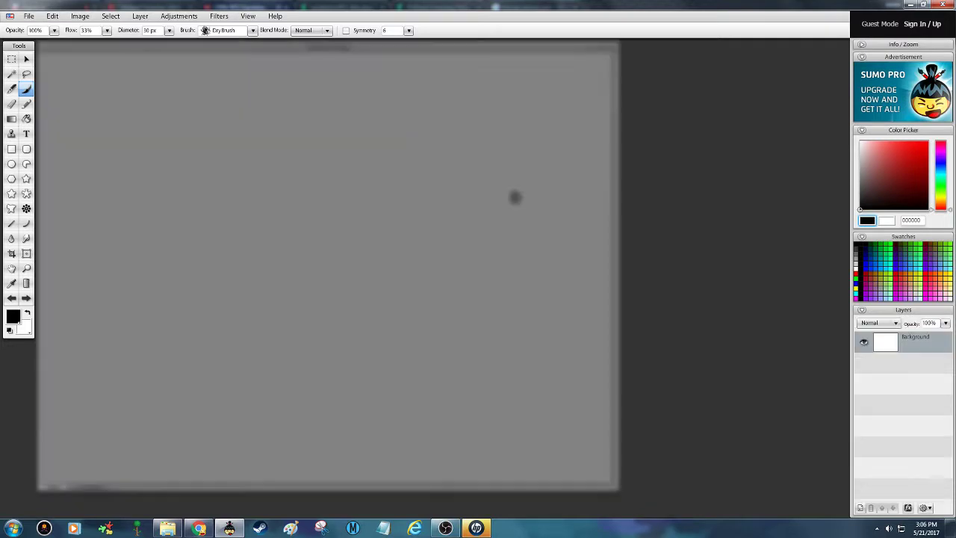
pyautogui.click(602, 47)
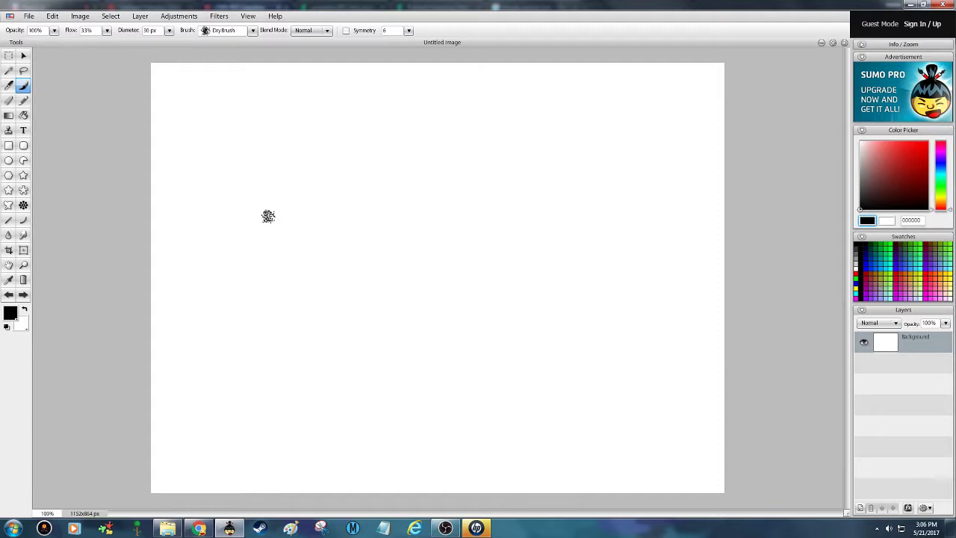
pyautogui.moveTo(319, 246)
pyautogui.mouseDown()
pyautogui.moveTo(276, 258)
pyautogui.moveTo(270, 281)
pyautogui.moveTo(301, 305)
pyautogui.moveTo(333, 304)
pyautogui.moveTo(337, 273)
pyautogui.moveTo(307, 233)
pyautogui.moveTo(298, 251)
pyautogui.moveTo(384, 263)
pyautogui.moveTo(388, 291)
pyautogui.moveTo(336, 307)
pyautogui.mouseUp()
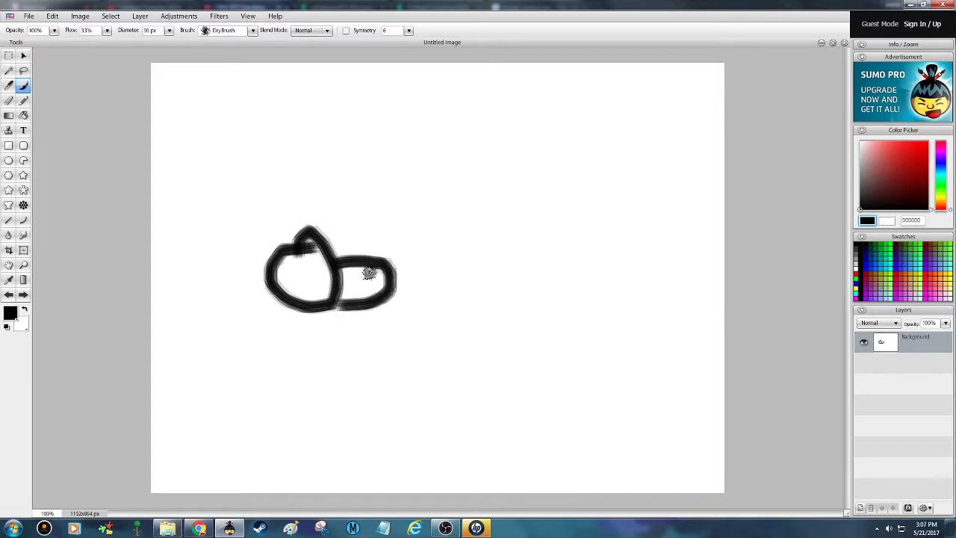
pyautogui.moveTo(372, 275)
pyautogui.mouseDown()
pyautogui.moveTo(375, 266)
pyautogui.moveTo(352, 288)
pyautogui.moveTo(372, 290)
pyautogui.mouseUp()
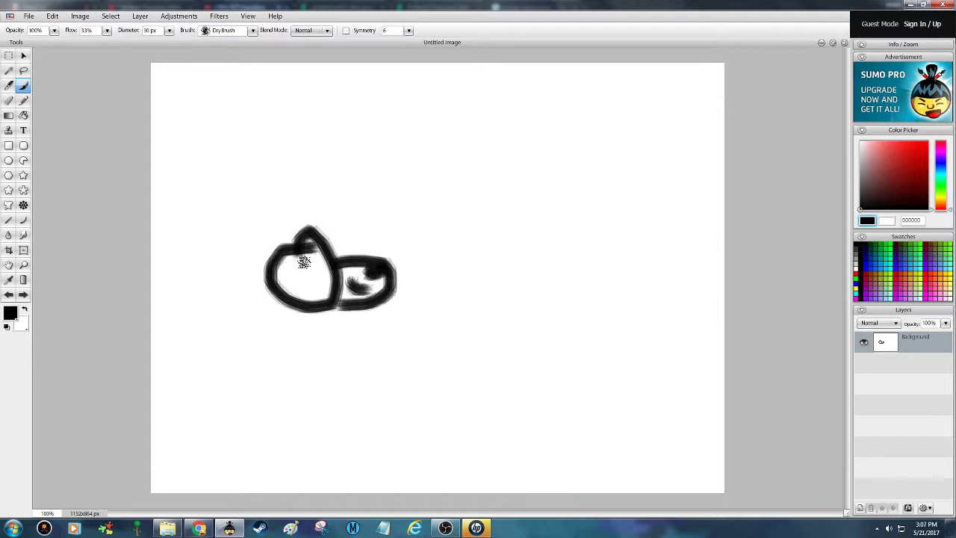
pyautogui.moveTo(288, 264)
pyautogui.mouseDown()
pyautogui.moveTo(325, 268)
pyautogui.moveTo(305, 290)
pyautogui.moveTo(288, 289)
pyautogui.moveTo(289, 267)
pyautogui.mouseUp()
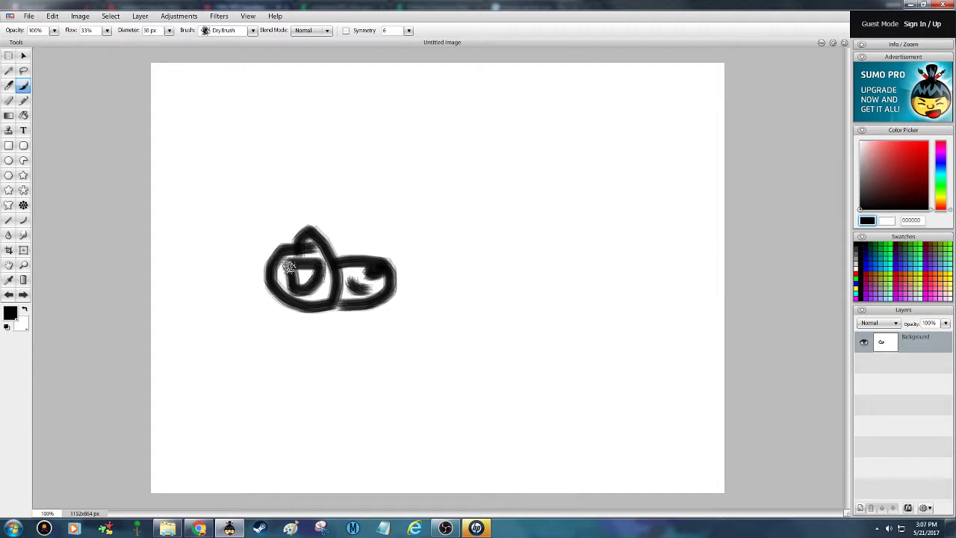
pyautogui.hotkey('ctrl', 'z')
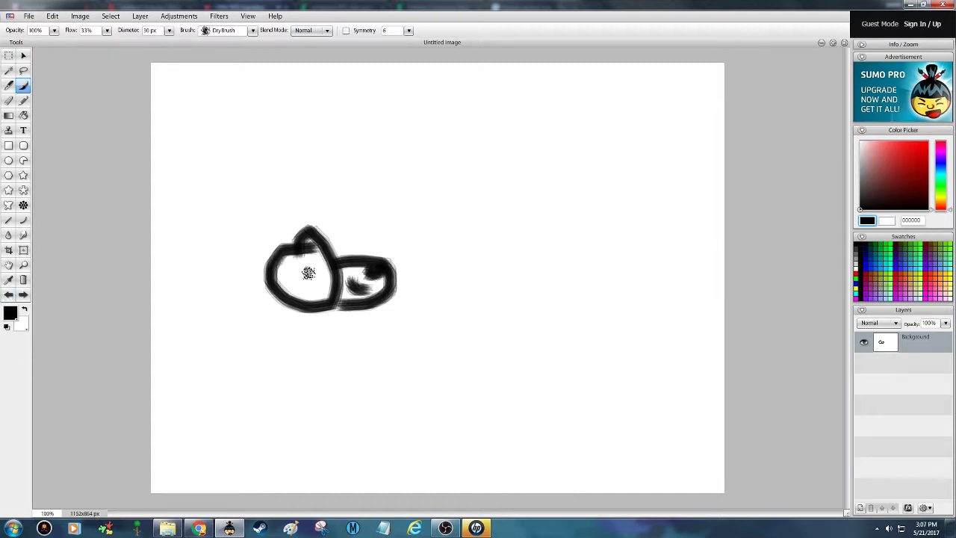
pyautogui.moveTo(309, 265)
pyautogui.mouseDown()
pyautogui.moveTo(290, 262)
pyautogui.moveTo(275, 276)
pyautogui.moveTo(300, 296)
pyautogui.moveTo(325, 294)
pyautogui.moveTo(333, 277)
pyautogui.moveTo(318, 265)
pyautogui.moveTo(294, 264)
pyautogui.mouseUp()
pyautogui.click(942, 188)
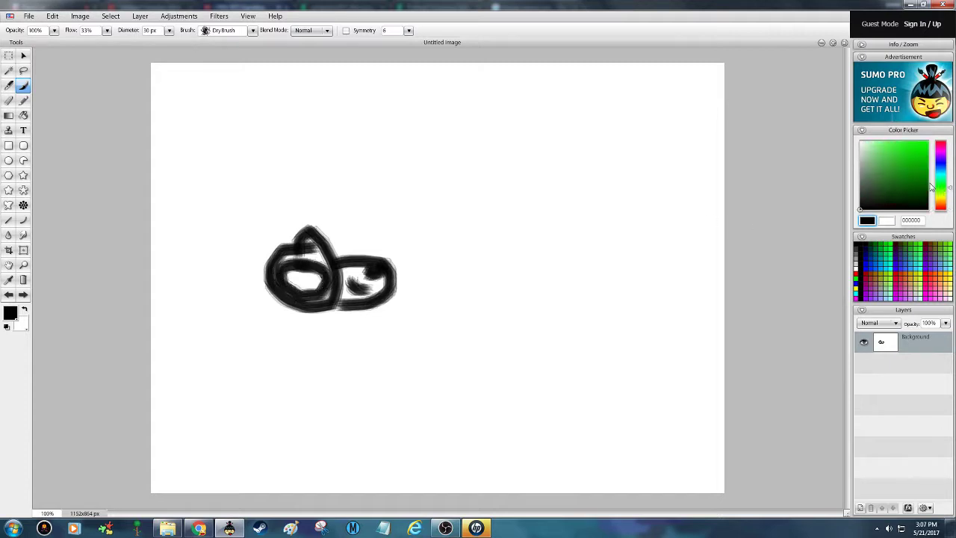
pyautogui.moveTo(923, 184); pyautogui.dragTo(916, 166)
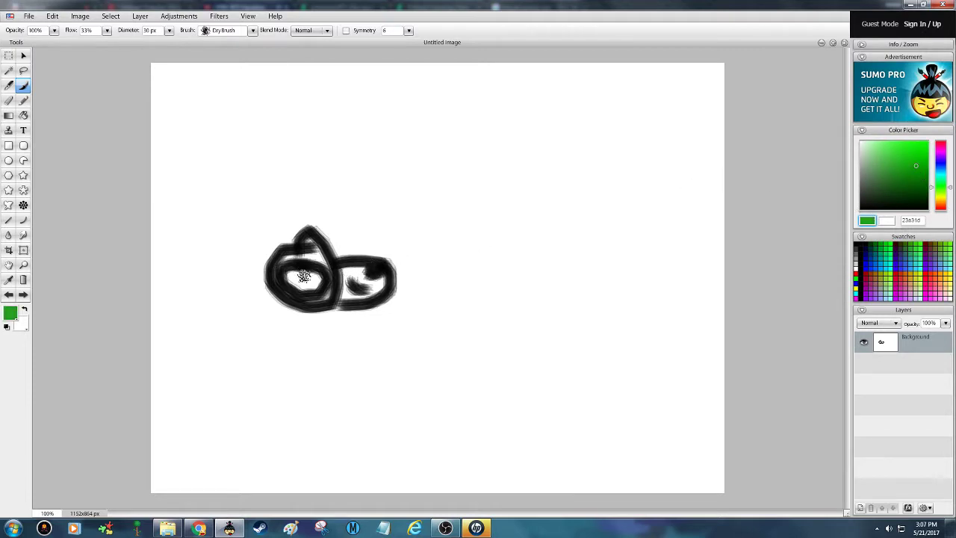
pyautogui.moveTo(306, 277); pyautogui.dragTo(319, 275)
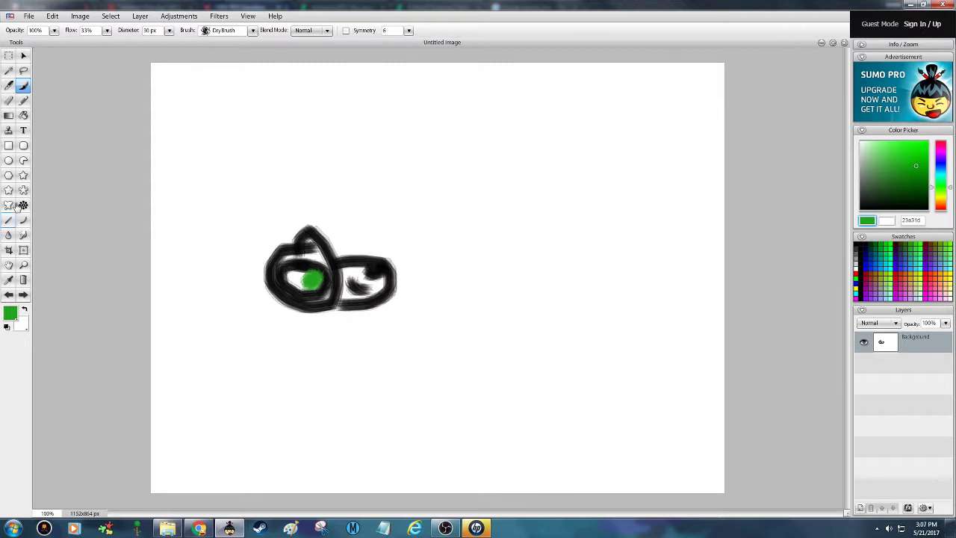
pyautogui.click(8, 280)
pyautogui.click(9, 296)
pyautogui.click(8, 296)
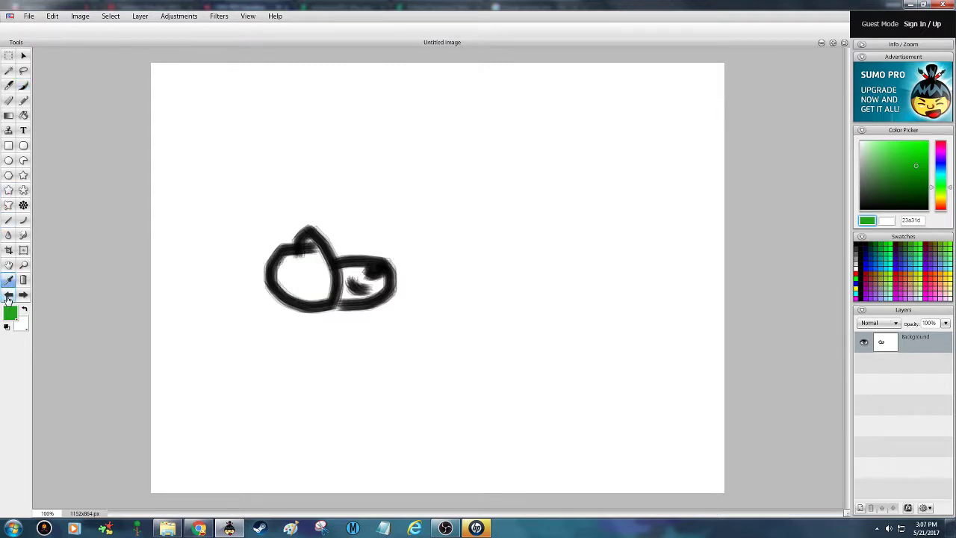
pyautogui.click(9, 295)
pyautogui.click(8, 296)
pyautogui.click(8, 296)
pyautogui.click(8, 296)
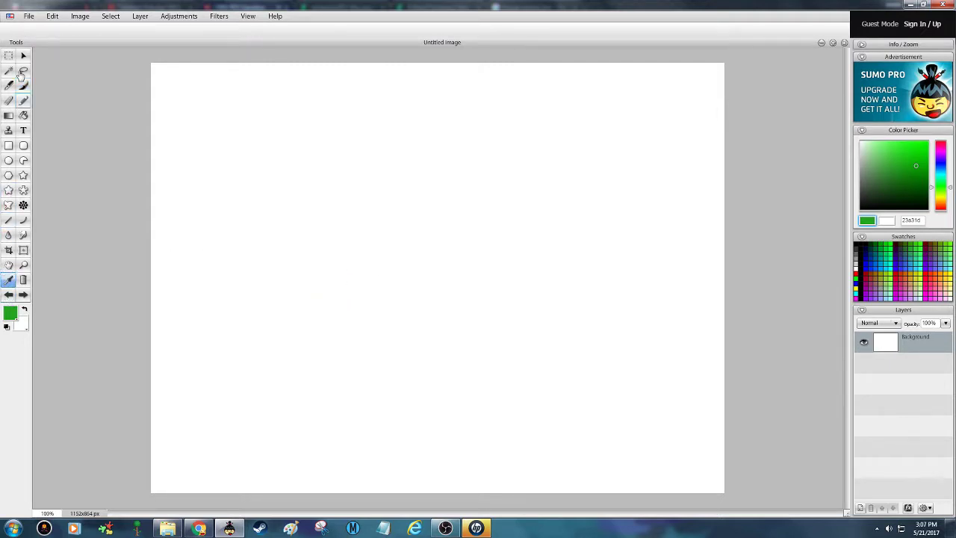
# Set up the Brush tool with the Brush 3 tip and reset the foreground colour to black, undoing the test stroke.
pyautogui.click(24, 85)
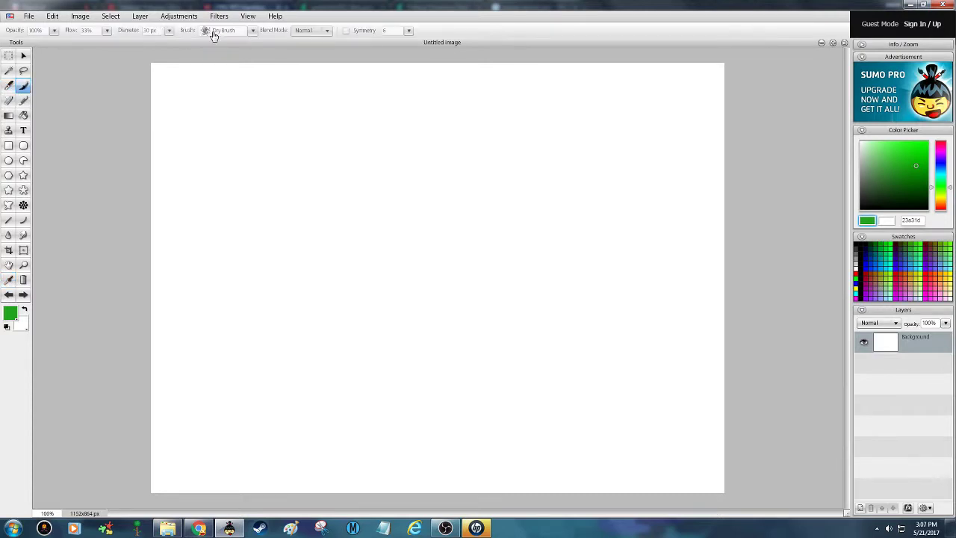
pyautogui.click(253, 30)
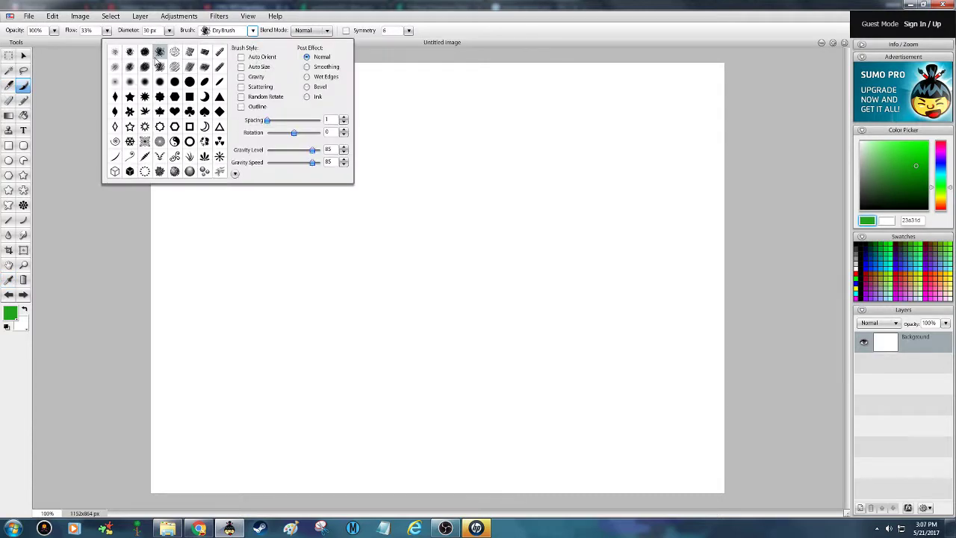
pyautogui.click(144, 51)
pyautogui.click(241, 33)
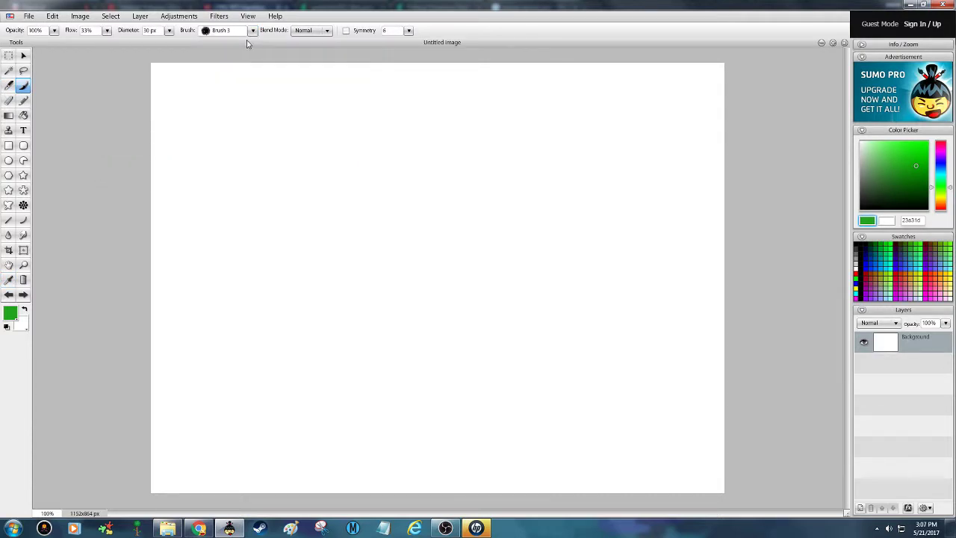
pyautogui.moveTo(322, 207)
pyautogui.mouseDown()
pyautogui.moveTo(280, 208)
pyautogui.moveTo(259, 234)
pyautogui.mouseUp()
pyautogui.click(8, 294)
pyautogui.press('d')
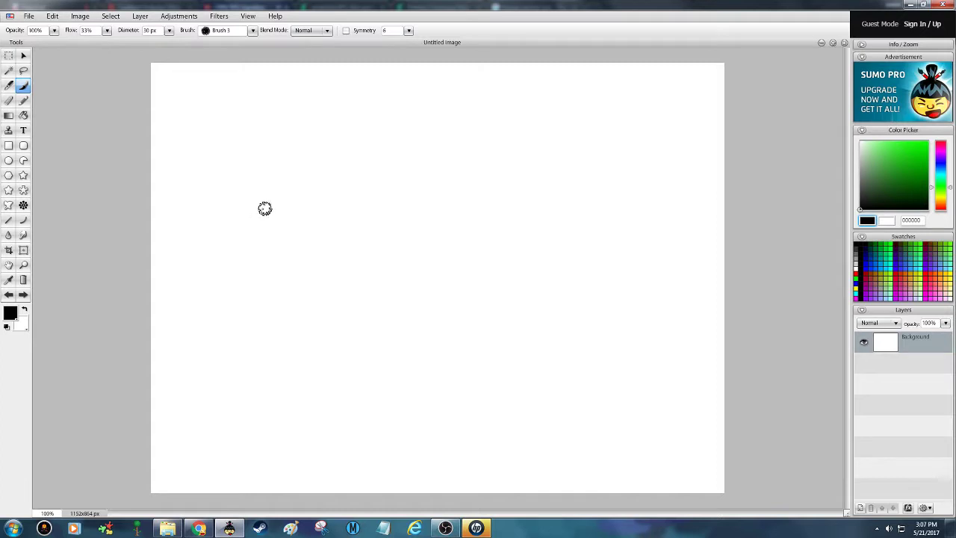
# Draw a rounded, closed black head outline in the left part of the canvas, undoing the first oval attempt.
pyautogui.moveTo(305, 204)
pyautogui.mouseDown()
pyautogui.moveTo(253, 211)
pyautogui.moveTo(234, 248)
pyautogui.moveTo(252, 304)
pyautogui.moveTo(284, 315)
pyautogui.moveTo(323, 302)
pyautogui.moveTo(327, 261)
pyautogui.moveTo(298, 197)
pyautogui.moveTo(312, 221)
pyautogui.mouseUp()
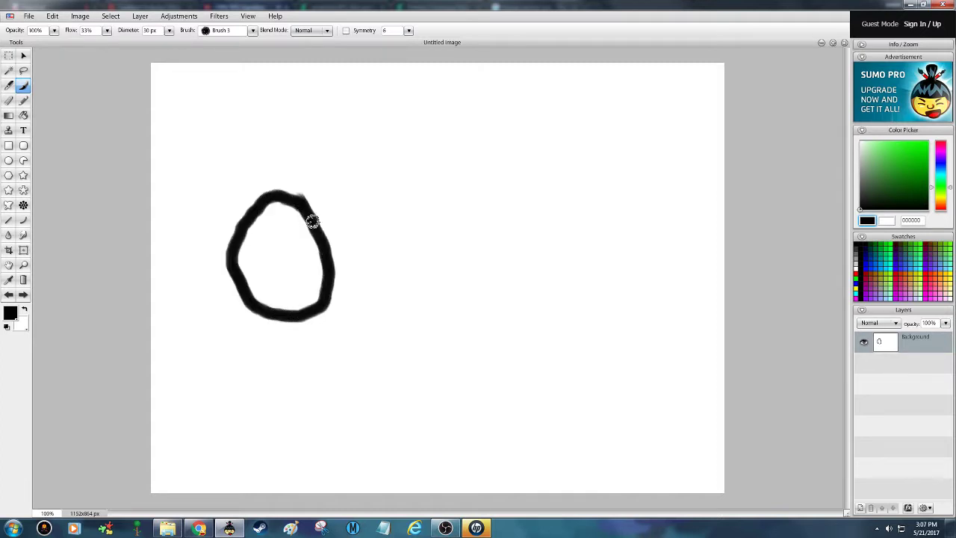
pyautogui.click(9, 296)
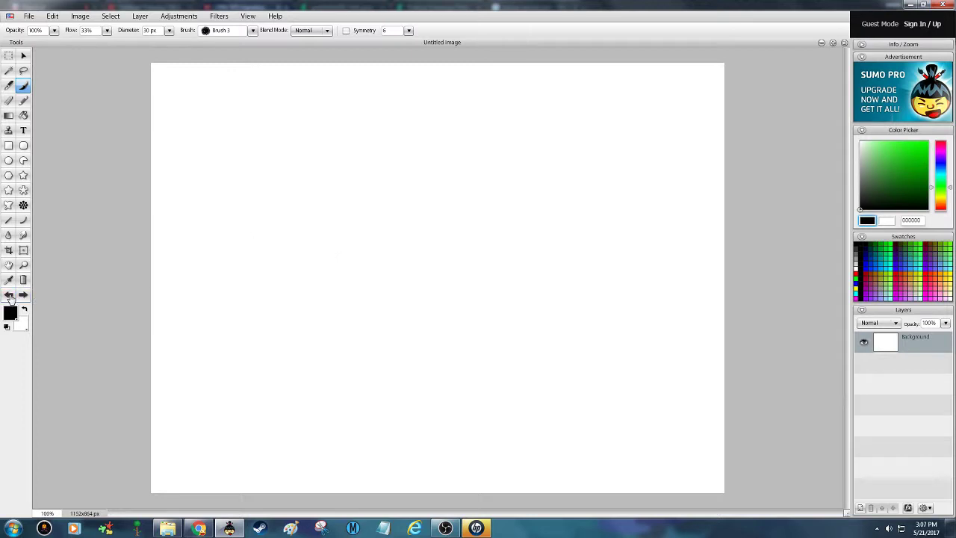
pyautogui.moveTo(266, 224)
pyautogui.mouseDown()
pyautogui.moveTo(209, 229)
pyautogui.moveTo(191, 298)
pyautogui.moveTo(206, 330)
pyautogui.moveTo(254, 337)
pyautogui.moveTo(282, 329)
pyautogui.moveTo(293, 308)
pyautogui.moveTo(273, 240)
pyautogui.moveTo(238, 222)
pyautogui.mouseUp()
# Draw a rounded muzzle outline protruding from the head's right side, with a filled black nose and a short mouth stroke.
pyautogui.moveTo(292, 265)
pyautogui.mouseDown()
pyautogui.moveTo(343, 274)
pyautogui.moveTo(332, 303)
pyautogui.moveTo(299, 309)
pyautogui.mouseUp()
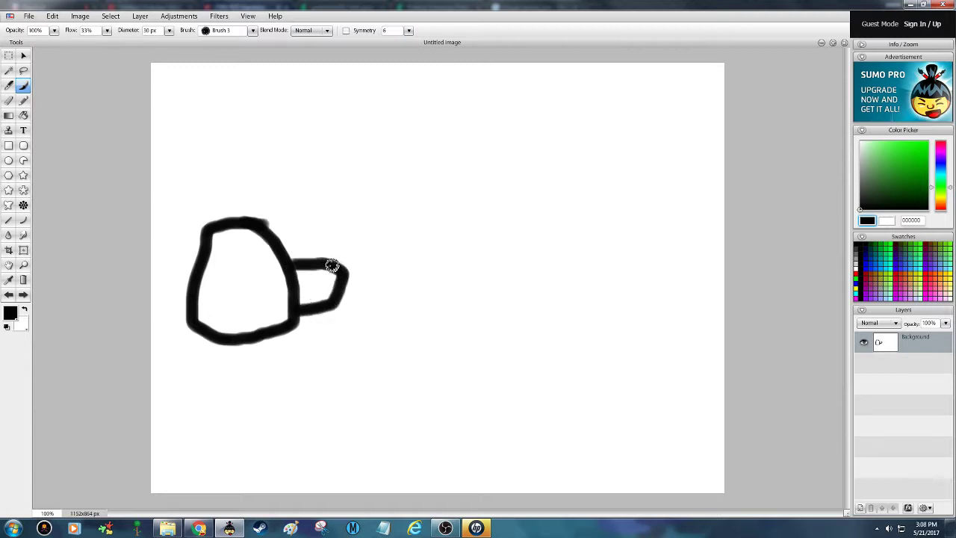
pyautogui.click(7, 294)
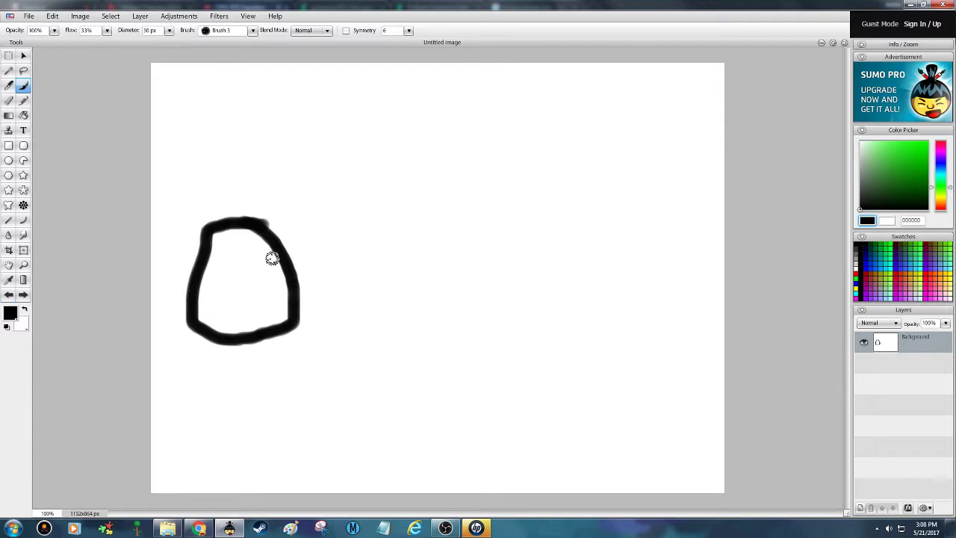
pyautogui.moveTo(284, 262)
pyautogui.mouseDown()
pyautogui.moveTo(349, 256)
pyautogui.moveTo(361, 267)
pyautogui.moveTo(350, 304)
pyautogui.moveTo(301, 311)
pyautogui.mouseUp()
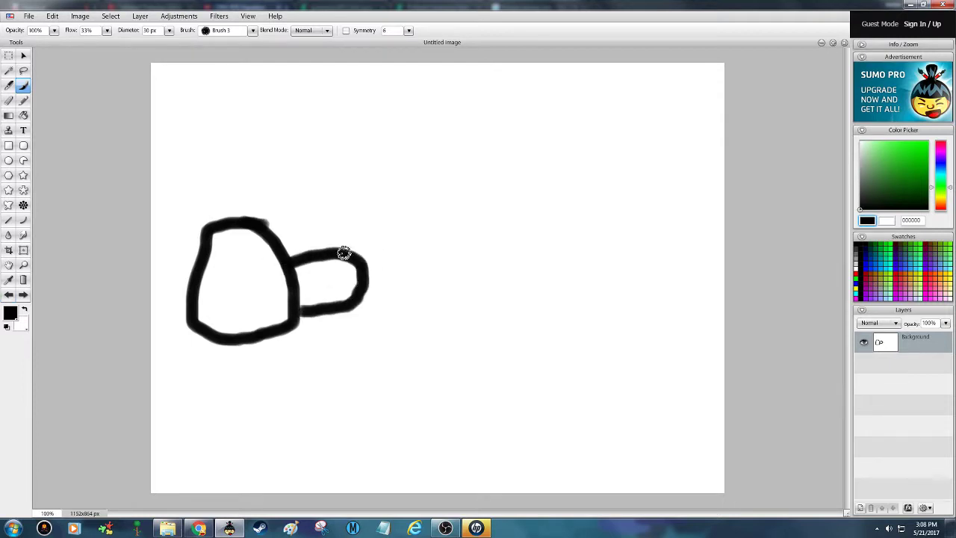
pyautogui.moveTo(338, 259)
pyautogui.mouseDown()
pyautogui.moveTo(357, 285)
pyautogui.moveTo(313, 289)
pyautogui.moveTo(321, 292)
pyautogui.mouseUp()
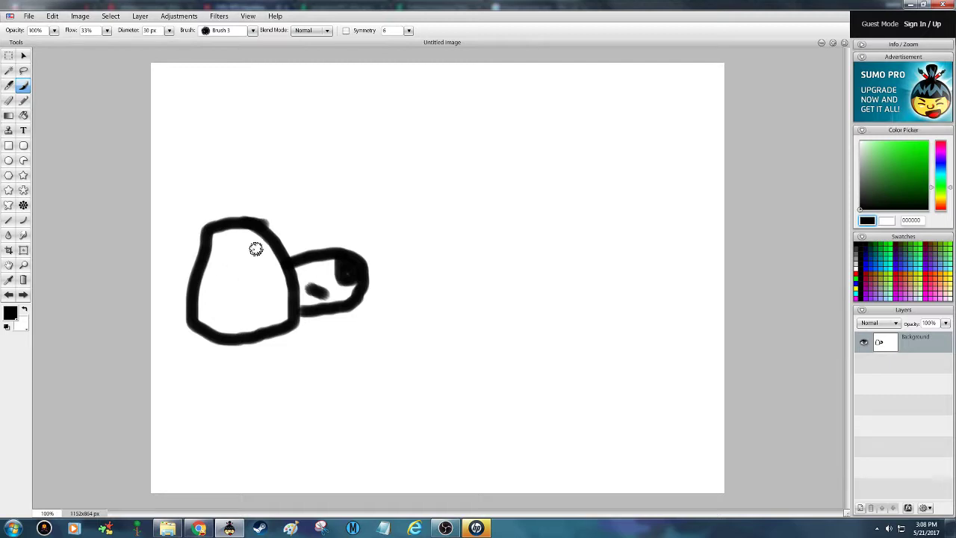
# Draw a black oval eye outline inside the head and paint a dark green iris on the side facing the muzzle.
pyautogui.moveTo(254, 248)
pyautogui.mouseDown()
pyautogui.moveTo(232, 250)
pyautogui.moveTo(223, 265)
pyautogui.moveTo(235, 278)
pyautogui.moveTo(268, 281)
pyautogui.moveTo(274, 260)
pyautogui.moveTo(243, 247)
pyautogui.mouseUp()
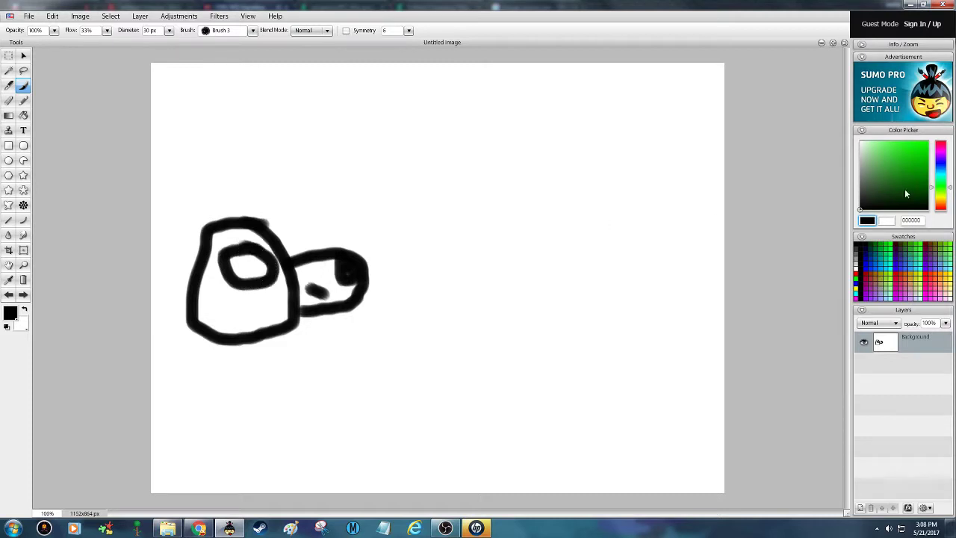
pyautogui.click(918, 176)
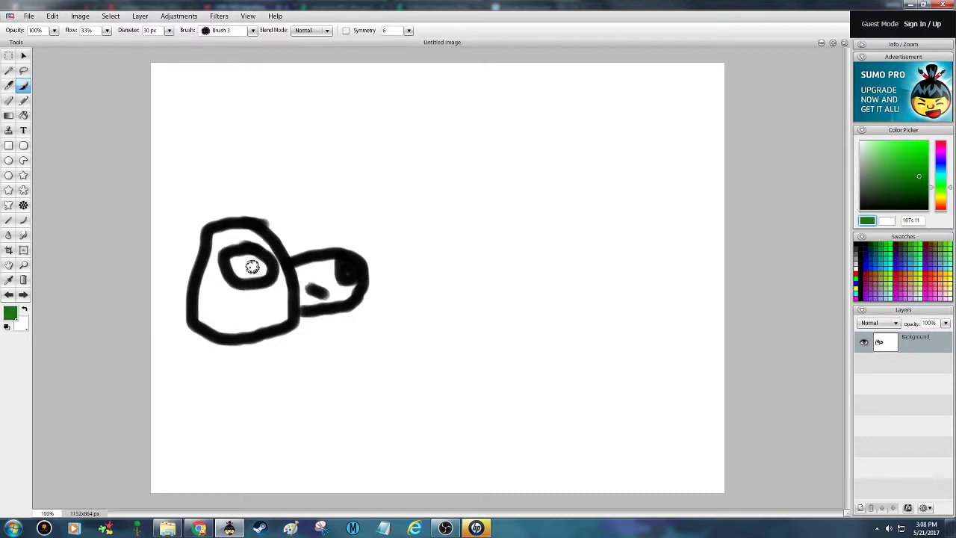
pyautogui.moveTo(257, 260); pyautogui.dragTo(259, 267)
# Add a slanted black eyebrow stroke above the eye and extend the mouth stroke upward on the muzzle.
pyautogui.click(873, 208)
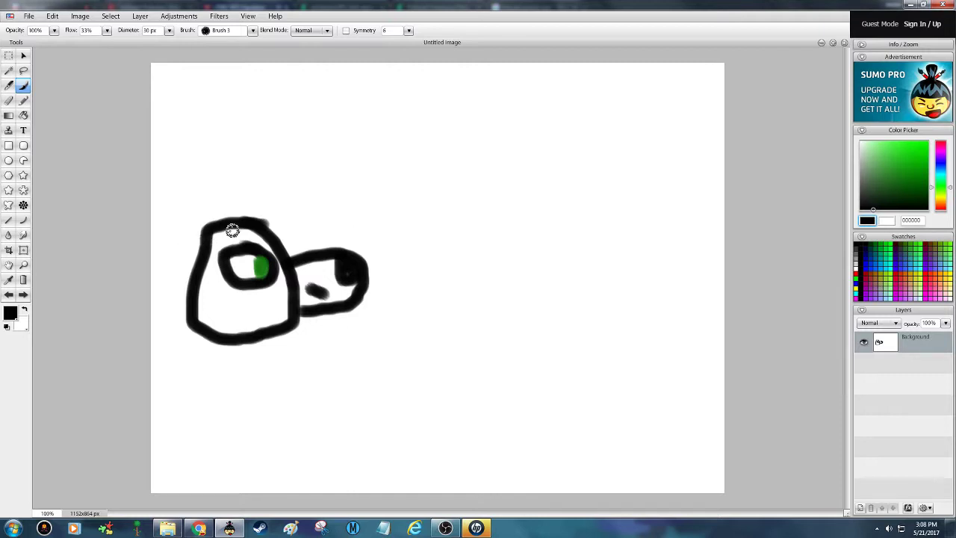
pyautogui.moveTo(232, 229); pyautogui.dragTo(258, 244)
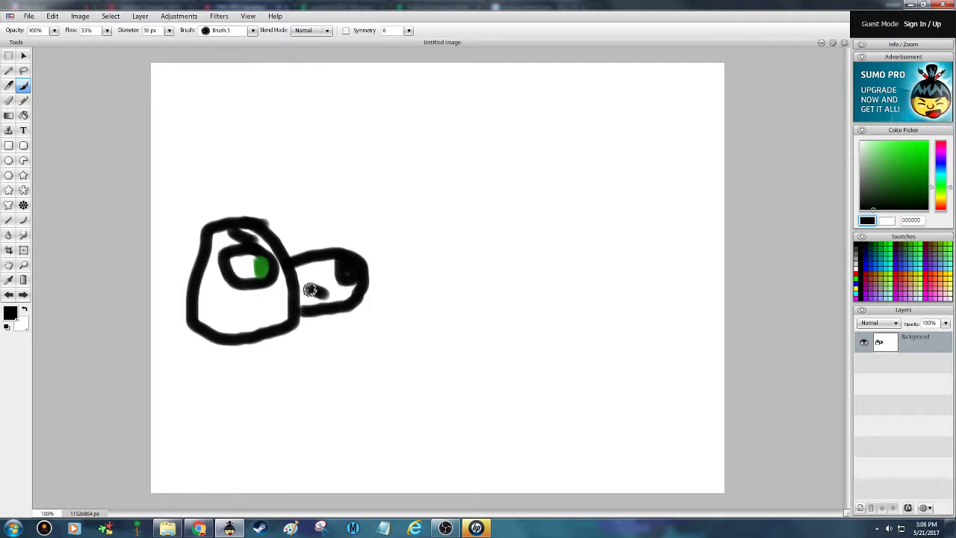
pyautogui.moveTo(315, 287); pyautogui.dragTo(304, 273)
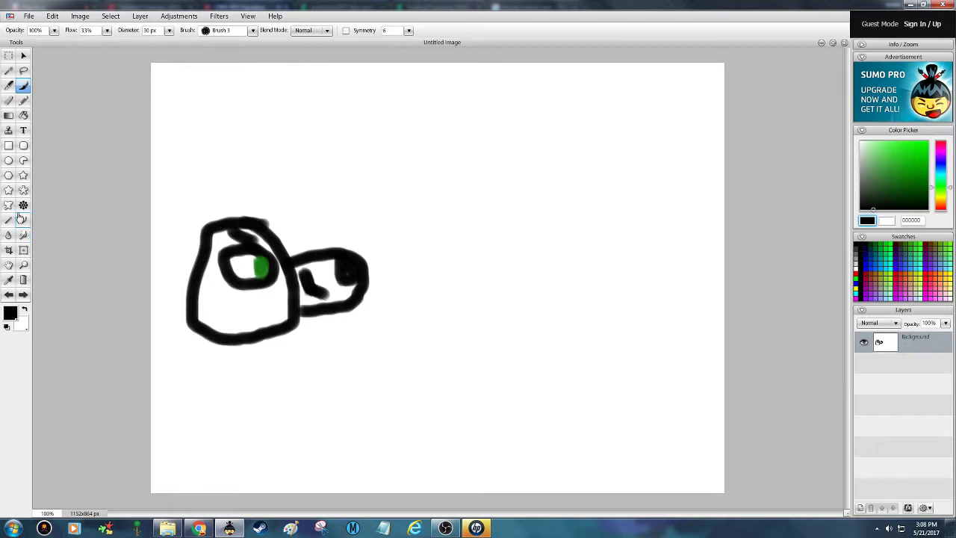
# Write a small red letter H just above the head's upper-left edge with the 1 px Pencil tool.
pyautogui.click(943, 207)
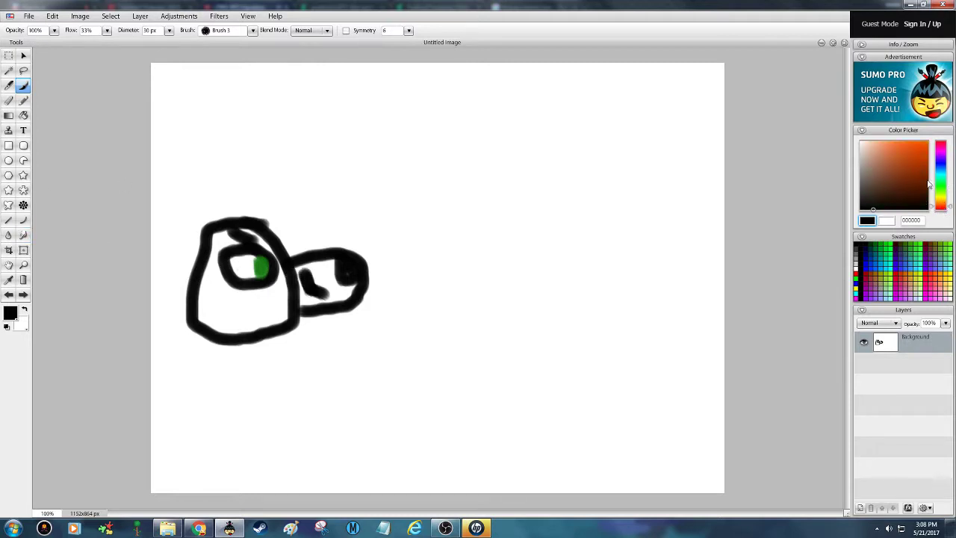
pyautogui.moveTo(930, 179); pyautogui.dragTo(926, 151)
pyautogui.moveTo(941, 207); pyautogui.dragTo(946, 237)
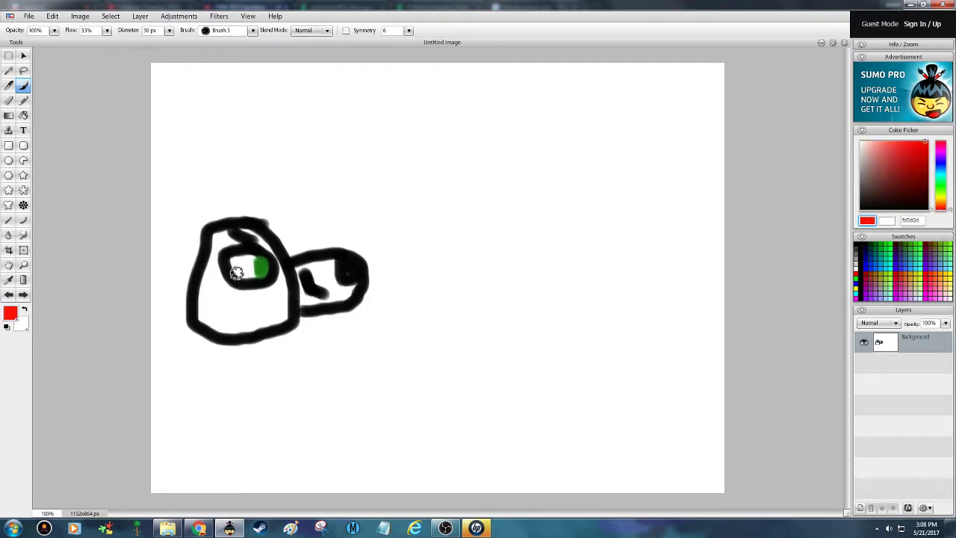
pyautogui.click(23, 102)
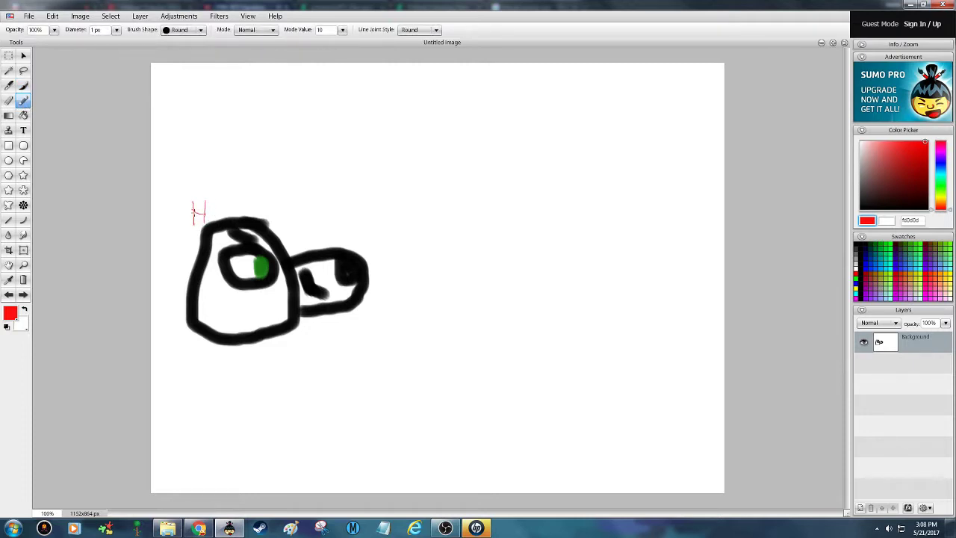
# Choose a dark purple foreground colour and flood-fill the head around the eye with it.
pyautogui.click(25, 86)
pyautogui.moveTo(910, 203); pyautogui.dragTo(857, 214)
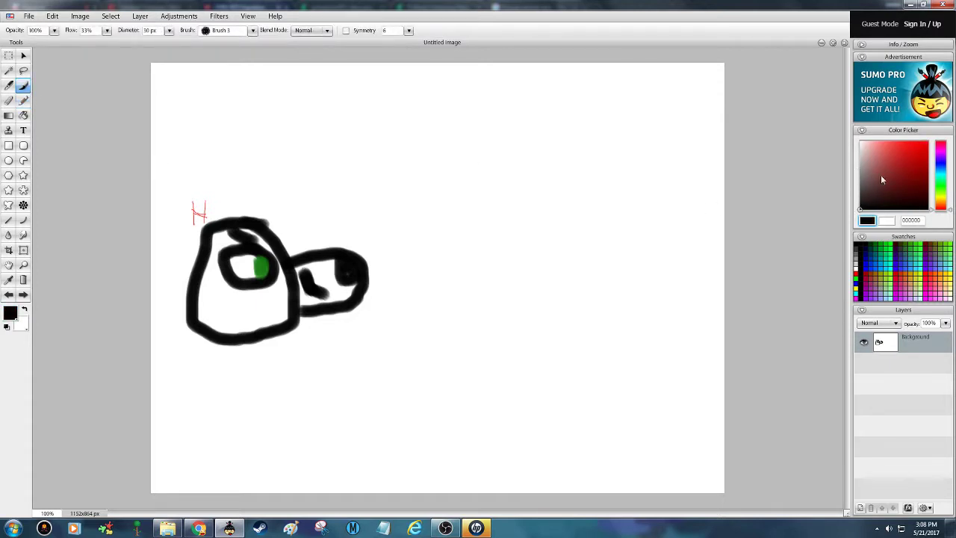
pyautogui.moveTo(881, 175)
pyautogui.mouseDown()
pyautogui.moveTo(873, 162)
pyautogui.moveTo(864, 211)
pyautogui.moveTo(900, 165)
pyautogui.moveTo(943, 189)
pyautogui.moveTo(945, 157)
pyautogui.mouseUp()
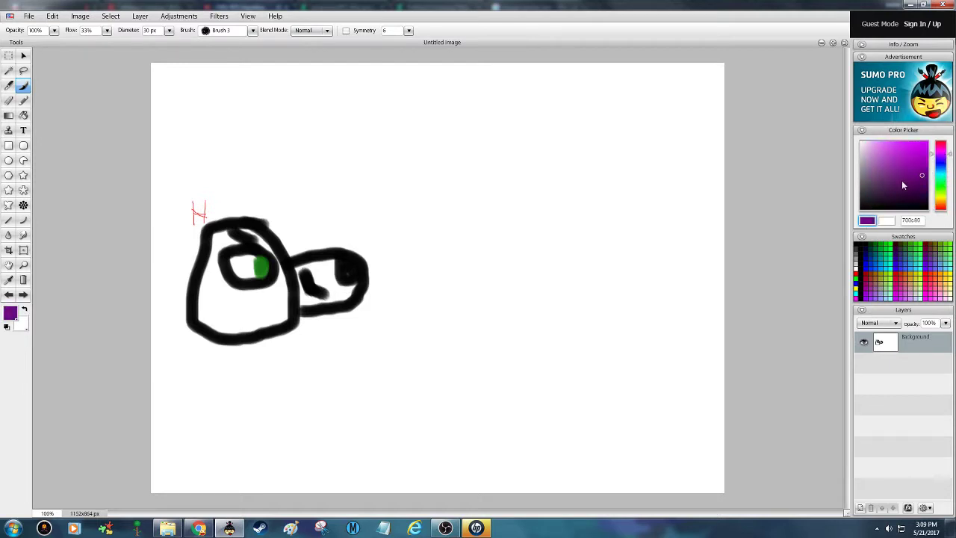
pyautogui.click(23, 115)
pyautogui.click(226, 312)
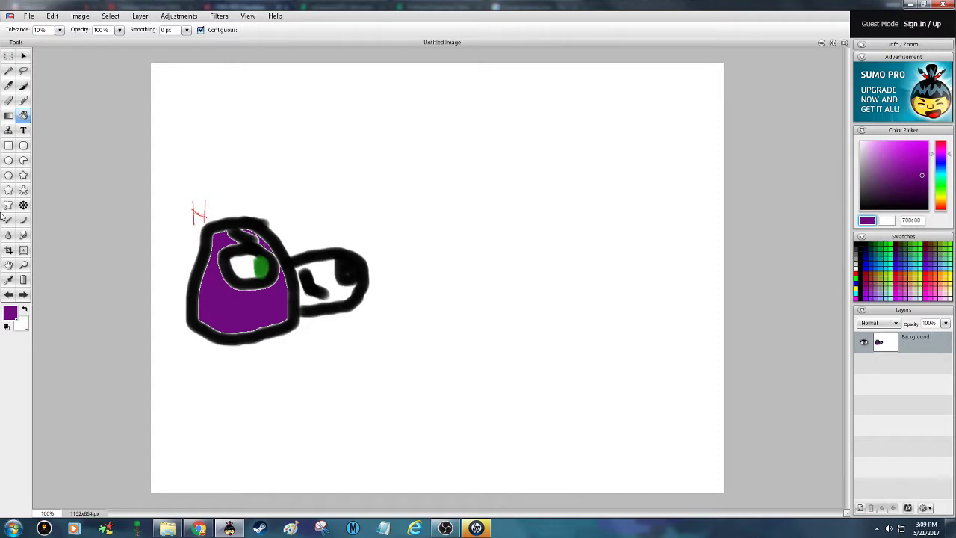
# Switch to the browser to check the Hamilton lyrics video, and return to the image editor.
pyautogui.click(199, 529)
pyautogui.moveTo(270, 428)
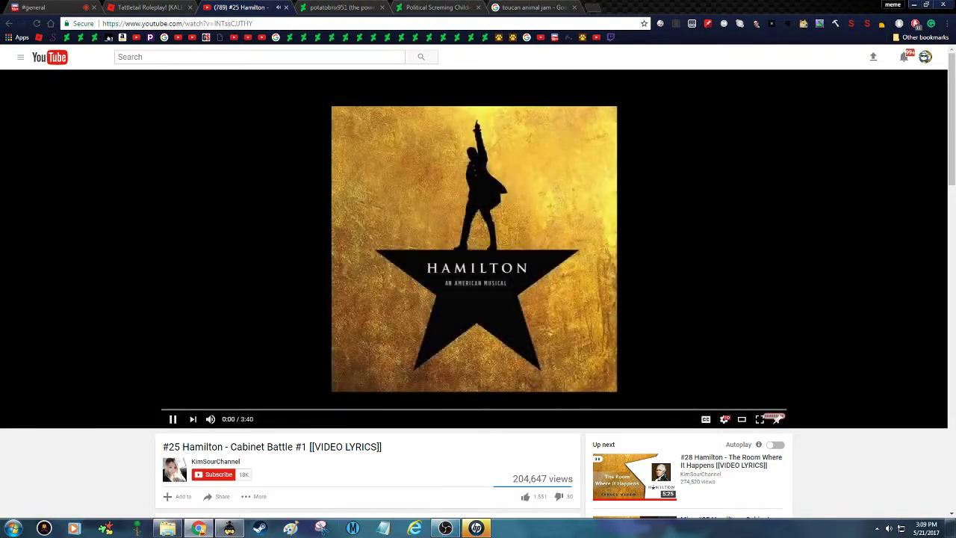
pyautogui.click(229, 528)
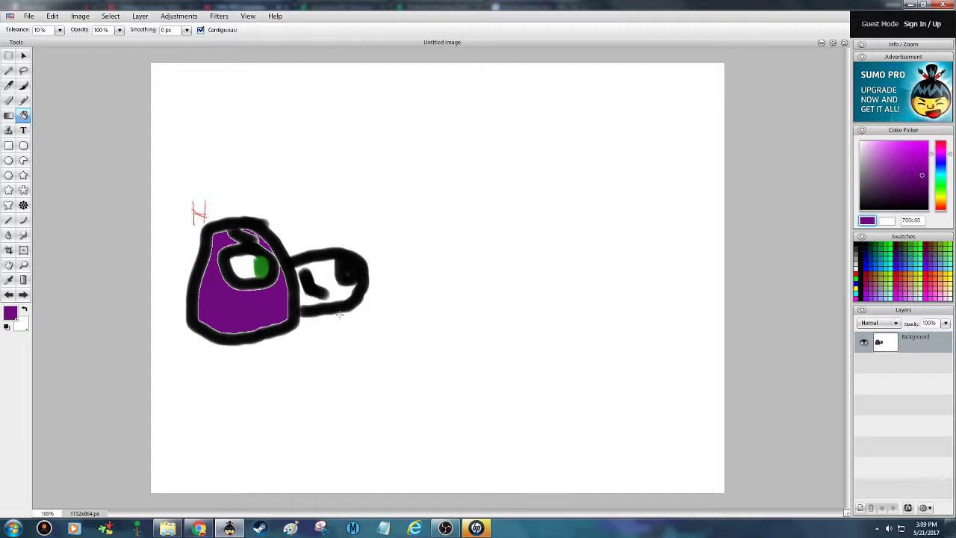
# Fill the muzzle with the same purple and draw a pointed near-black (101010) ear on top of the head with the Brush tool.
pyautogui.click(331, 274)
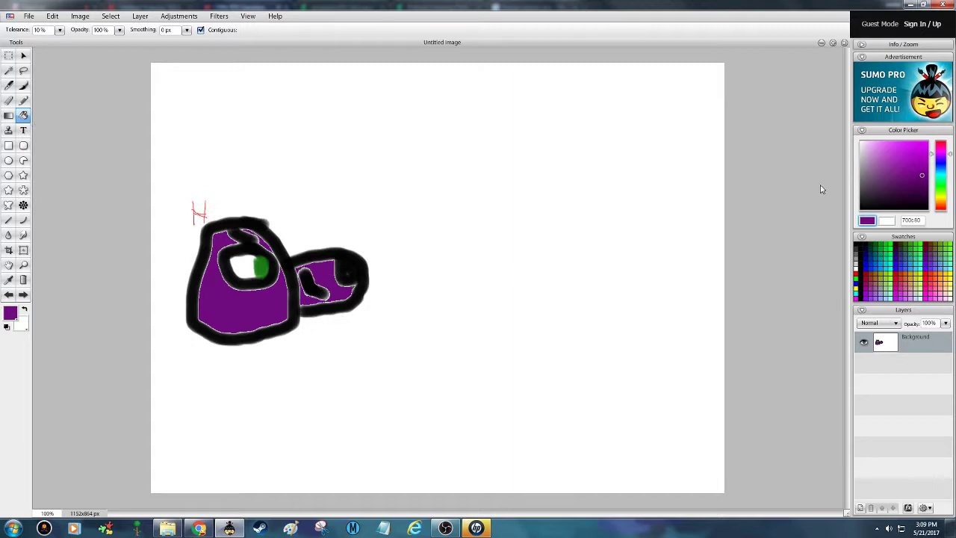
pyautogui.click(24, 85)
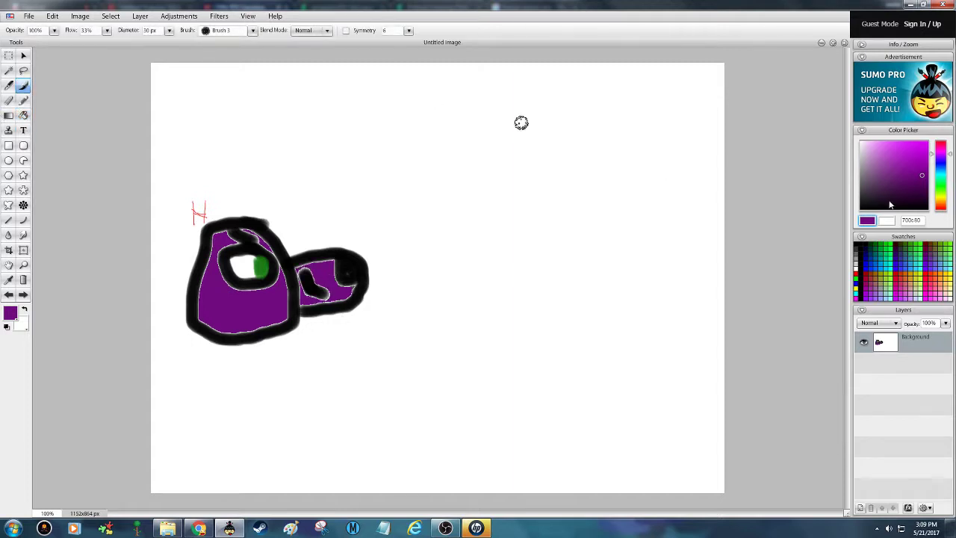
pyautogui.click(860, 206)
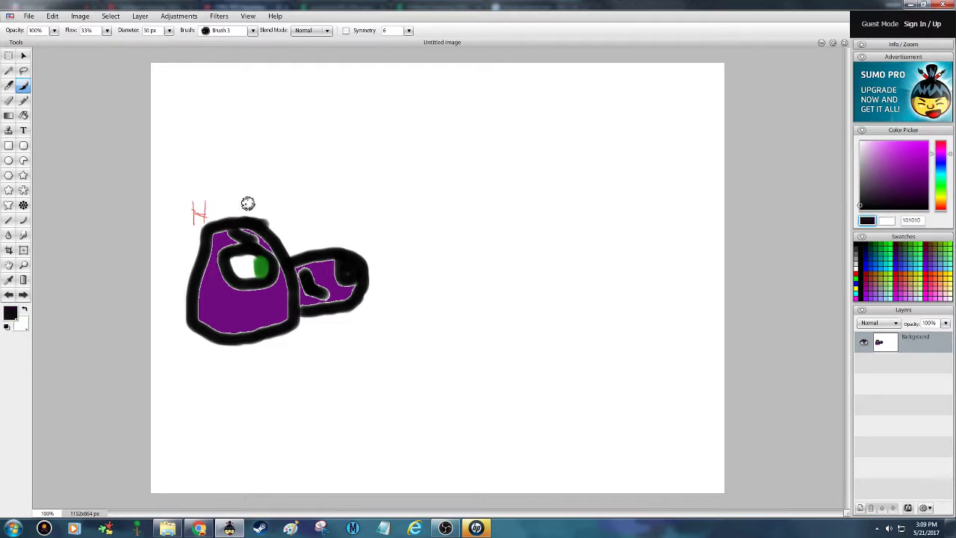
pyautogui.moveTo(258, 217)
pyautogui.mouseDown()
pyautogui.moveTo(250, 191)
pyautogui.moveTo(228, 215)
pyautogui.moveTo(246, 219)
pyautogui.mouseUp()
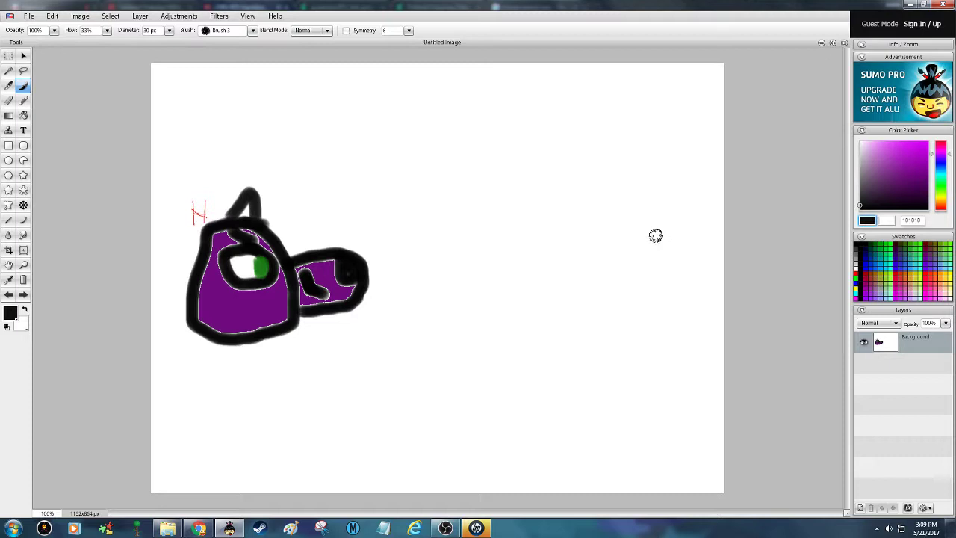
# Draw a second closed head outline in the right part of the canvas, undoing the first rounded attempt.
pyautogui.moveTo(655, 236)
pyautogui.mouseDown()
pyautogui.moveTo(630, 224)
pyautogui.moveTo(608, 240)
pyautogui.moveTo(595, 272)
pyautogui.moveTo(605, 320)
pyautogui.moveTo(643, 330)
pyautogui.moveTo(668, 321)
pyautogui.moveTo(681, 296)
pyautogui.moveTo(675, 275)
pyautogui.moveTo(640, 239)
pyautogui.moveTo(644, 264)
pyautogui.moveTo(606, 268)
pyautogui.moveTo(617, 295)
pyautogui.moveTo(640, 302)
pyautogui.moveTo(664, 285)
pyautogui.moveTo(644, 262)
pyautogui.mouseUp()
pyautogui.click(9, 295)
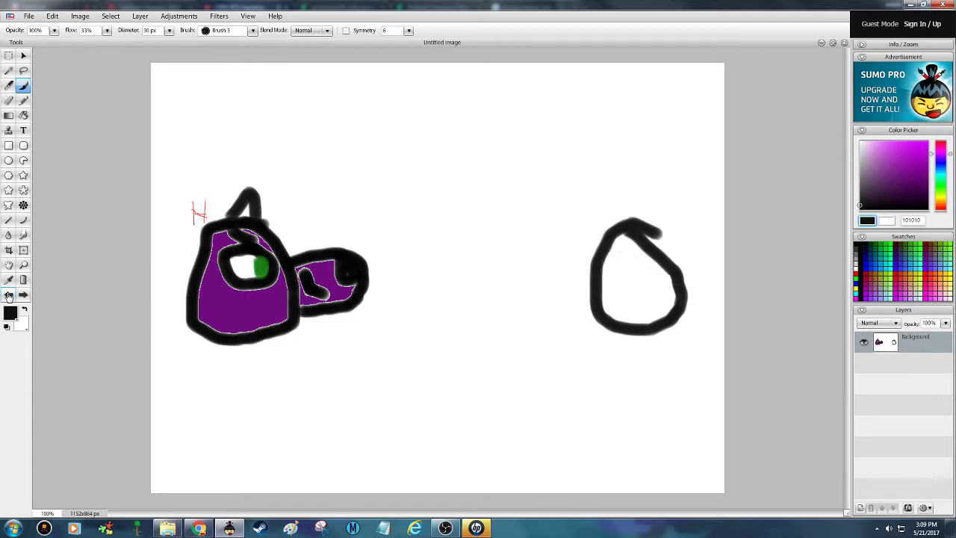
pyautogui.click(9, 295)
pyautogui.moveTo(693, 241)
pyautogui.mouseDown()
pyautogui.moveTo(613, 238)
pyautogui.moveTo(605, 302)
pyautogui.moveTo(620, 328)
pyautogui.moveTo(662, 340)
pyautogui.moveTo(691, 319)
pyautogui.moveTo(696, 272)
pyautogui.moveTo(683, 234)
pyautogui.moveTo(653, 222)
pyautogui.mouseUp()
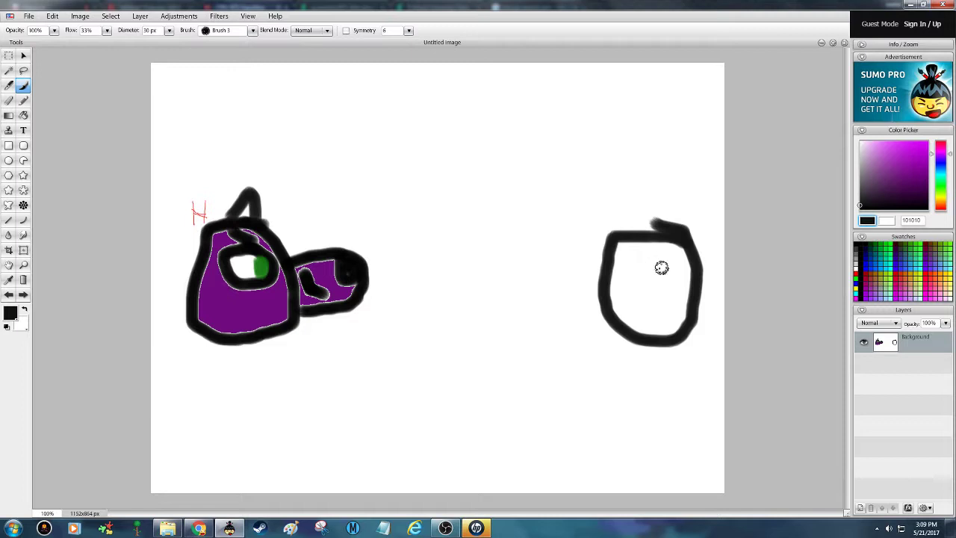
# Try an oval eye with a vertical pupil stroke and a blue iris inside the second head, and undo it.
pyautogui.moveTo(662, 267)
pyautogui.mouseDown()
pyautogui.moveTo(616, 271)
pyautogui.moveTo(621, 292)
pyautogui.moveTo(660, 301)
pyautogui.moveTo(670, 284)
pyautogui.moveTo(654, 260)
pyautogui.moveTo(640, 263)
pyautogui.moveTo(637, 298)
pyautogui.mouseUp()
pyautogui.click(941, 187)
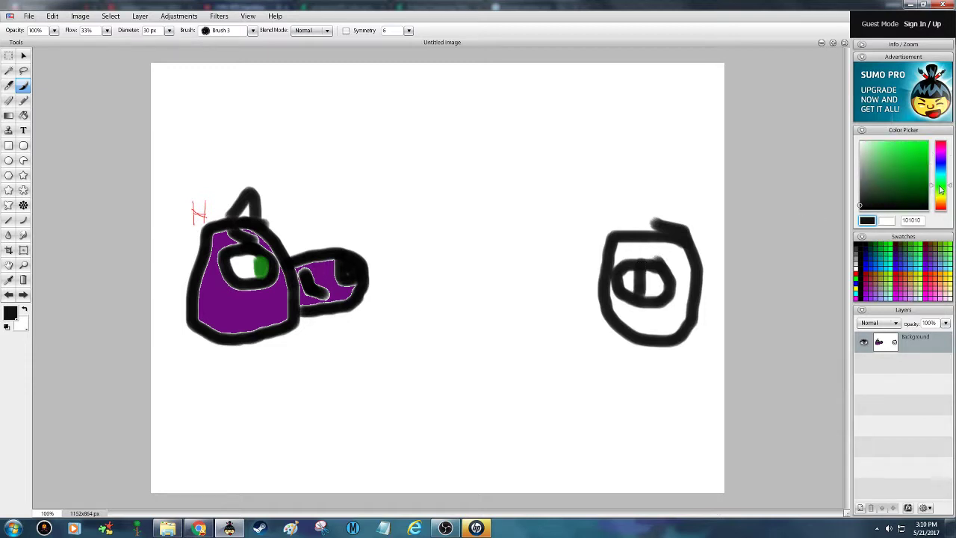
pyautogui.moveTo(940, 190)
pyautogui.mouseDown()
pyautogui.moveTo(941, 167)
pyautogui.moveTo(942, 177)
pyautogui.moveTo(916, 151)
pyautogui.mouseUp()
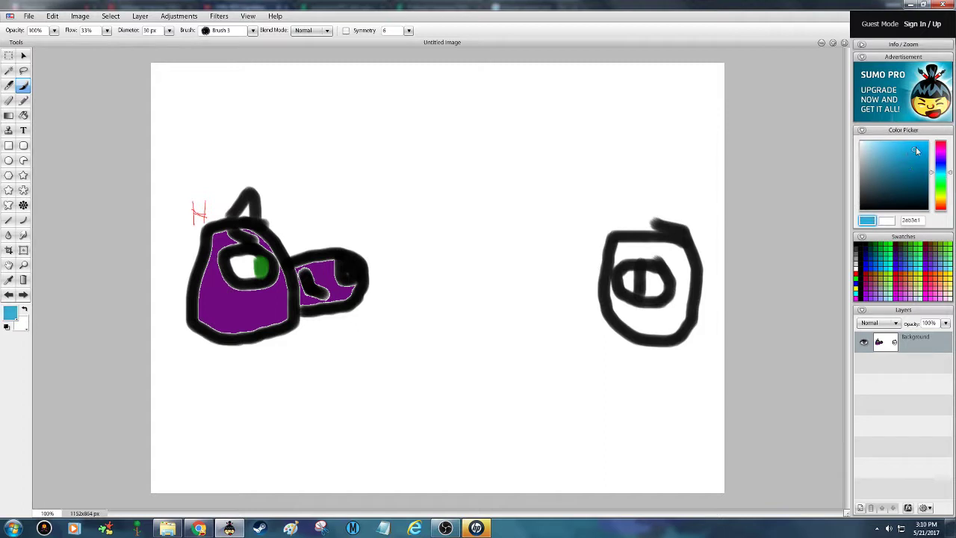
pyautogui.click(631, 276)
pyautogui.moveTo(631, 278)
pyautogui.mouseDown()
pyautogui.moveTo(629, 288)
pyautogui.moveTo(631, 273)
pyautogui.mouseUp()
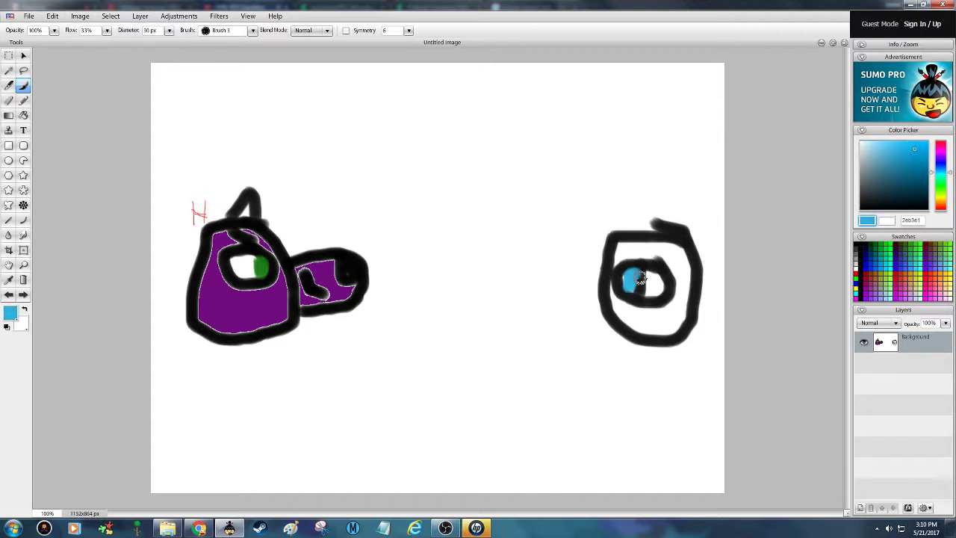
pyautogui.click(9, 295)
pyautogui.click(9, 296)
pyautogui.click(9, 295)
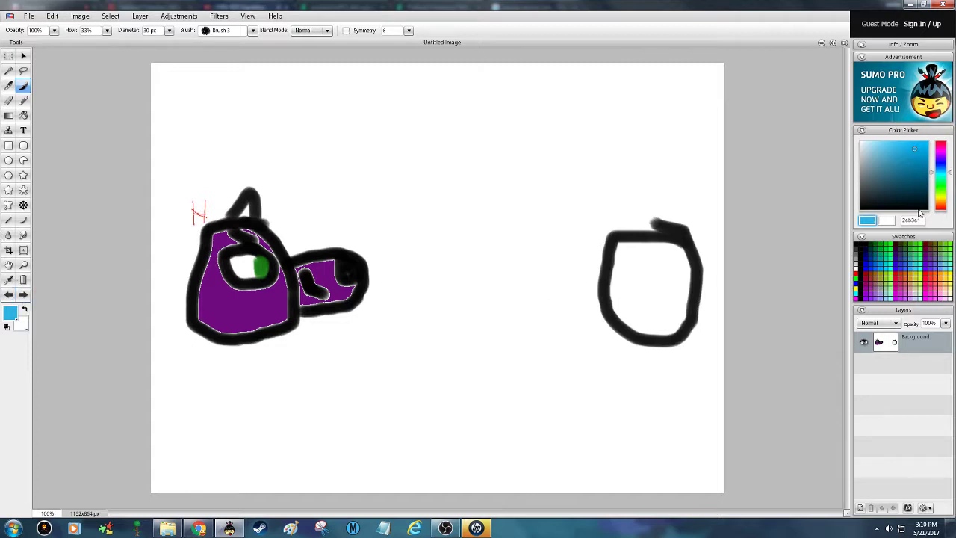
# Draw a slanted teardrop-shaped black eye in the second head, undoing one attempt, and paint a light blue iris in its lower-left corner.
pyautogui.click(918, 209)
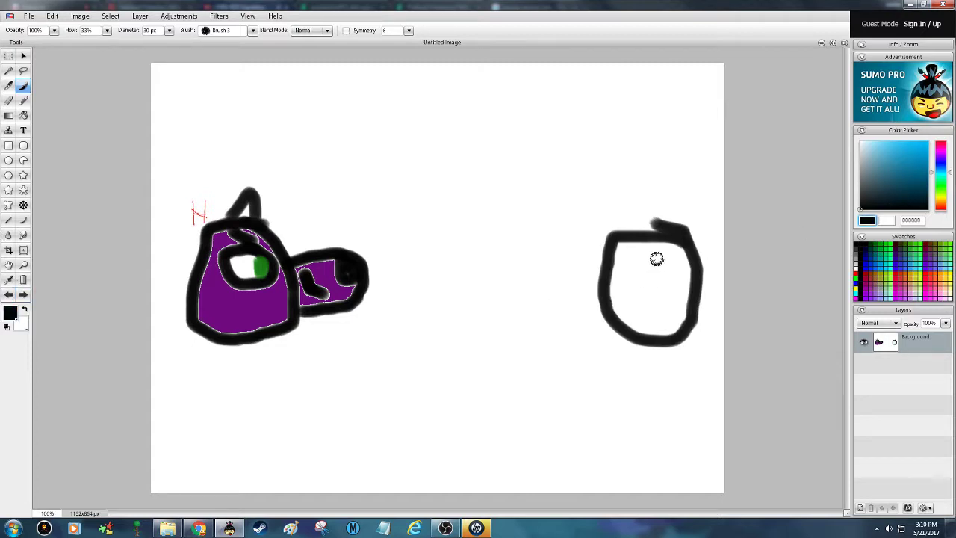
pyautogui.moveTo(658, 258)
pyautogui.mouseDown()
pyautogui.moveTo(629, 285)
pyautogui.moveTo(635, 297)
pyautogui.moveTo(673, 299)
pyautogui.moveTo(672, 266)
pyautogui.moveTo(656, 256)
pyautogui.mouseUp()
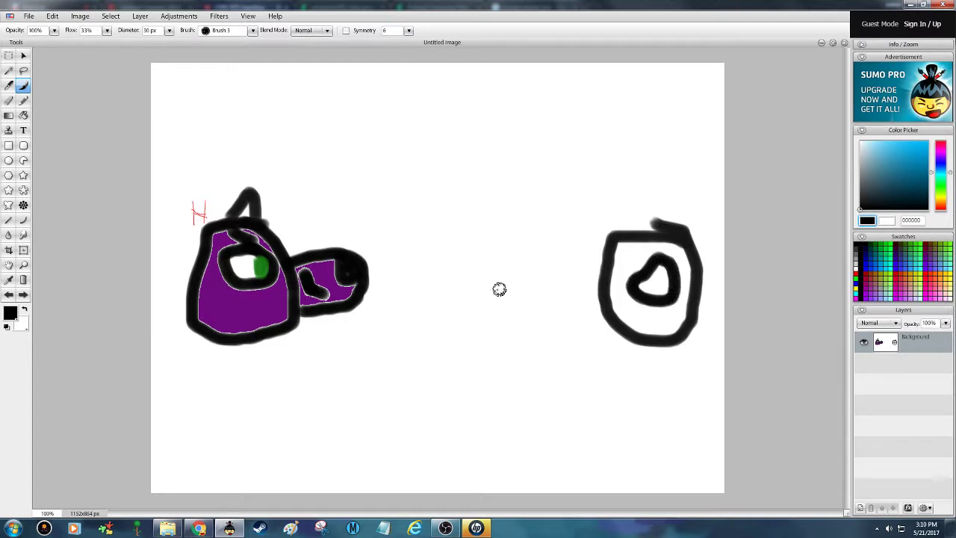
pyautogui.click(9, 295)
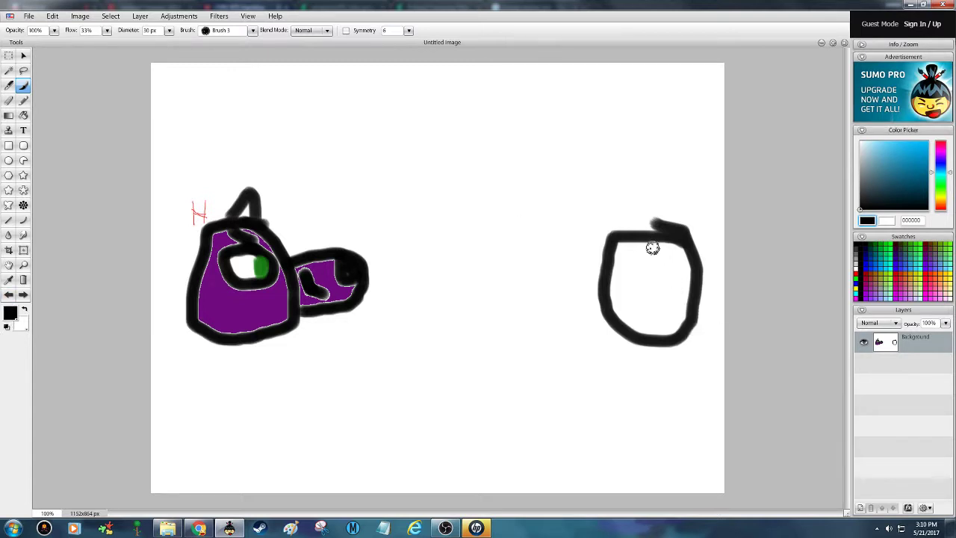
pyautogui.moveTo(654, 255)
pyautogui.mouseDown()
pyautogui.moveTo(614, 296)
pyautogui.moveTo(635, 310)
pyautogui.moveTo(658, 301)
pyautogui.moveTo(664, 264)
pyautogui.moveTo(620, 284)
pyautogui.moveTo(632, 277)
pyautogui.mouseUp()
pyautogui.moveTo(897, 158); pyautogui.dragTo(901, 153)
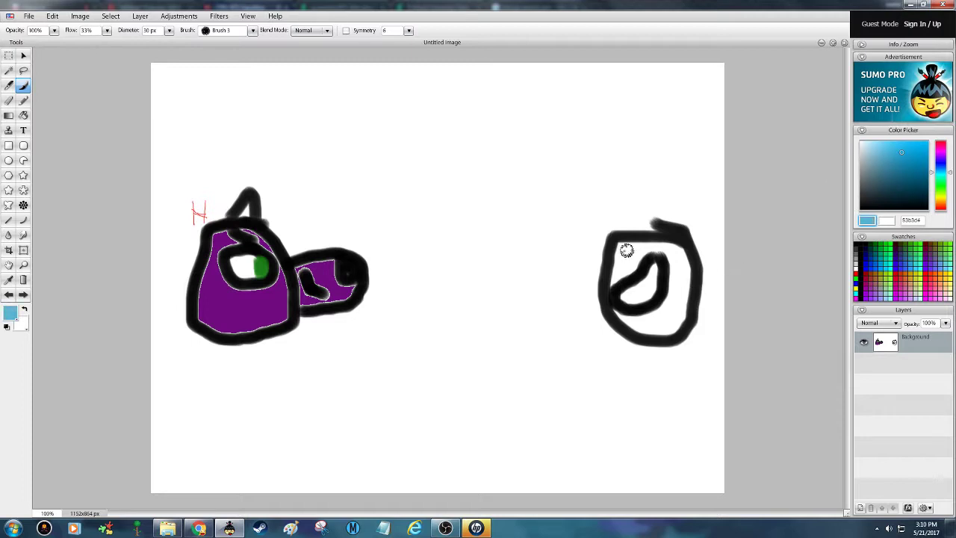
pyautogui.moveTo(616, 285)
pyautogui.mouseDown()
pyautogui.moveTo(635, 273)
pyautogui.moveTo(632, 293)
pyautogui.moveTo(617, 292)
pyautogui.moveTo(629, 292)
pyautogui.mouseUp()
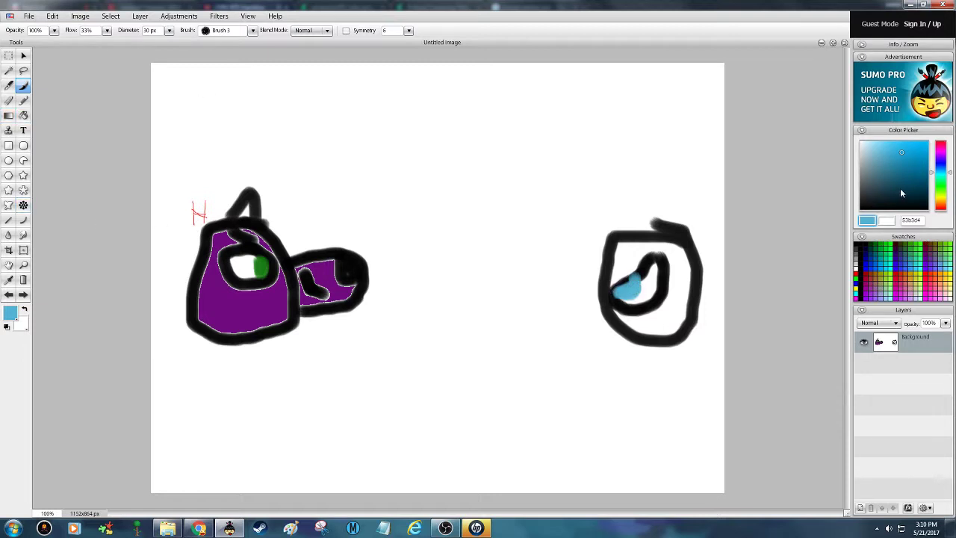
# Draw a long pointed black beak extending left from the second head, with a short stroke inside near its base.
pyautogui.moveTo(900, 188); pyautogui.dragTo(900, 212)
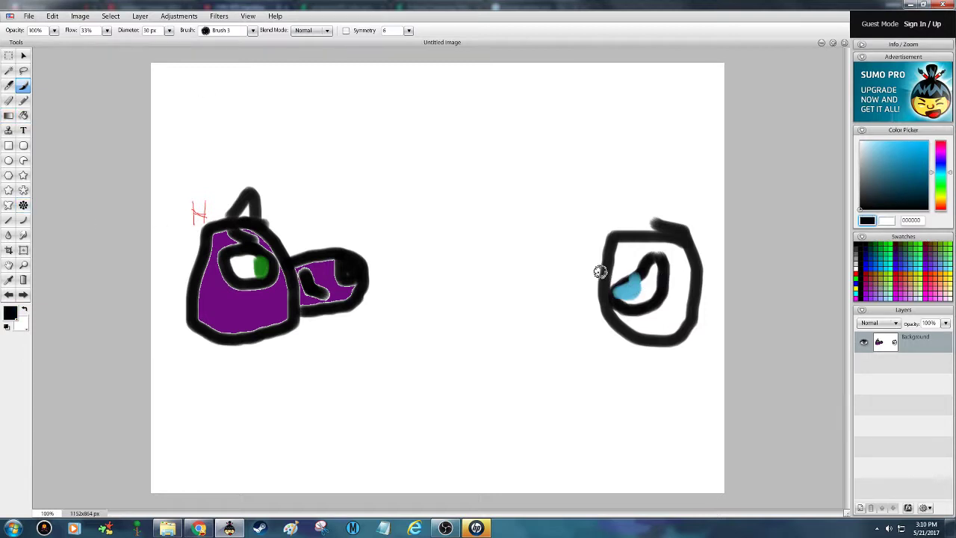
pyautogui.moveTo(599, 271)
pyautogui.mouseDown()
pyautogui.moveTo(550, 290)
pyautogui.moveTo(508, 290)
pyautogui.moveTo(535, 311)
pyautogui.moveTo(611, 313)
pyautogui.mouseUp()
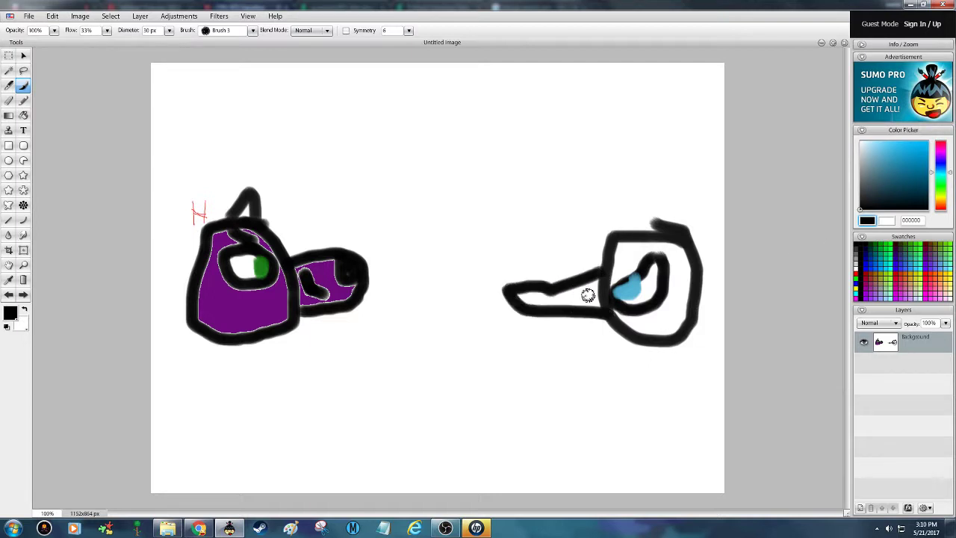
pyautogui.moveTo(584, 294)
pyautogui.mouseDown()
pyautogui.moveTo(562, 296)
pyautogui.moveTo(582, 295)
pyautogui.mouseUp()
# Choose a bright yellow-orange foreground colour and flood-fill the front part of the beak with it.
pyautogui.click(941, 201)
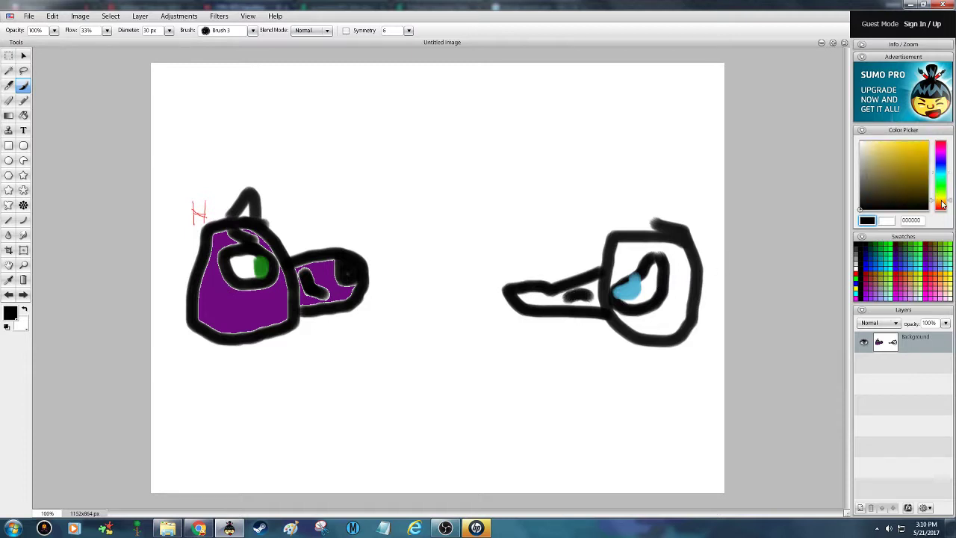
pyautogui.moveTo(943, 203); pyautogui.dragTo(942, 206)
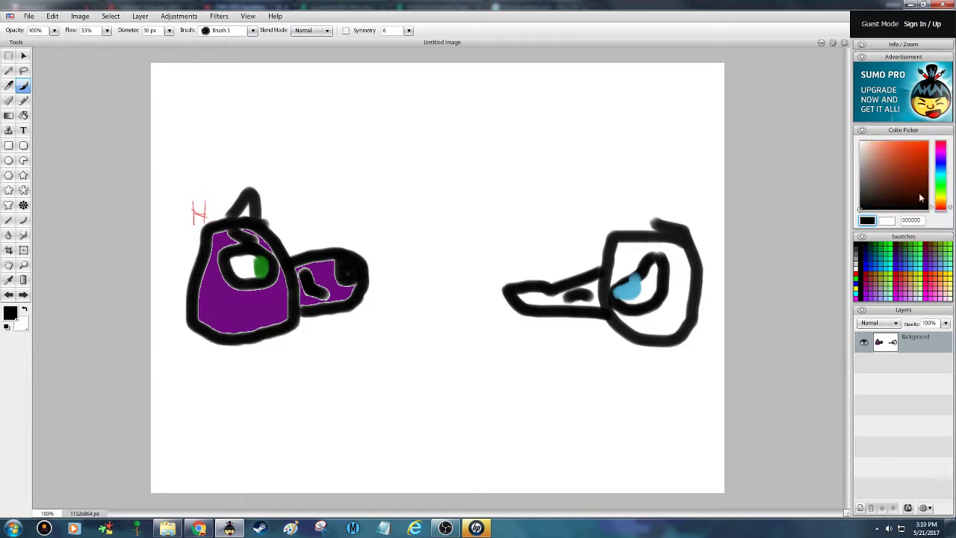
pyautogui.click(892, 176)
pyautogui.click(902, 171)
pyautogui.click(929, 142)
pyautogui.moveTo(944, 206); pyautogui.dragTo(943, 206)
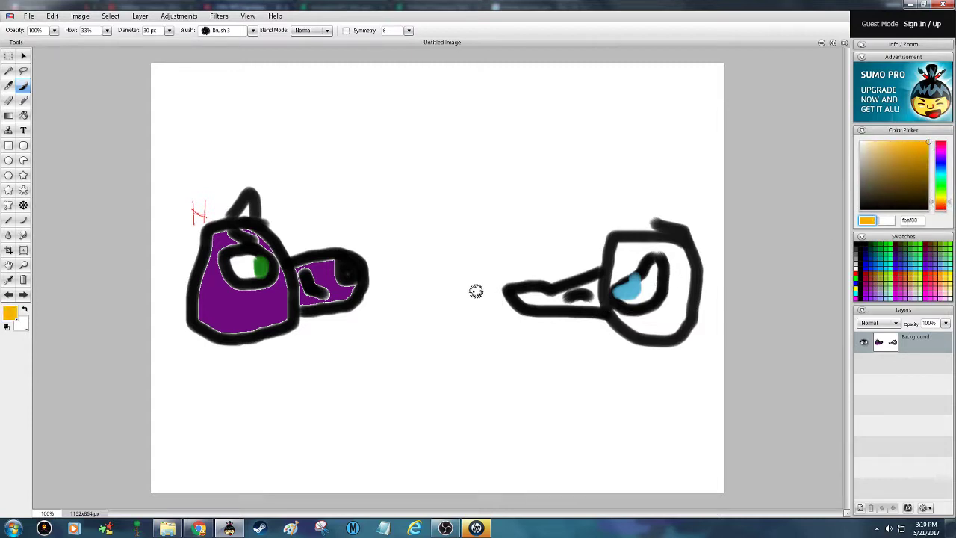
pyautogui.click(24, 116)
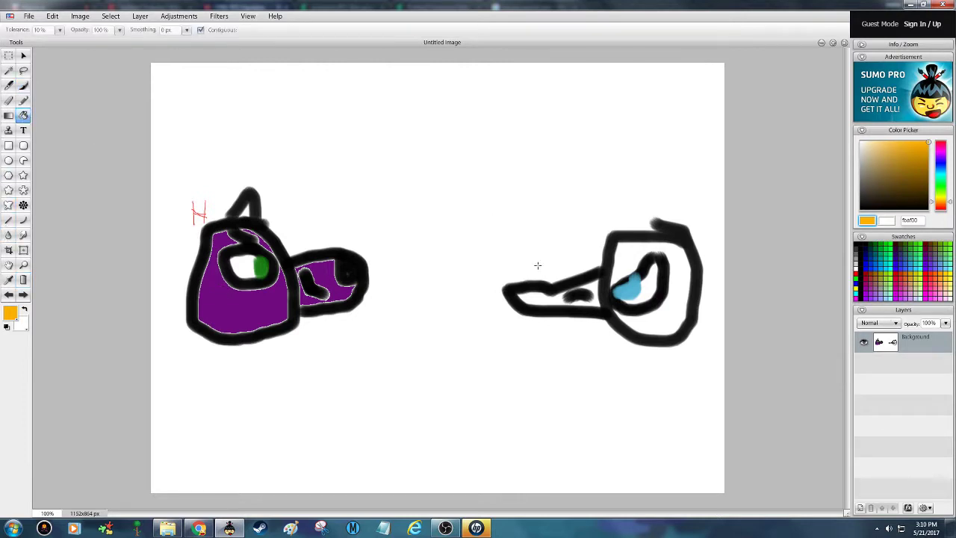
pyautogui.click(541, 299)
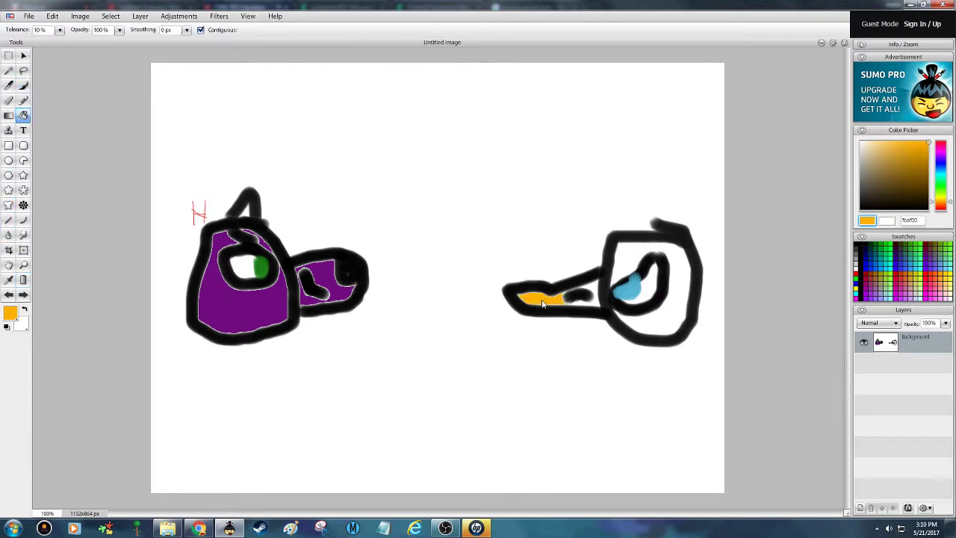
# Flood-fill the rear part of the beak with the same yellow-orange, and switch to the brush with black as the foreground colour.
pyautogui.click(594, 291)
pyautogui.click(23, 86)
pyautogui.moveTo(882, 195); pyautogui.dragTo(868, 206)
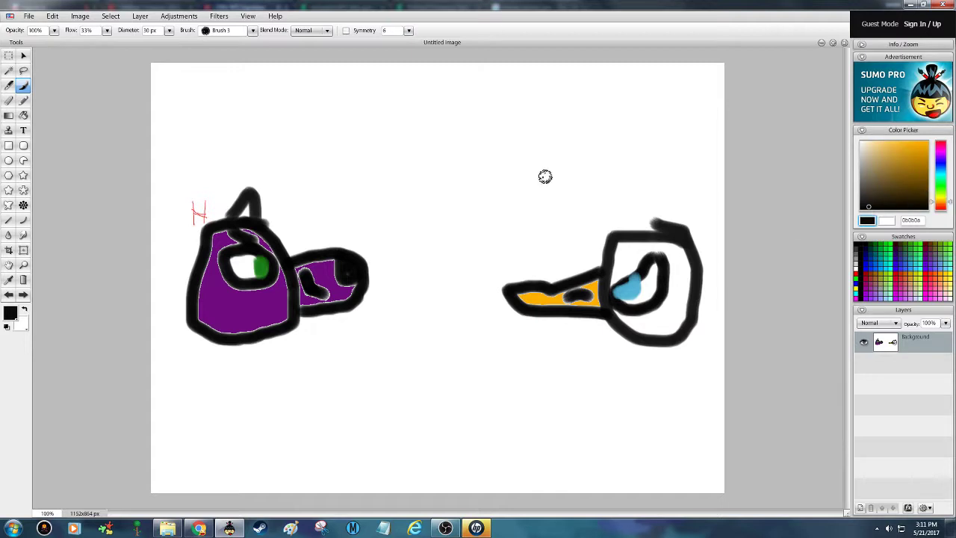
# Set up the star shape with a solid yellow fill of RGB 255, 247, 0.
pyautogui.click(23, 176)
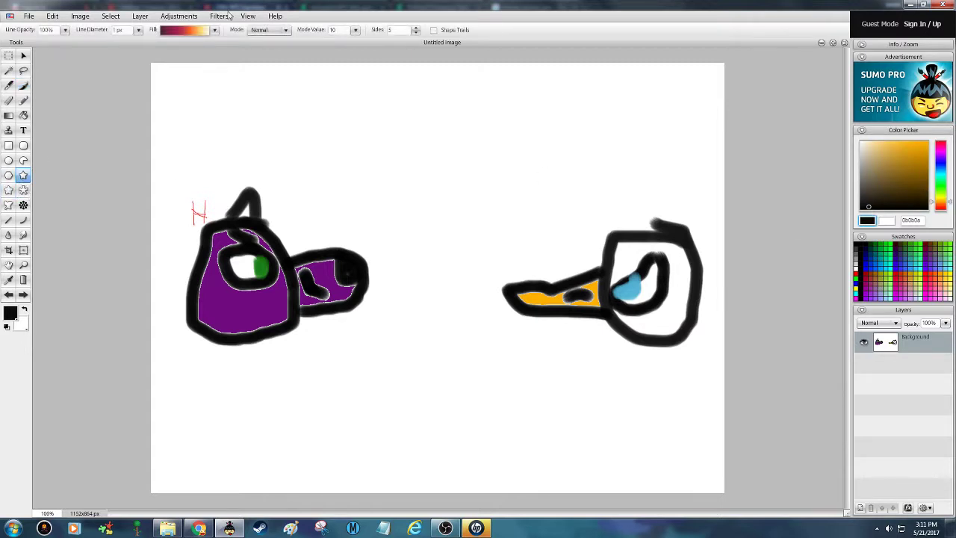
pyautogui.click(215, 30)
pyautogui.click(120, 50)
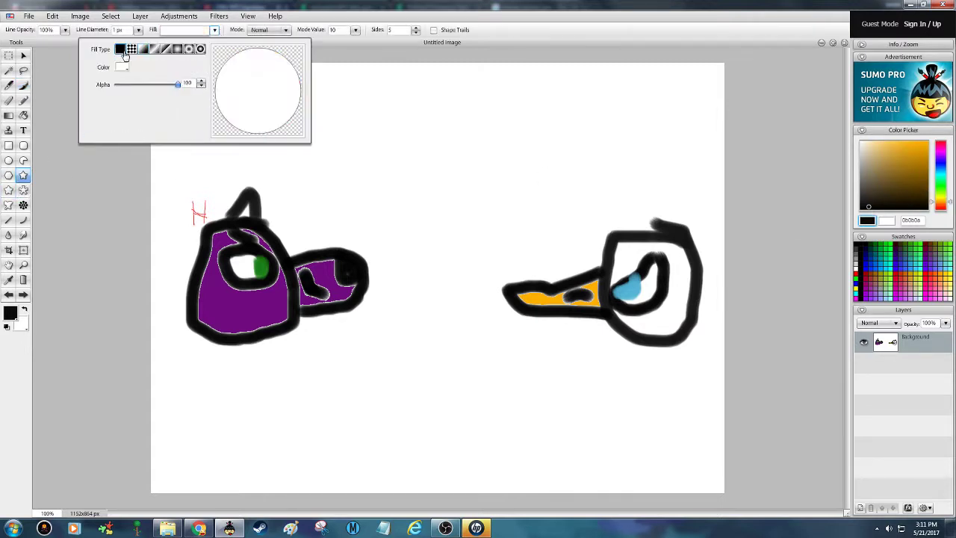
pyautogui.click(123, 67)
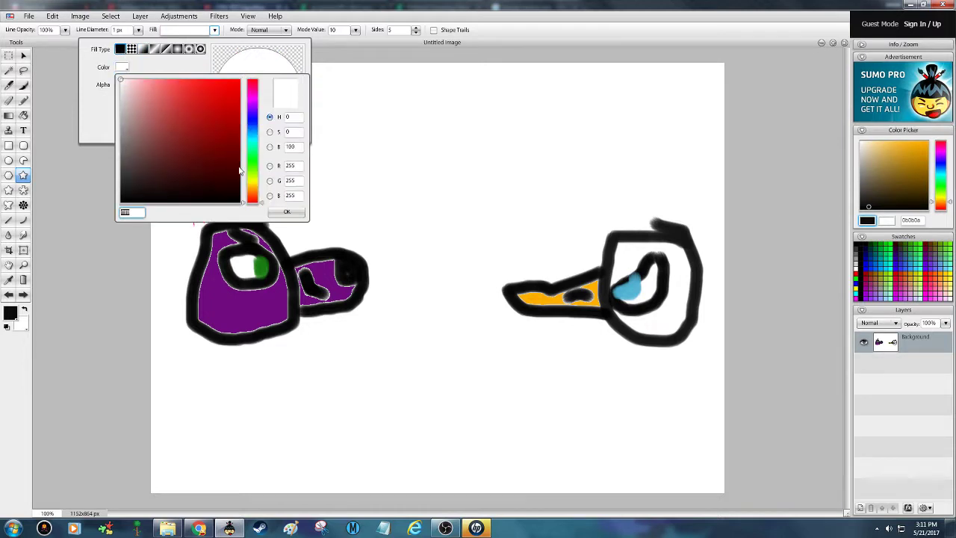
pyautogui.moveTo(209, 153); pyautogui.dragTo(251, 74)
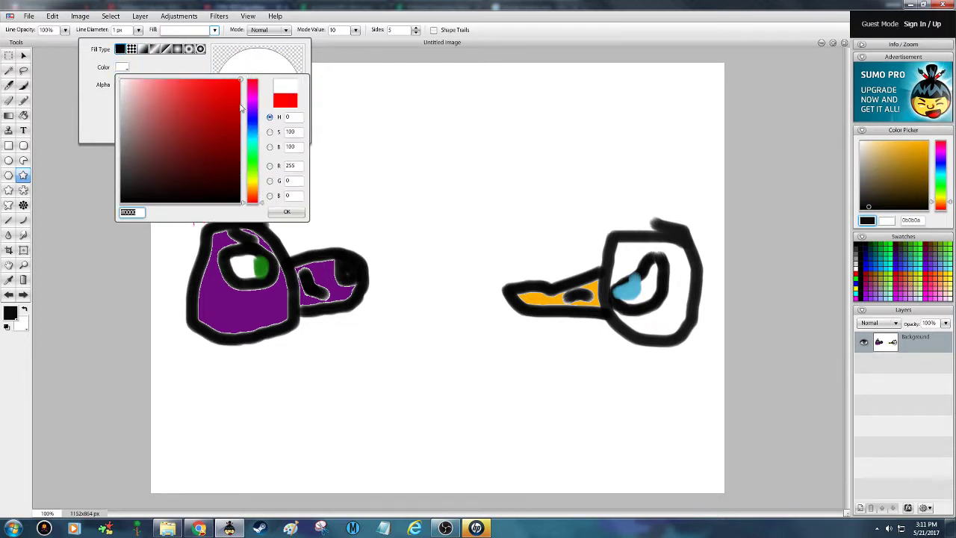
pyautogui.moveTo(251, 179); pyautogui.dragTo(251, 186)
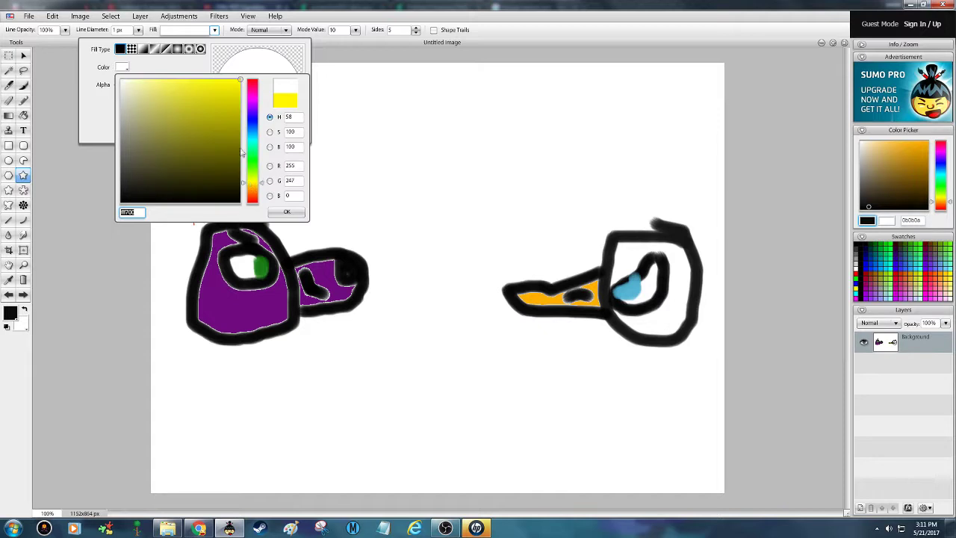
pyautogui.click(286, 212)
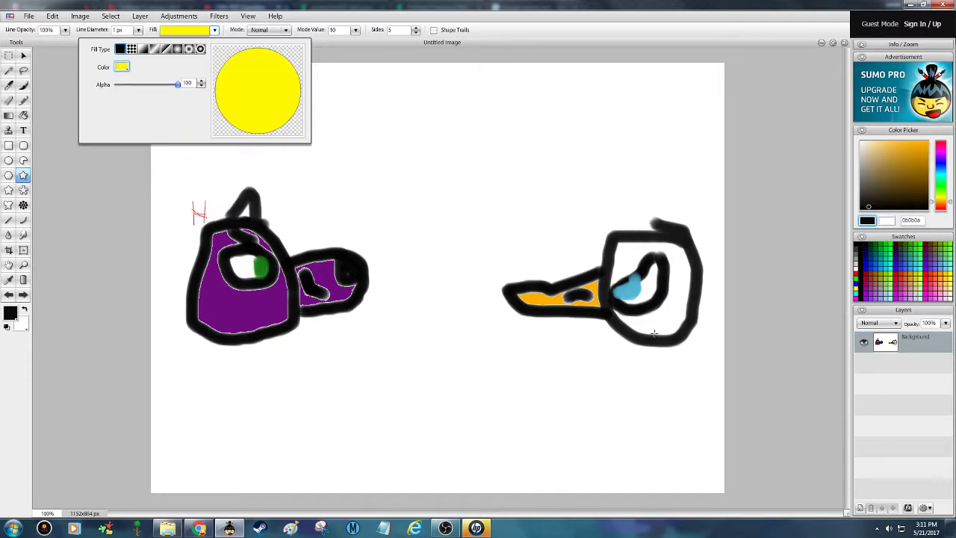
# Scatter small yellow five-pointed stars of varying size around the eye inside the second head.
pyautogui.moveTo(653, 324)
pyautogui.mouseDown()
pyautogui.moveTo(662, 336)
pyautogui.moveTo(661, 320)
pyautogui.mouseUp()
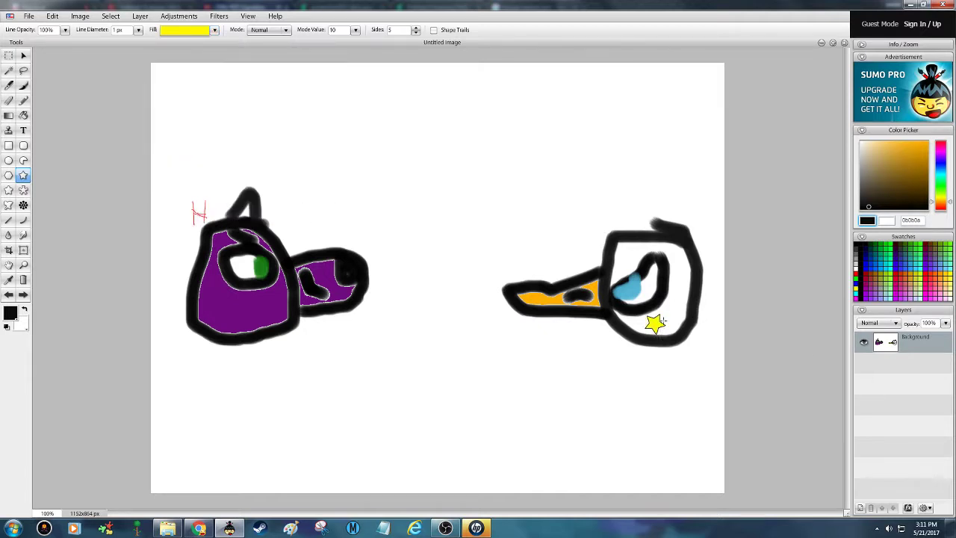
pyautogui.moveTo(670, 282); pyautogui.dragTo(673, 296)
pyautogui.moveTo(620, 252); pyautogui.dragTo(670, 250)
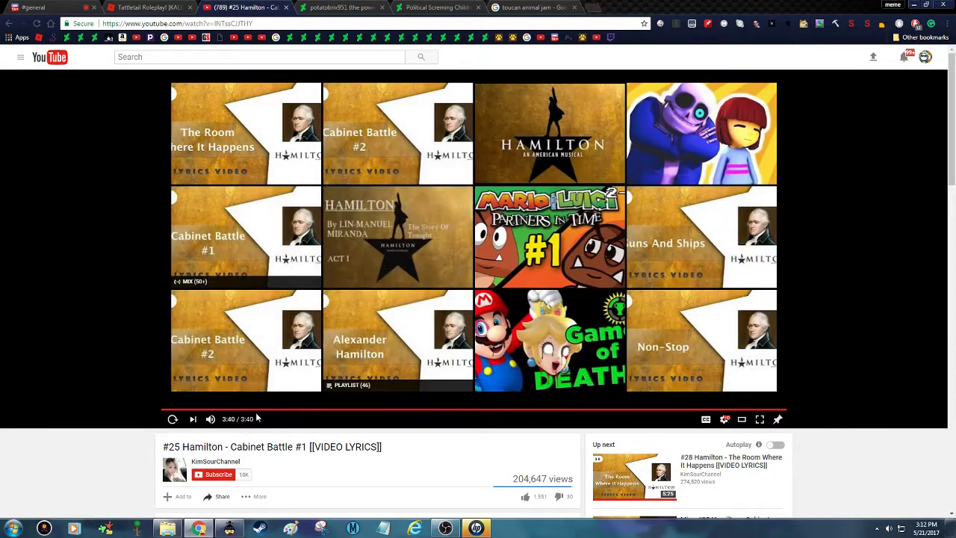
# Replay the finished Hamilton "Cabinet Battle #1" video on YouTube and return to the drawing in Sumo Paint.
pyautogui.click(171, 419)
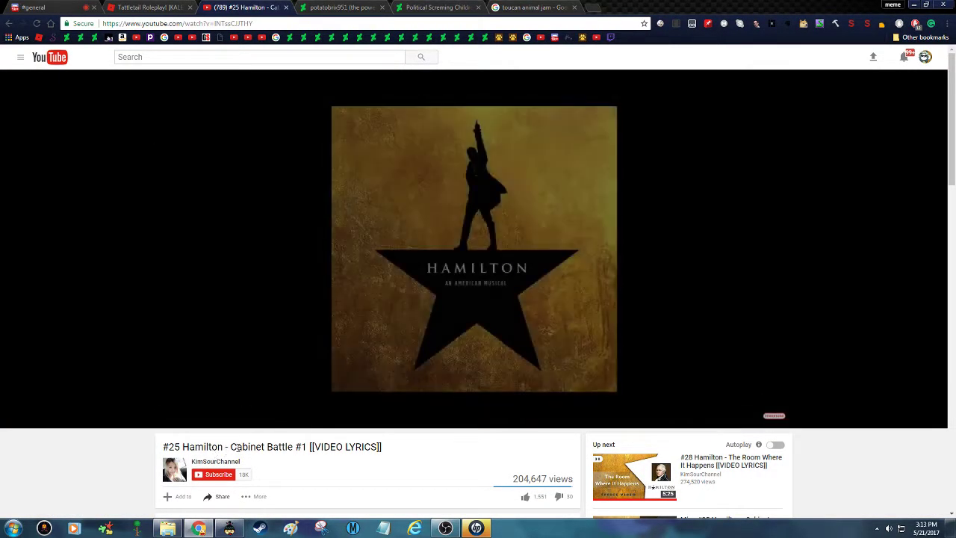
pyautogui.click(229, 529)
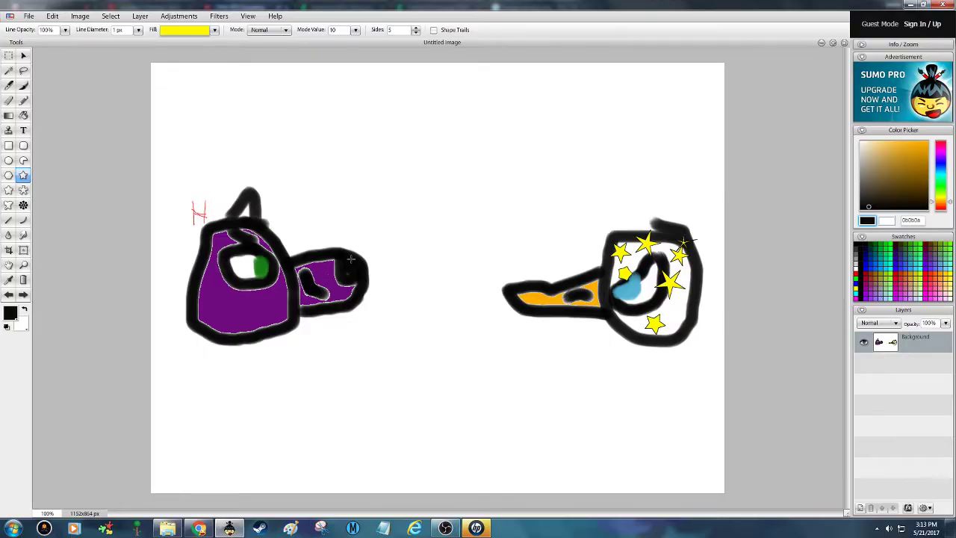
# Draw a thin bright red letter H above the second head with the 1 px pencil.
pyautogui.click(23, 101)
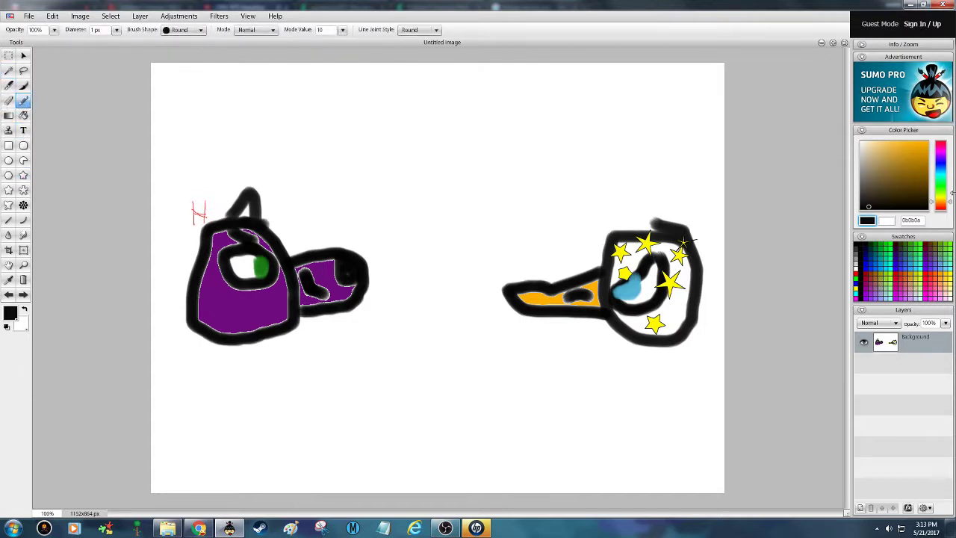
pyautogui.moveTo(943, 211); pyautogui.dragTo(942, 221)
pyautogui.moveTo(912, 180); pyautogui.dragTo(926, 110)
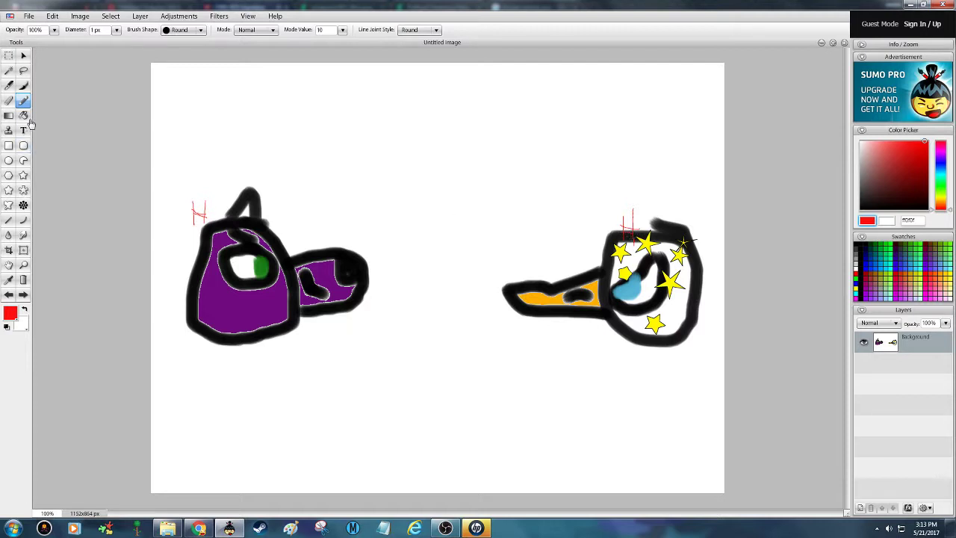
# Set up the brush with a black foreground colour and a diameter of 20 px.
pyautogui.click(23, 85)
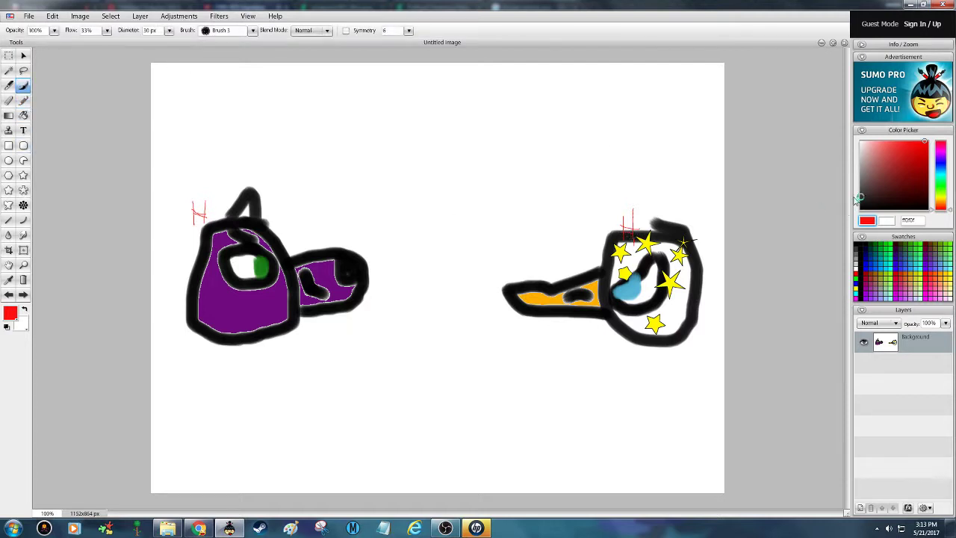
pyautogui.click(861, 208)
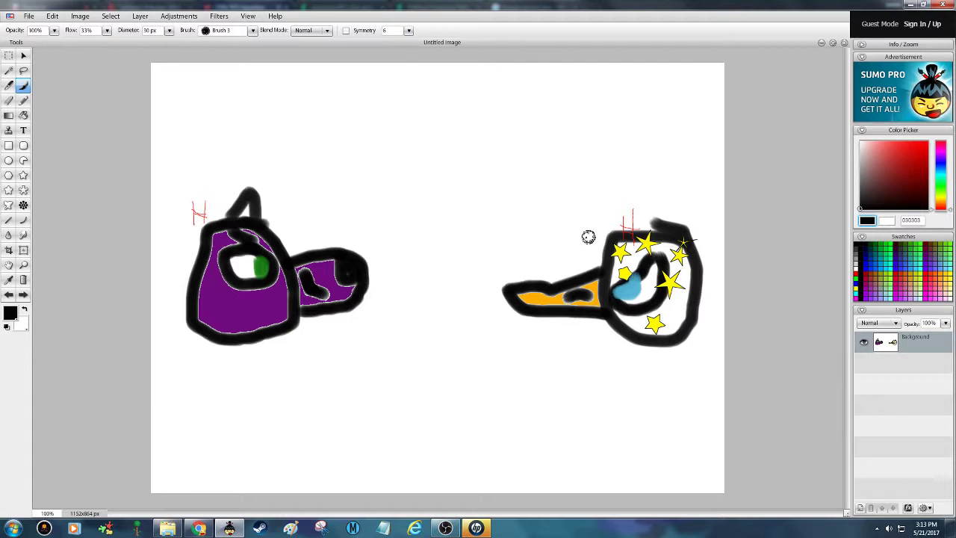
pyautogui.click(169, 30)
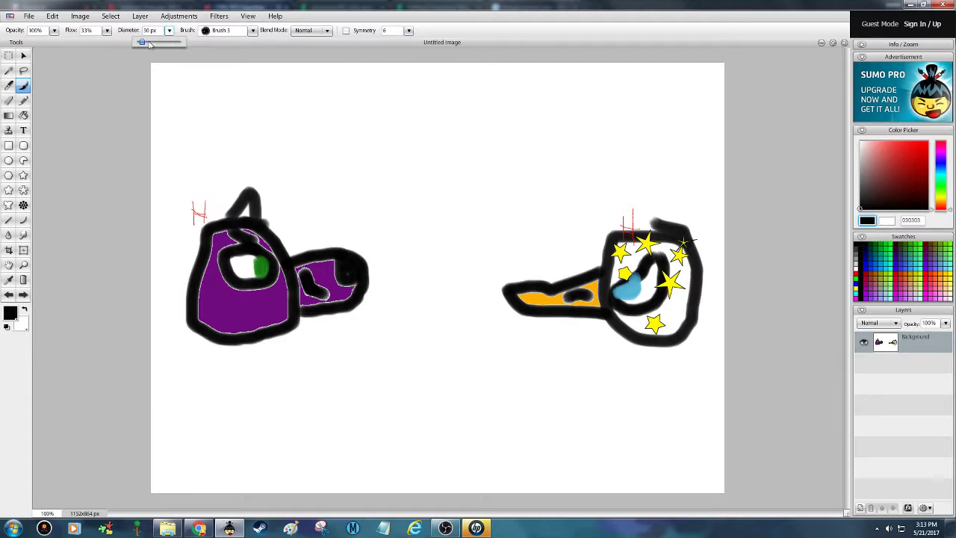
pyautogui.moveTo(143, 43); pyautogui.dragTo(143, 43)
# Try a tall freehand black box between the two heads, and undo it.
pyautogui.moveTo(492, 215)
pyautogui.mouseDown()
pyautogui.moveTo(383, 217)
pyautogui.moveTo(385, 399)
pyautogui.moveTo(392, 391)
pyautogui.moveTo(452, 405)
pyautogui.moveTo(508, 396)
pyautogui.moveTo(481, 213)
pyautogui.mouseUp()
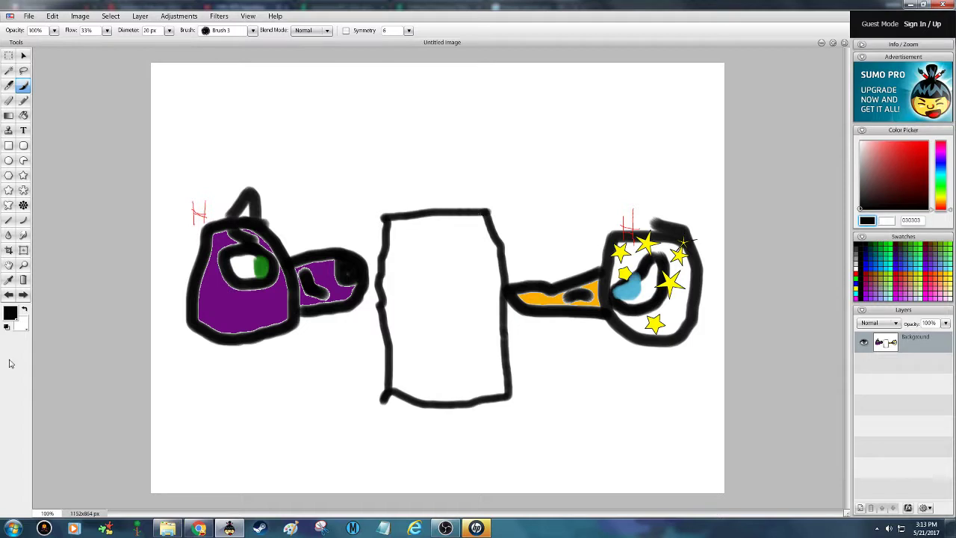
pyautogui.click(8, 295)
# Try two upright rectangles with a 1 px black outline between the heads using the rectangle shape, undoing each one.
pyautogui.click(8, 145)
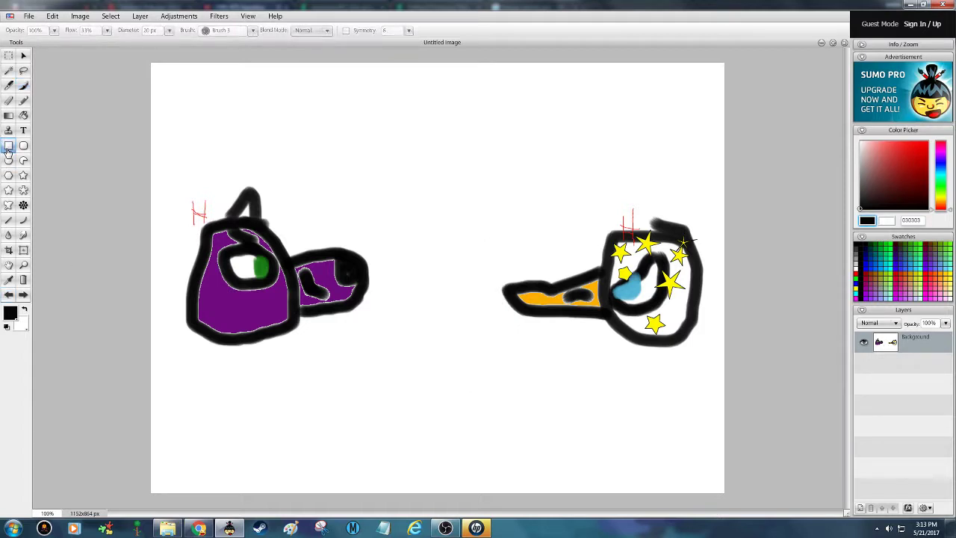
pyautogui.click(214, 29)
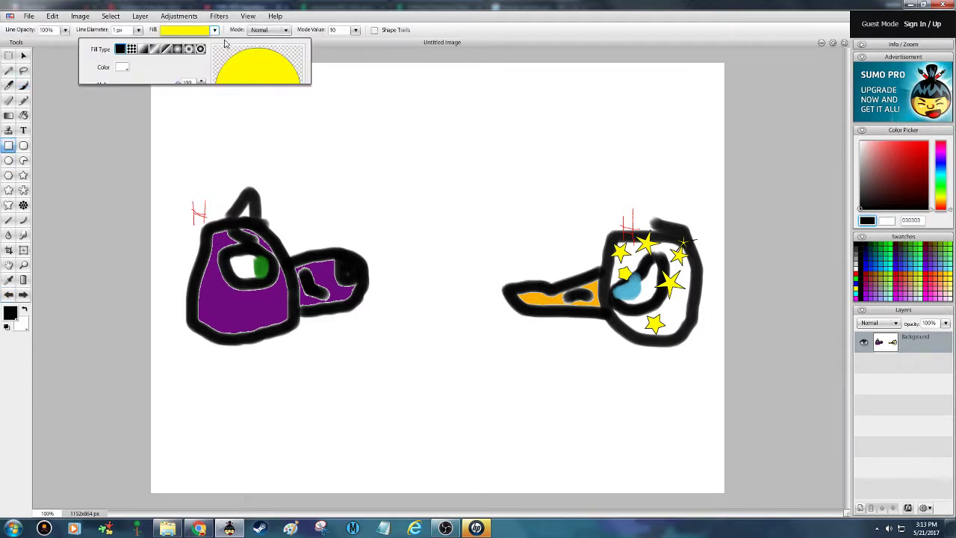
pyautogui.click(122, 66)
pyautogui.click(119, 68)
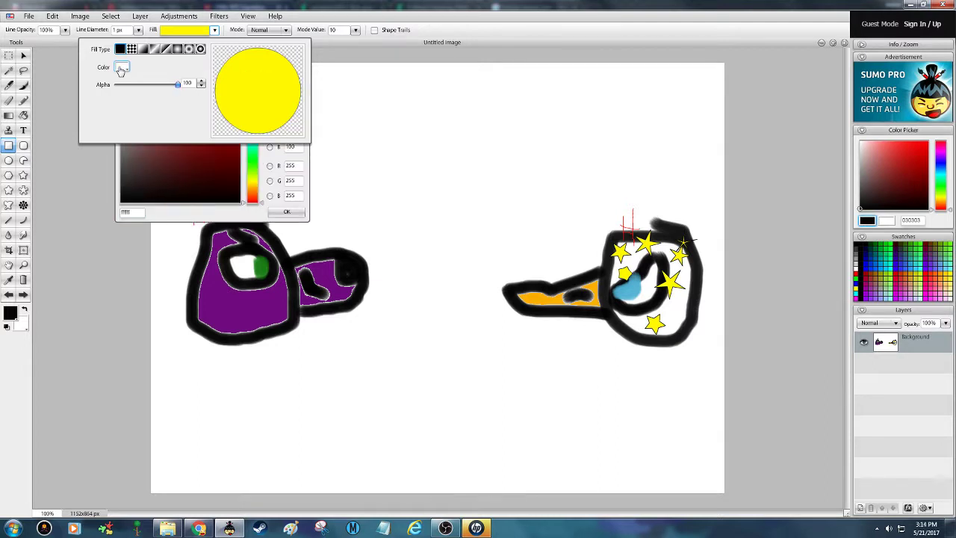
pyautogui.click(215, 31)
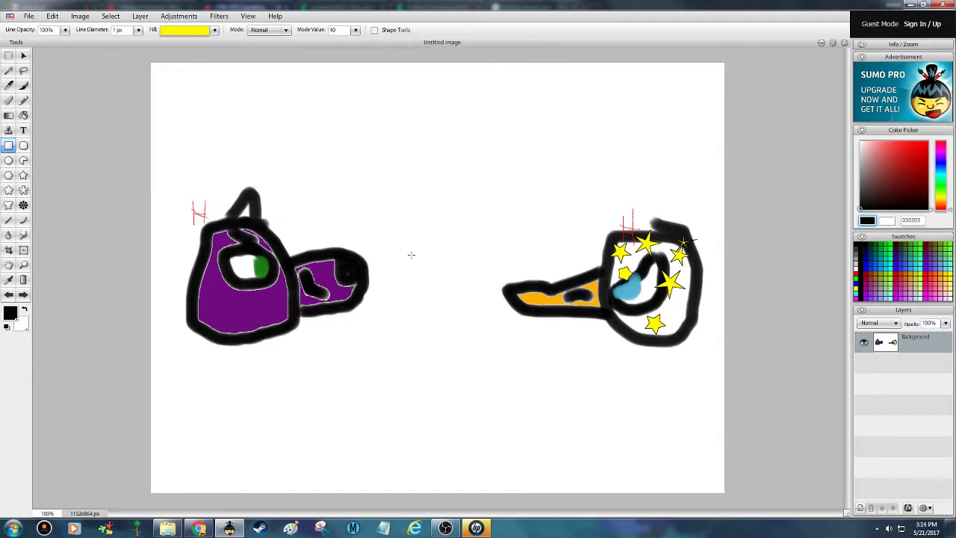
pyautogui.moveTo(412, 255); pyautogui.dragTo(494, 375)
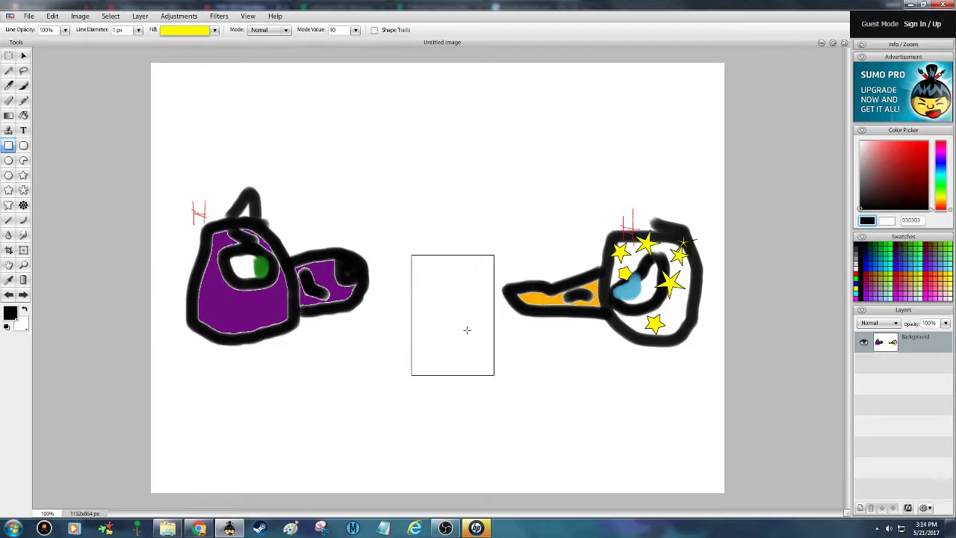
pyautogui.click(8, 295)
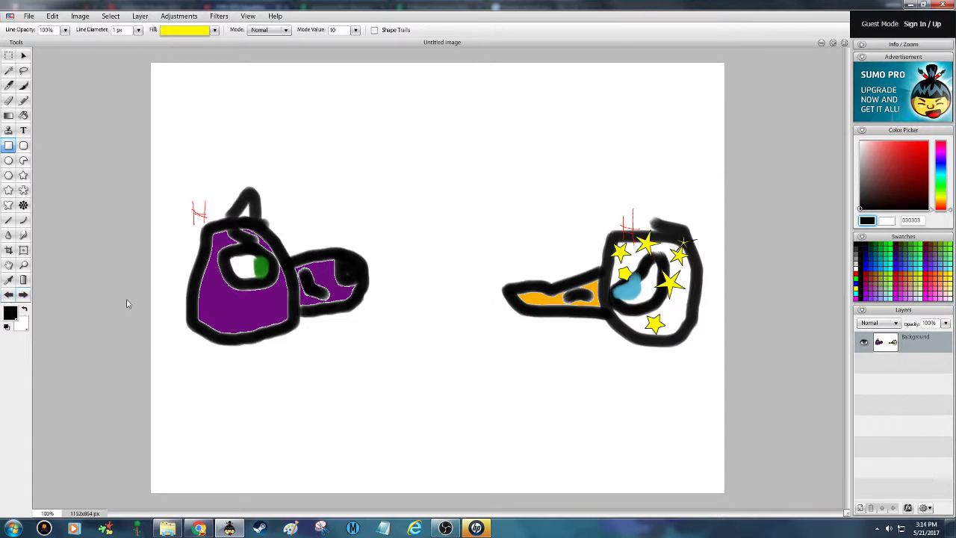
pyautogui.moveTo(409, 242); pyautogui.dragTo(497, 410)
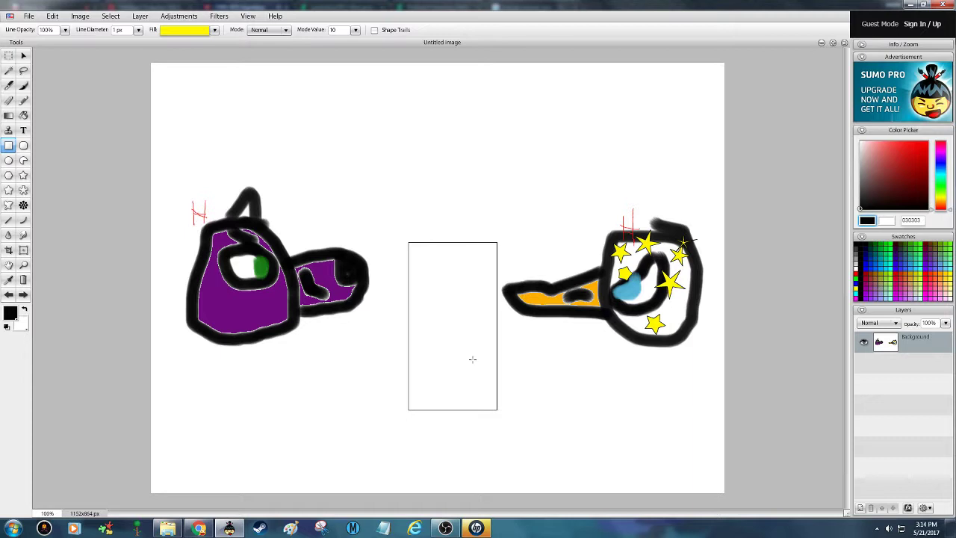
pyautogui.click(23, 85)
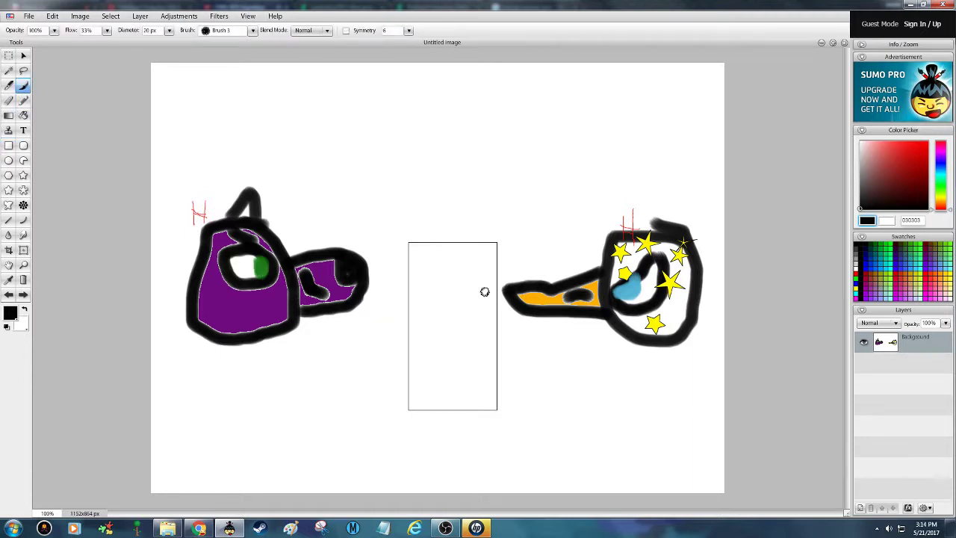
pyautogui.click(7, 296)
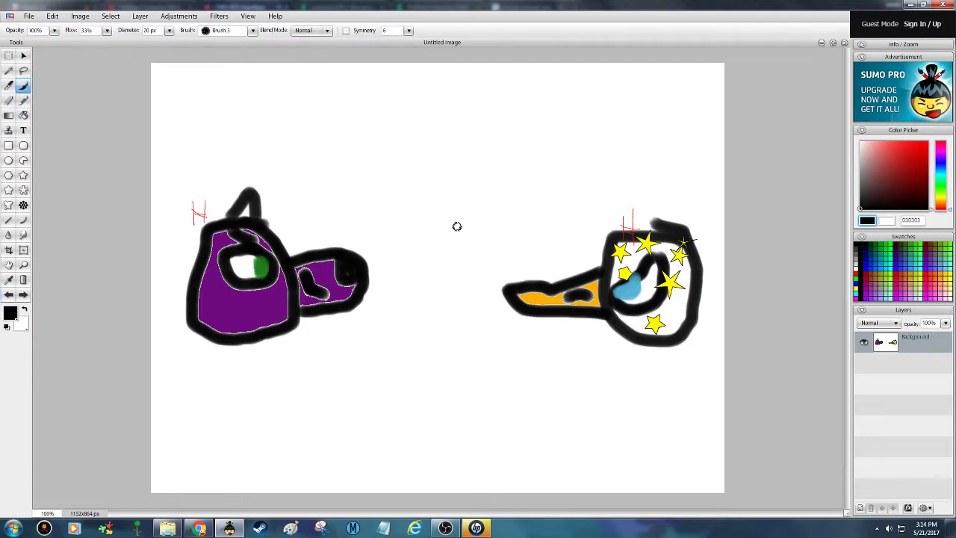
# Try a smaller freehand box with an oval inside and a line joining it to the purple muzzle, and undo all of it.
pyautogui.moveTo(456, 251)
pyautogui.mouseDown()
pyautogui.moveTo(404, 258)
pyautogui.moveTo(410, 361)
pyautogui.moveTo(492, 367)
pyautogui.moveTo(491, 246)
pyautogui.moveTo(435, 251)
pyautogui.mouseUp()
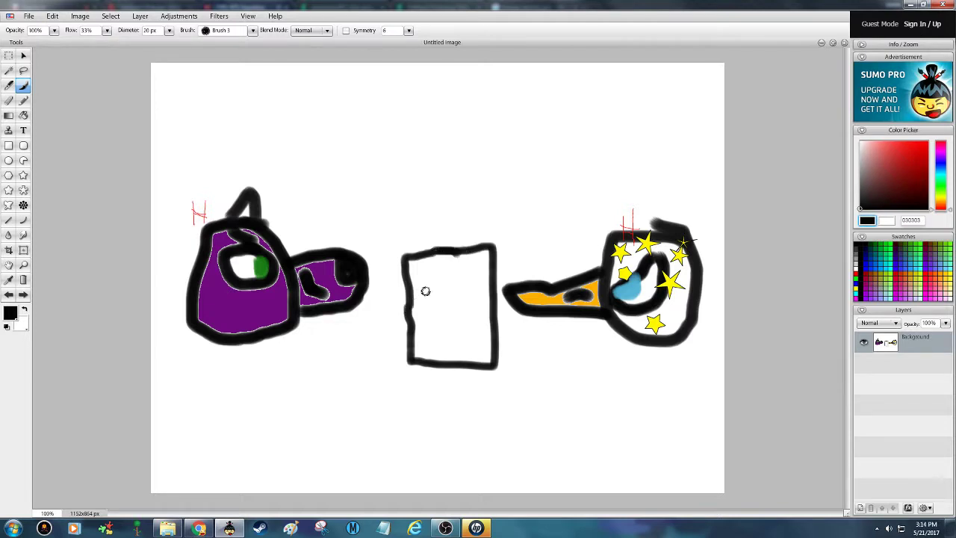
pyautogui.moveTo(466, 296)
pyautogui.mouseDown()
pyautogui.moveTo(431, 323)
pyautogui.moveTo(453, 354)
pyautogui.moveTo(470, 349)
pyautogui.moveTo(476, 330)
pyautogui.moveTo(468, 291)
pyautogui.moveTo(359, 281)
pyautogui.mouseUp()
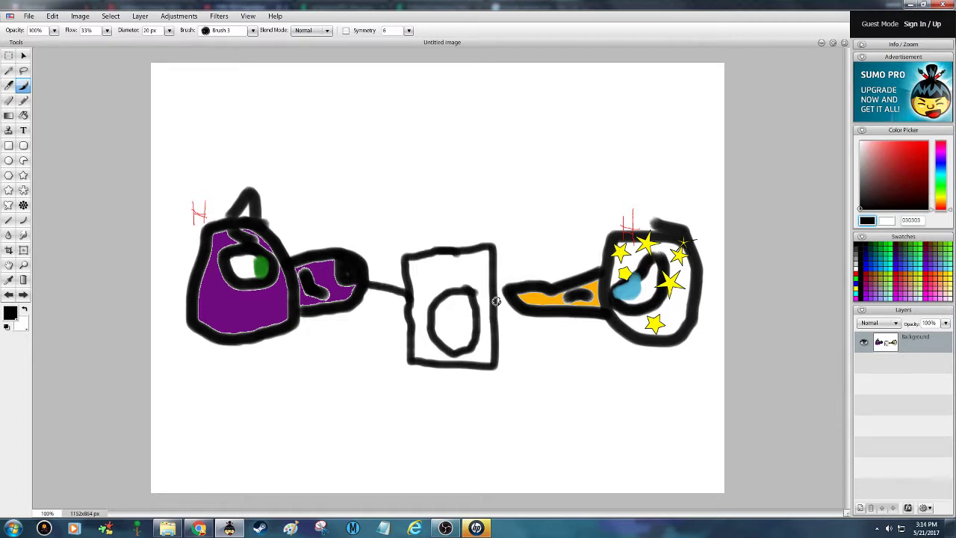
pyautogui.click(9, 296)
pyautogui.click(9, 296)
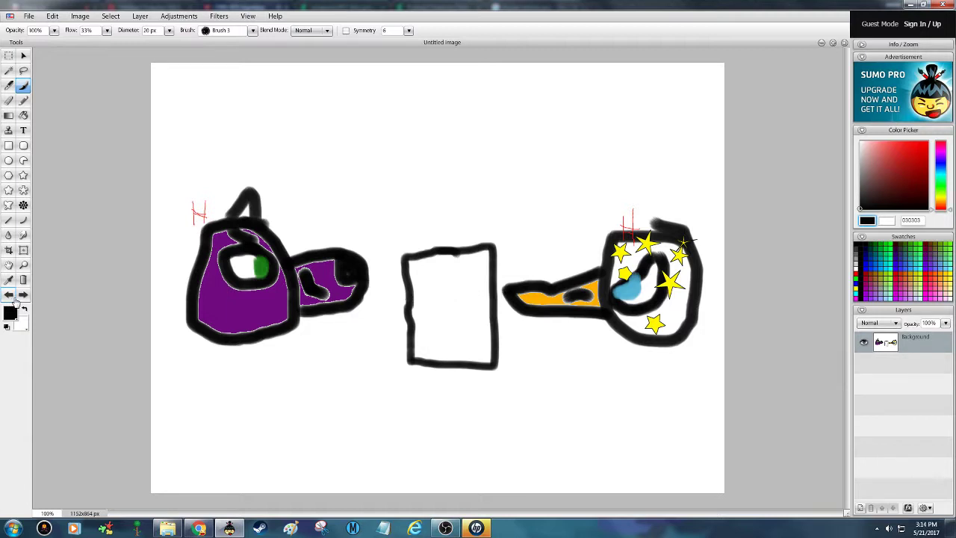
pyautogui.click(9, 296)
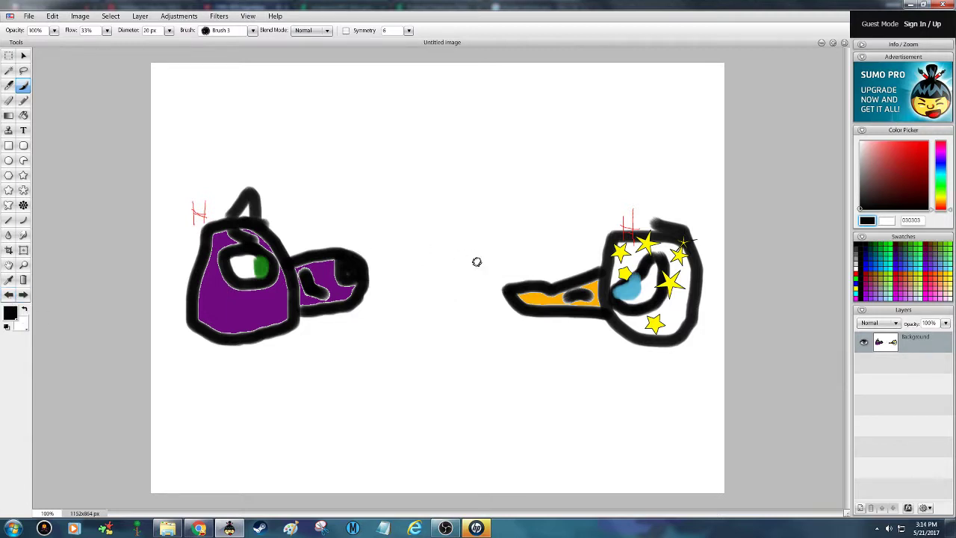
# Draw a roughly square black box between the heads, with a line hanging below it and short lines joining it to the muzzle and beak.
pyautogui.moveTo(457, 258)
pyautogui.mouseDown()
pyautogui.moveTo(383, 260)
pyautogui.moveTo(388, 374)
pyautogui.moveTo(486, 369)
pyautogui.moveTo(485, 253)
pyautogui.moveTo(424, 257)
pyautogui.mouseUp()
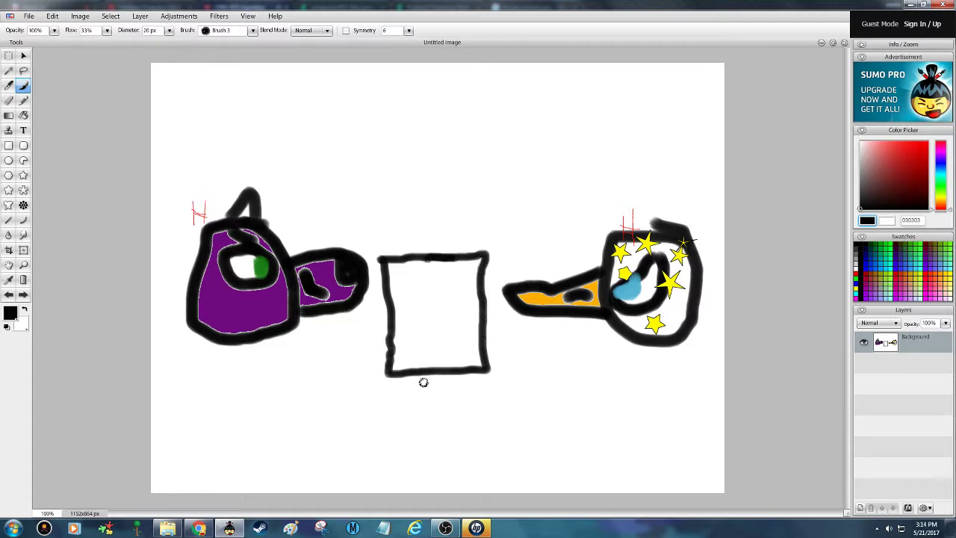
pyautogui.moveTo(416, 378); pyautogui.dragTo(415, 436)
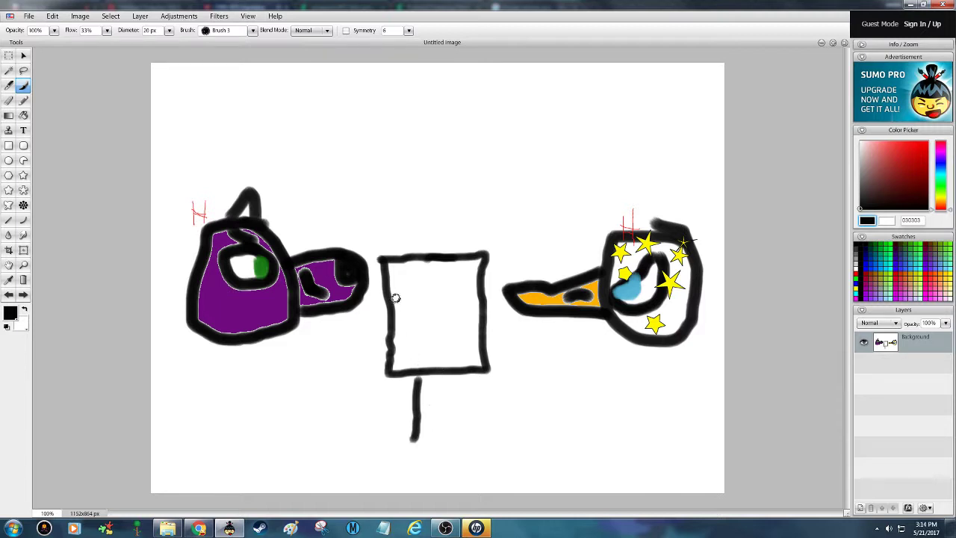
pyautogui.moveTo(395, 298); pyautogui.dragTo(357, 295)
pyautogui.moveTo(481, 303); pyautogui.dragTo(515, 300)
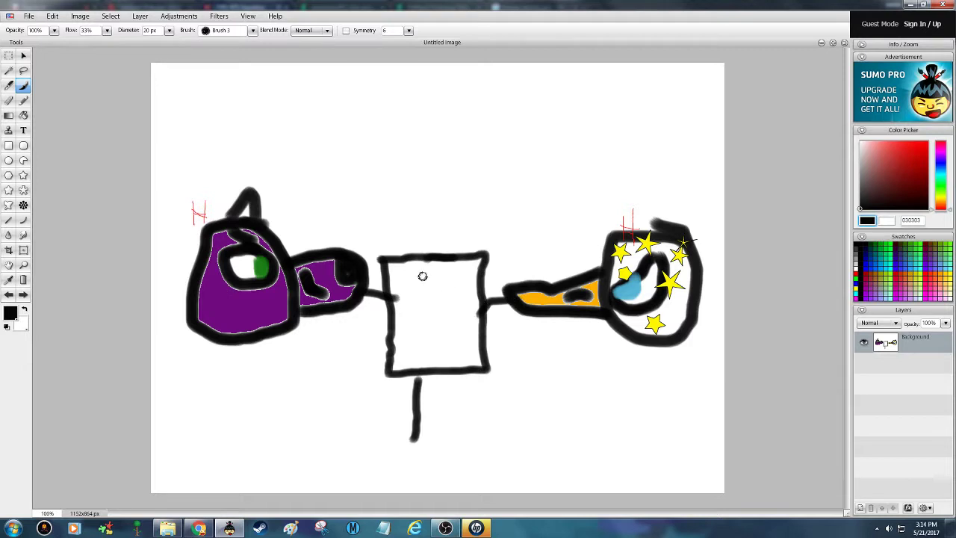
# Draw a large black circle inside the box, with a >, a dash and a < in a row beneath it.
pyautogui.moveTo(437, 287)
pyautogui.mouseDown()
pyautogui.moveTo(425, 288)
pyautogui.moveTo(415, 314)
pyautogui.moveTo(426, 342)
pyautogui.moveTo(465, 337)
pyautogui.moveTo(476, 311)
pyautogui.moveTo(447, 279)
pyautogui.moveTo(427, 282)
pyautogui.mouseUp()
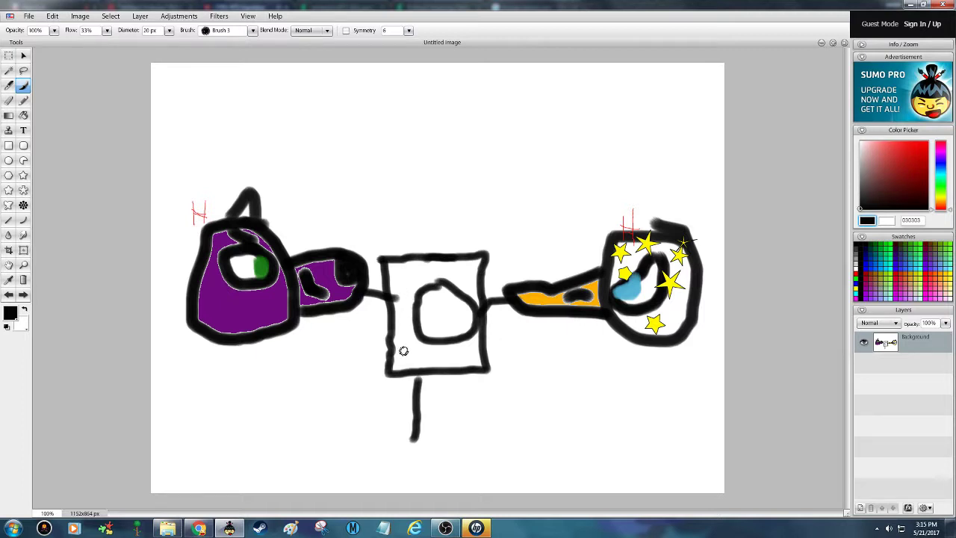
pyautogui.moveTo(403, 342)
pyautogui.mouseDown()
pyautogui.moveTo(421, 347)
pyautogui.moveTo(404, 354)
pyautogui.moveTo(444, 357)
pyautogui.mouseUp()
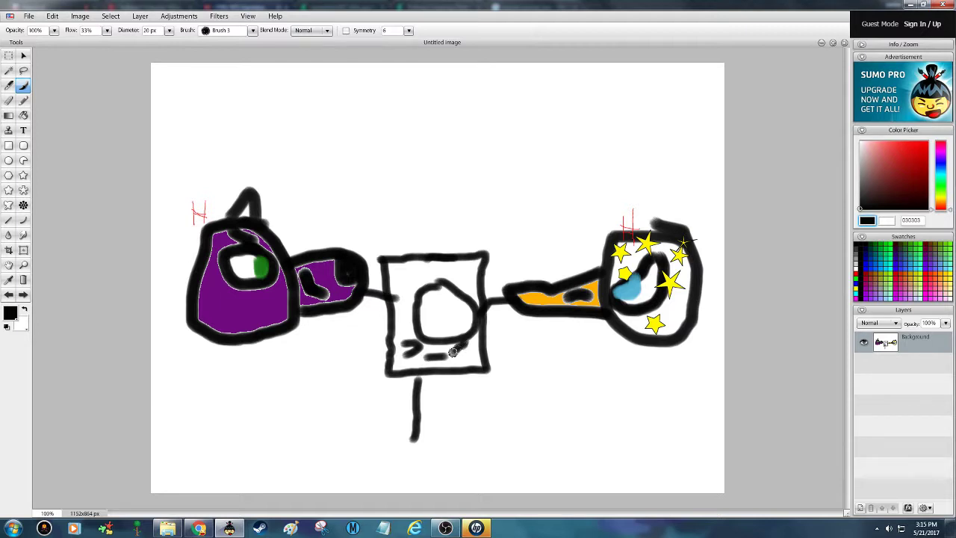
pyautogui.moveTo(456, 353); pyautogui.dragTo(464, 360)
# Draw a small black circle with a red ff0000 centre in the box's upper corner, and add two black dots beside it.
pyautogui.moveTo(409, 258); pyautogui.dragTo(415, 266)
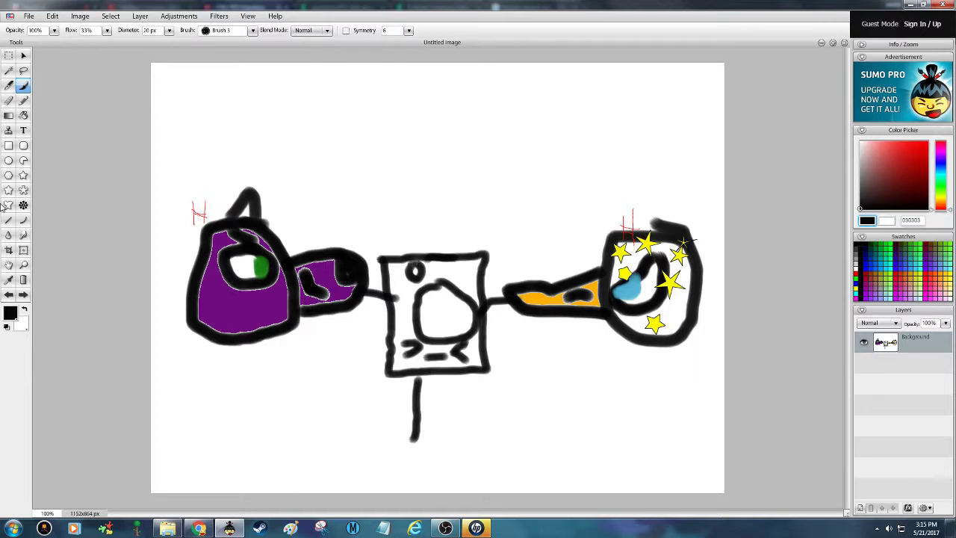
pyautogui.moveTo(902, 157); pyautogui.dragTo(926, 142)
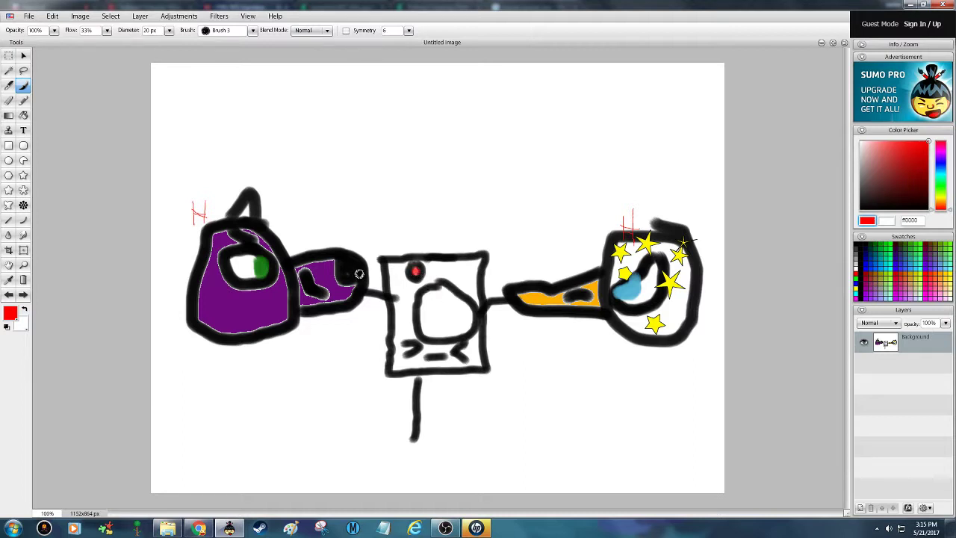
pyautogui.moveTo(895, 183); pyautogui.dragTo(860, 210)
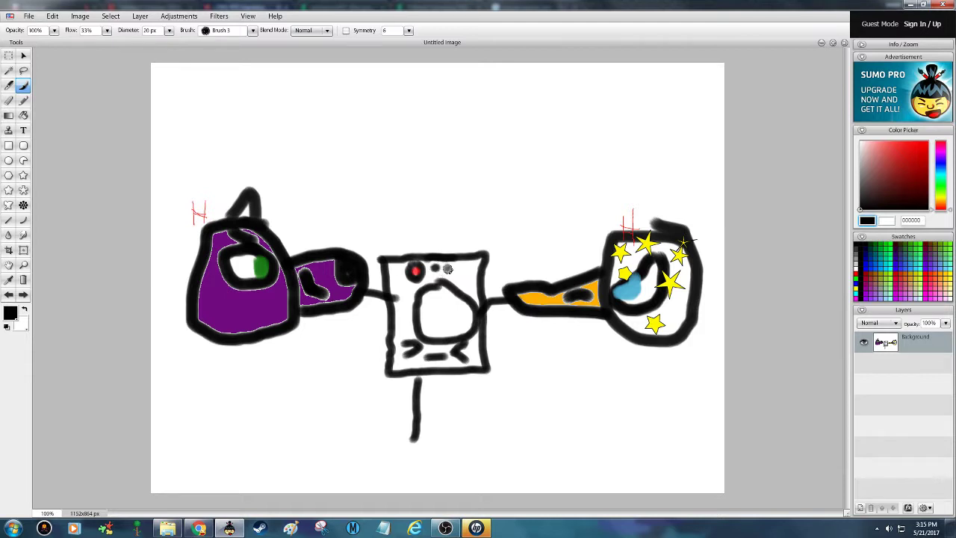
pyautogui.click(446, 268)
# Draw a second black leg below the box and extend the first leg up to the box's lower edge.
pyautogui.moveTo(466, 374); pyautogui.dragTo(487, 435)
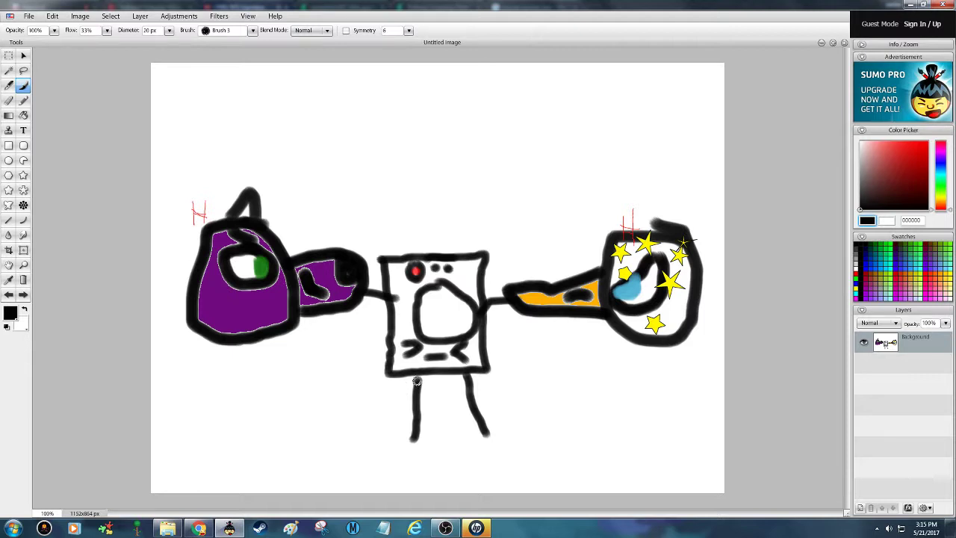
pyautogui.moveTo(418, 382); pyautogui.dragTo(418, 371)
# Add the text "#POLITICALSCREAMINGANIMALS" in black near the upper edge of the canvas, above the purple head.
pyautogui.click(23, 130)
pyautogui.click(183, 93)
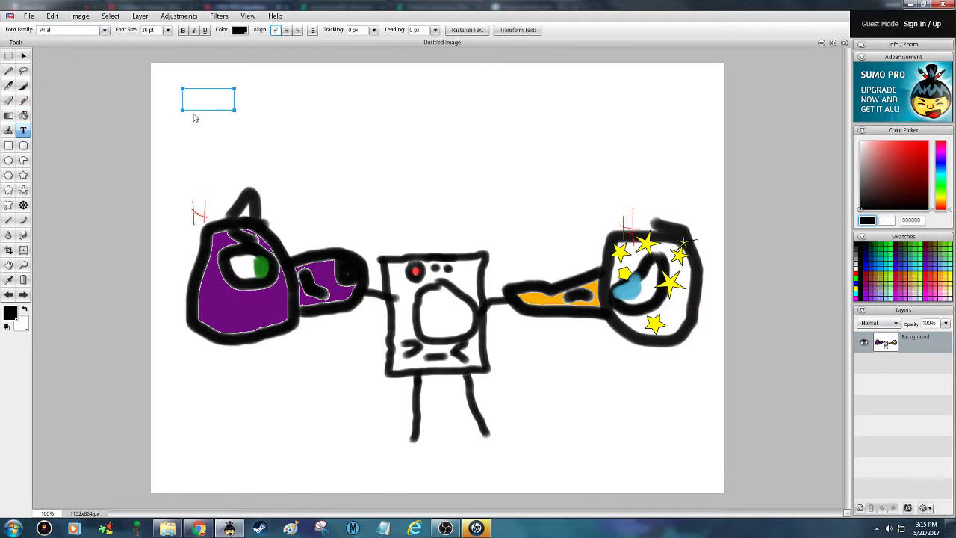
pyautogui.write('#POLITICAL')
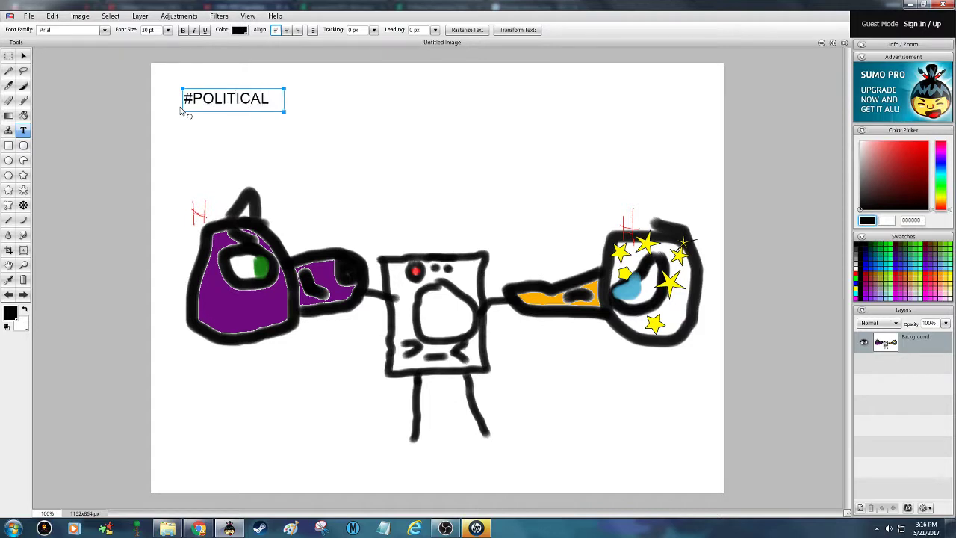
pyautogui.write('SCREAMING')
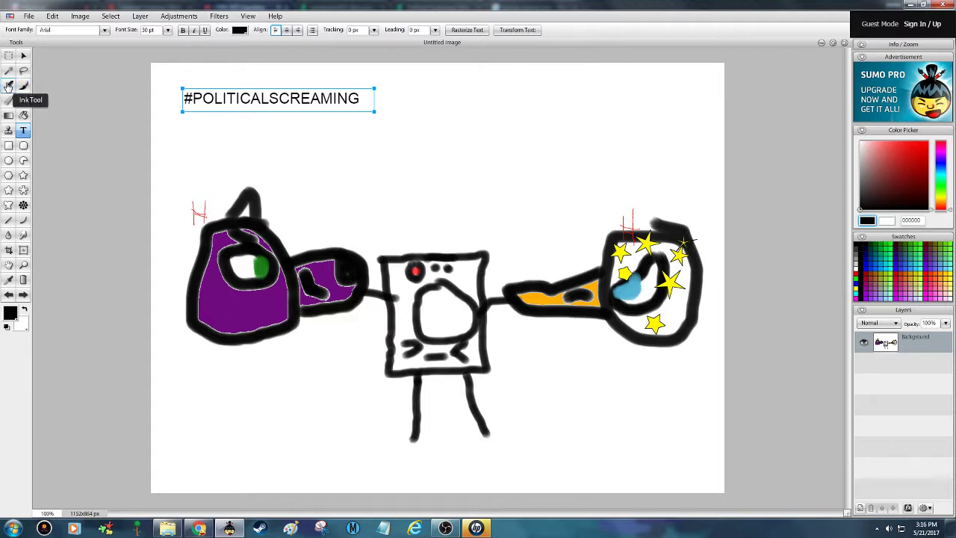
pyautogui.write('ANIMALS')
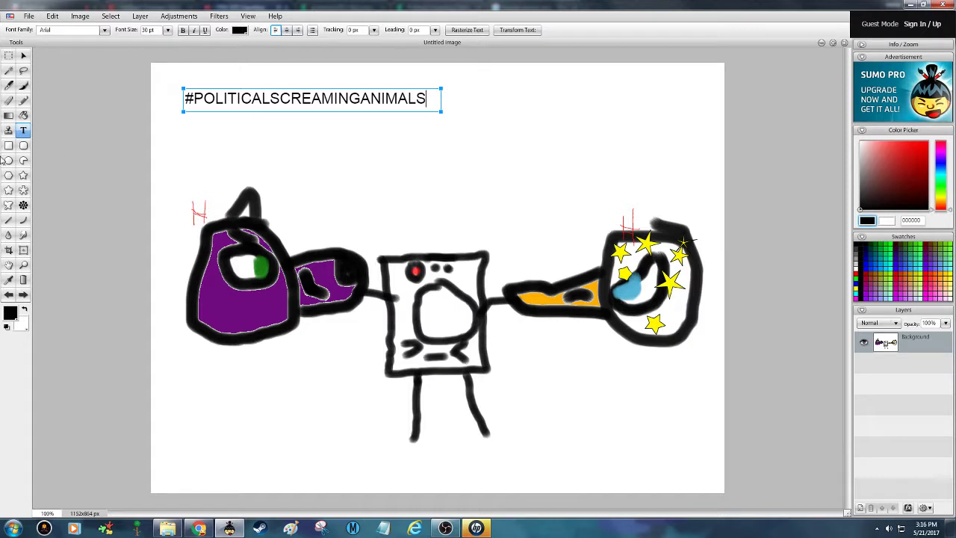
pyautogui.click(24, 144)
# Add the text "YOU DON'T HAVE THE VOTES" and position it between the hashtag and the purple head.
pyautogui.click(23, 129)
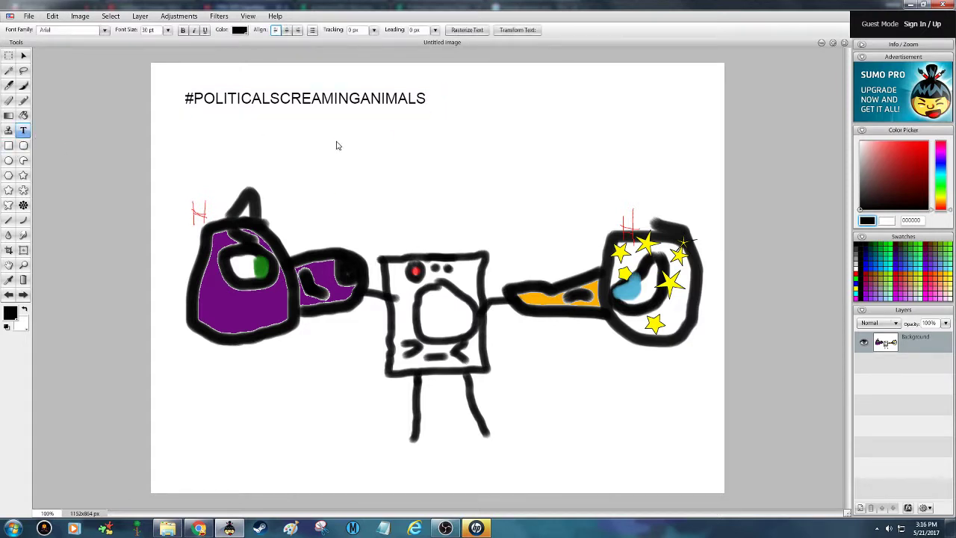
pyautogui.click(336, 142)
pyautogui.write("YOU DON'")
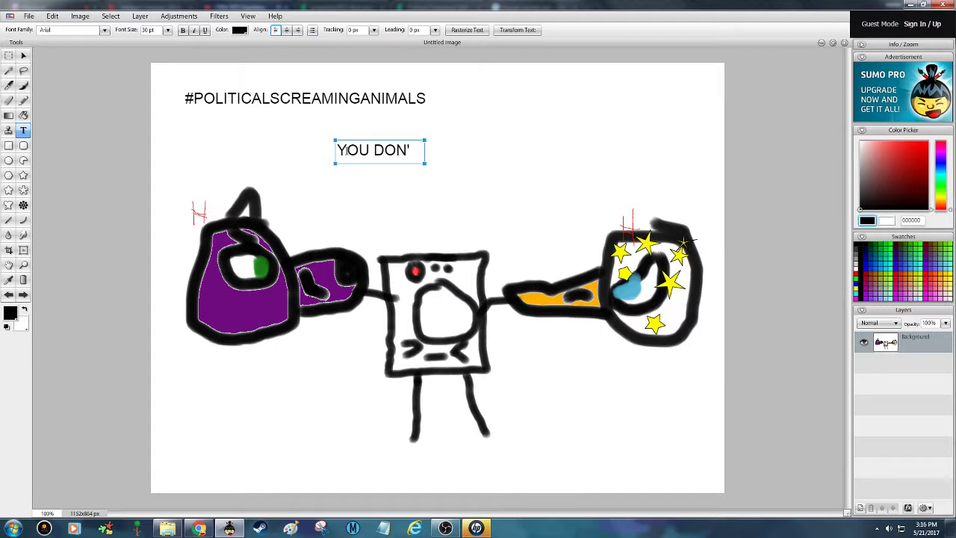
pyautogui.write('T HAVE THE ')
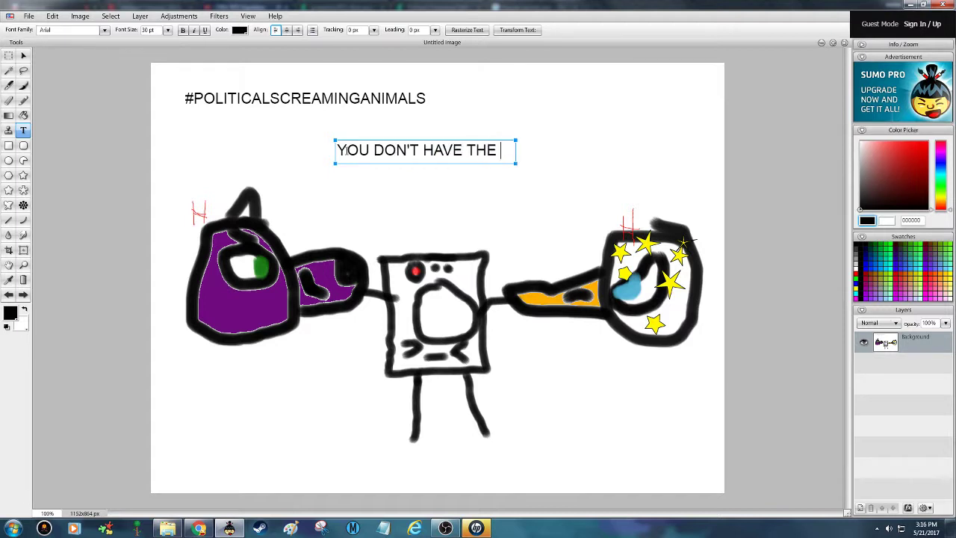
pyautogui.write('VOTES')
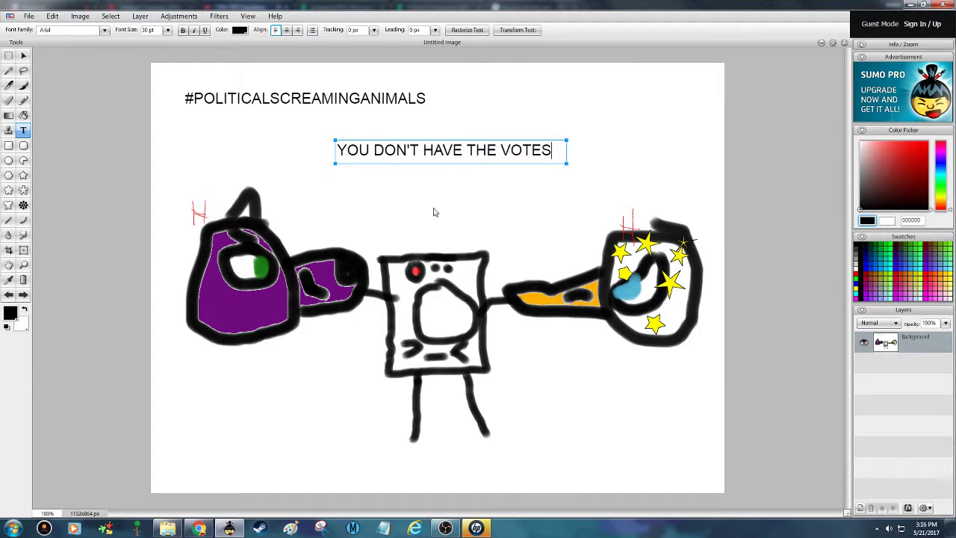
pyautogui.moveTo(453, 130); pyautogui.dragTo(325, 127)
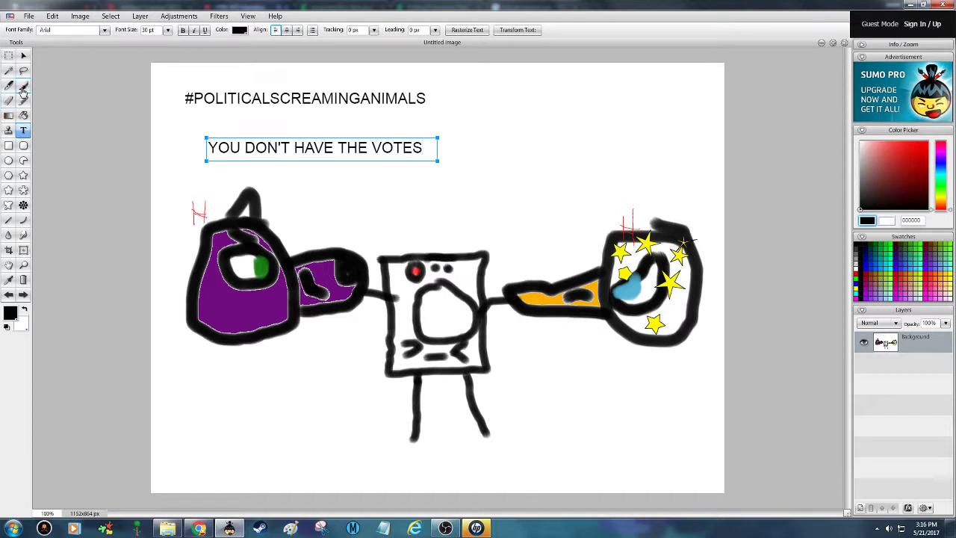
# Draw a black speech bubble around "YOU DON'T HAVE THE VOTES", with a tail pointing down toward the purple muzzle.
pyautogui.click(23, 85)
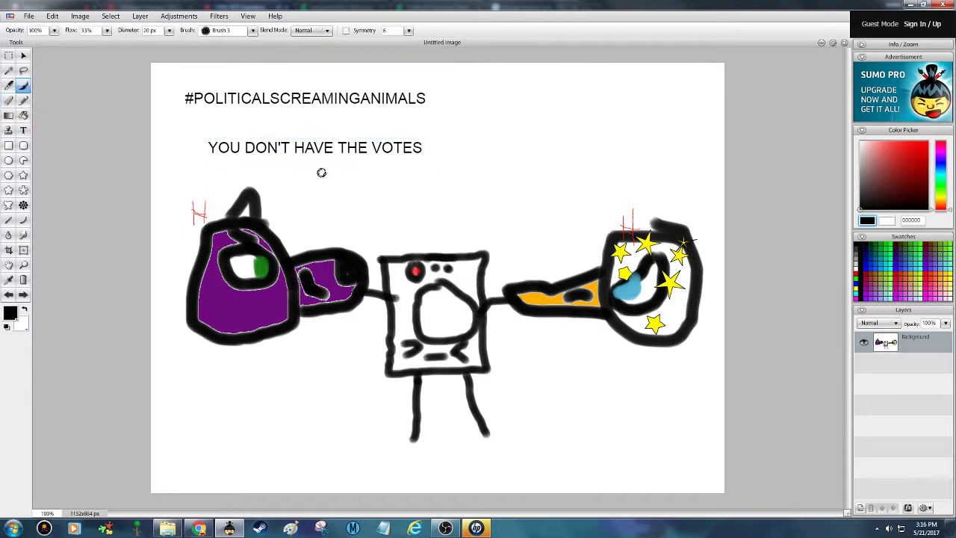
pyautogui.moveTo(322, 170); pyautogui.dragTo(303, 206)
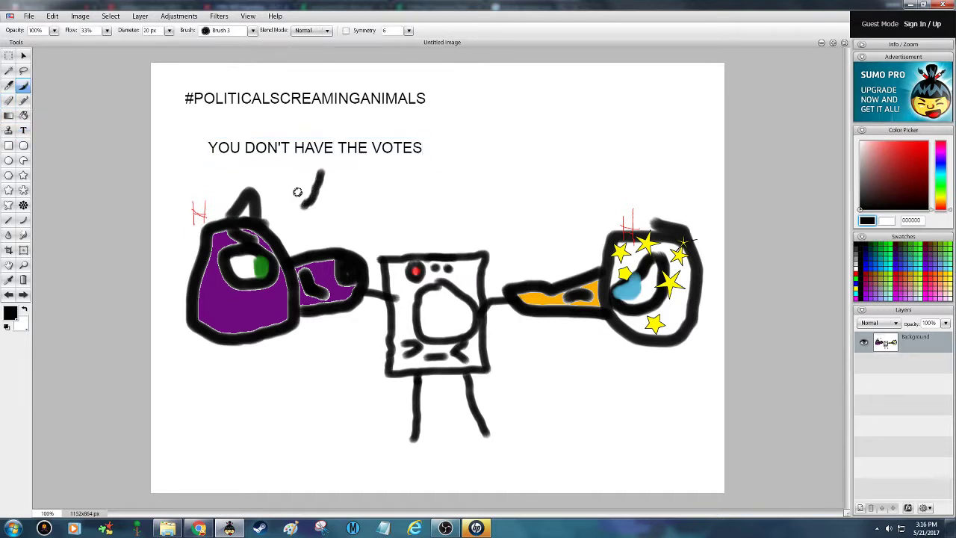
pyautogui.moveTo(321, 174)
pyautogui.mouseDown()
pyautogui.moveTo(187, 165)
pyautogui.moveTo(196, 122)
pyautogui.moveTo(234, 111)
pyautogui.moveTo(357, 117)
pyautogui.moveTo(429, 127)
pyautogui.moveTo(452, 149)
pyautogui.moveTo(329, 175)
pyautogui.moveTo(303, 218)
pyautogui.moveTo(304, 203)
pyautogui.mouseUp()
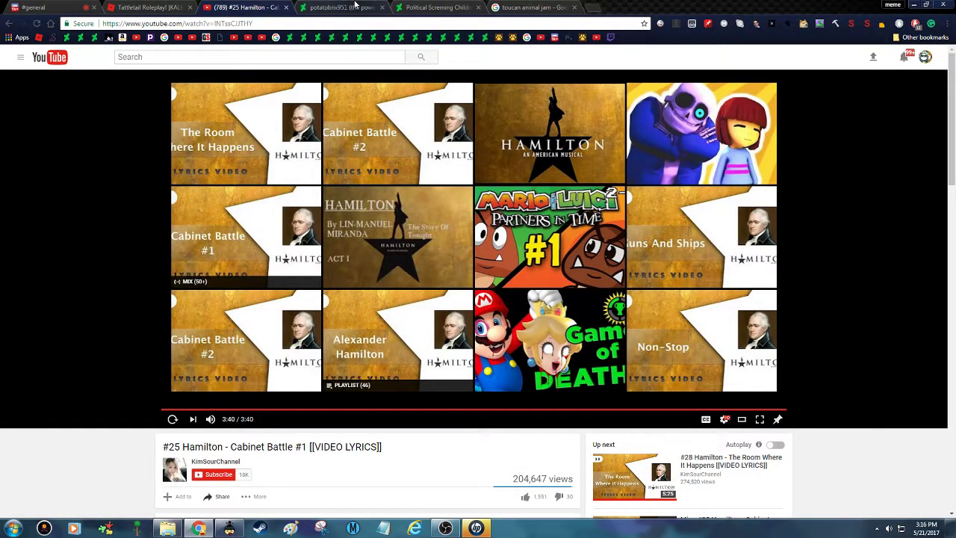
# View the "Political Screming Children" artwork in Chrome, check the OBS window, and return to the drawing in Sumo Paint.
pyautogui.click(356, 6)
pyautogui.click(428, 7)
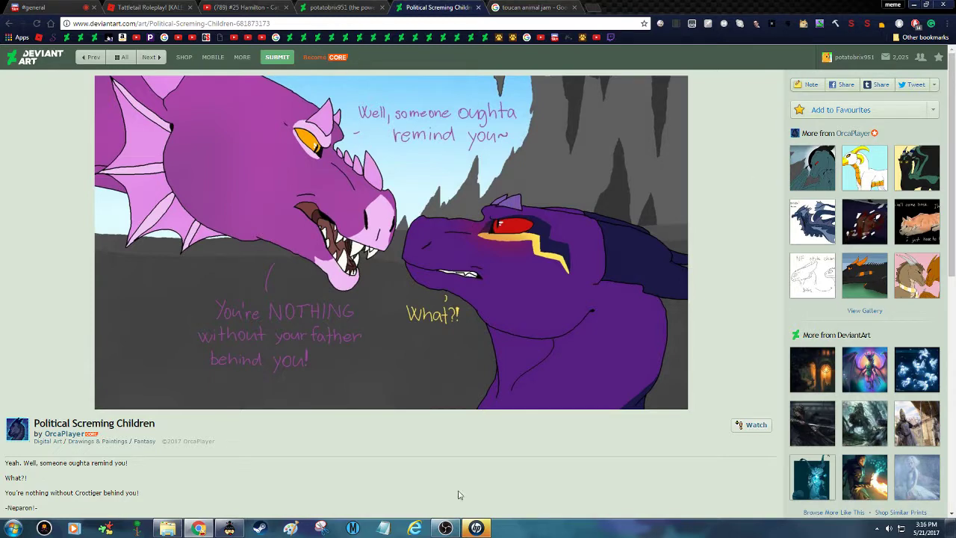
pyautogui.click(446, 527)
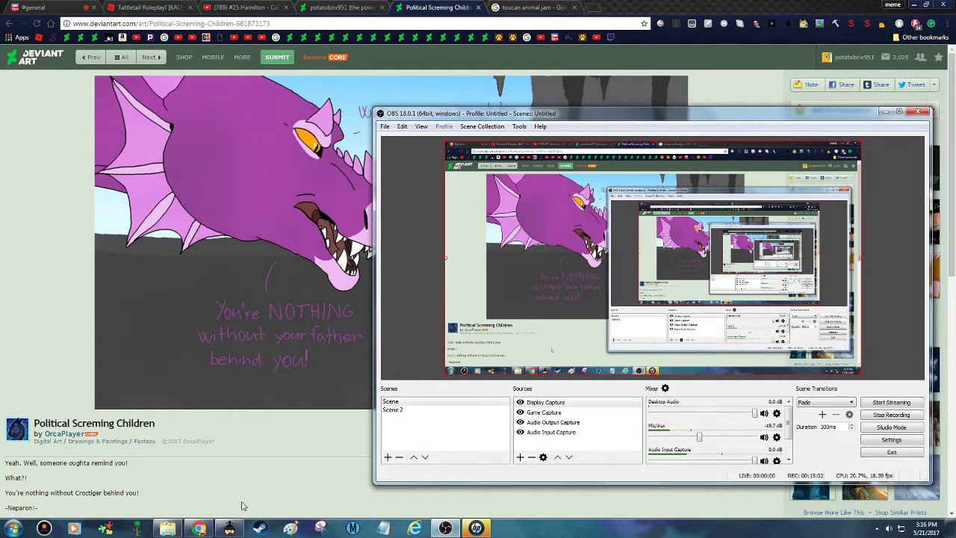
pyautogui.click(230, 527)
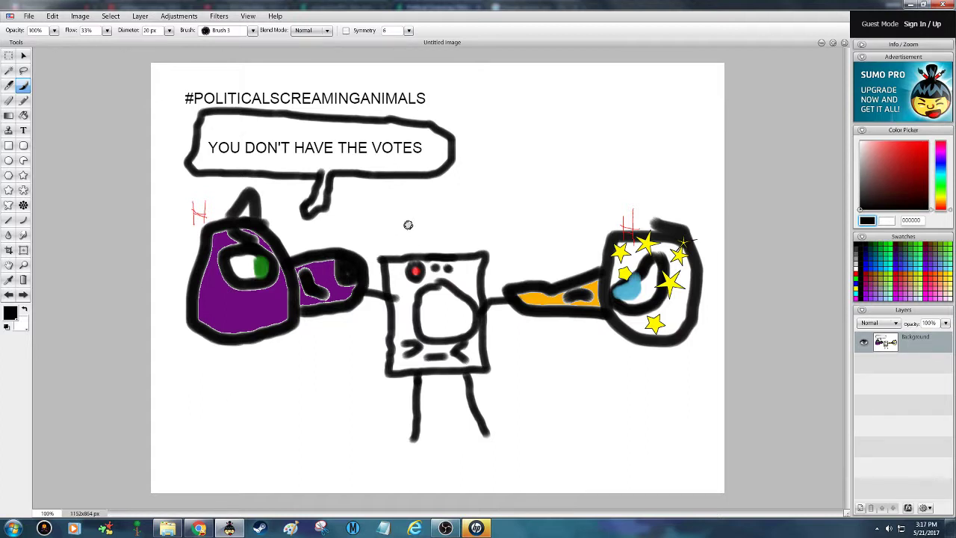
# Draw a smaller black speech bubble pointing down at the box and add the text "stop!!!" inside it.
pyautogui.moveTo(408, 224)
pyautogui.mouseDown()
pyautogui.moveTo(429, 248)
pyautogui.moveTo(457, 215)
pyautogui.moveTo(511, 219)
pyautogui.moveTo(505, 202)
pyautogui.moveTo(471, 190)
pyautogui.moveTo(413, 184)
pyautogui.moveTo(381, 196)
pyautogui.moveTo(382, 223)
pyautogui.moveTo(411, 221)
pyautogui.mouseUp()
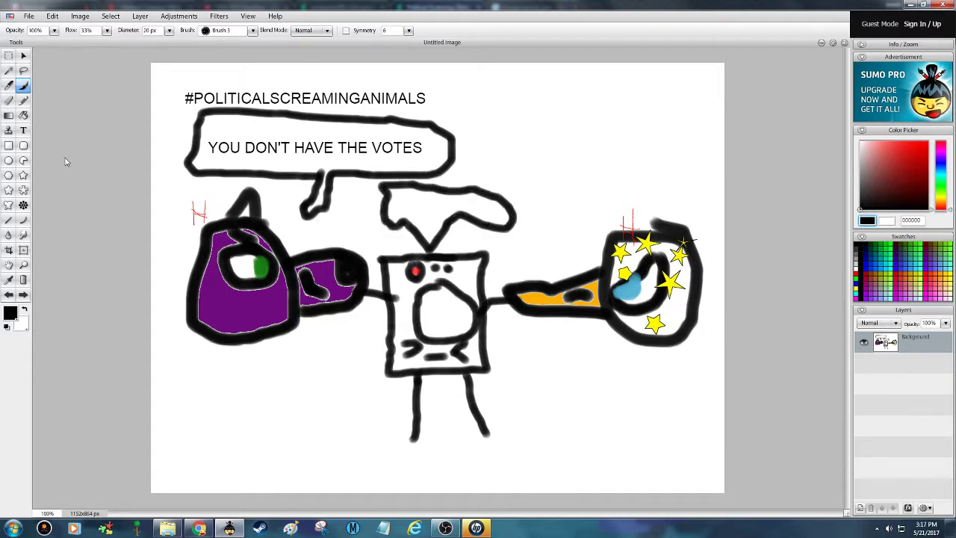
pyautogui.click(23, 131)
pyautogui.click(396, 200)
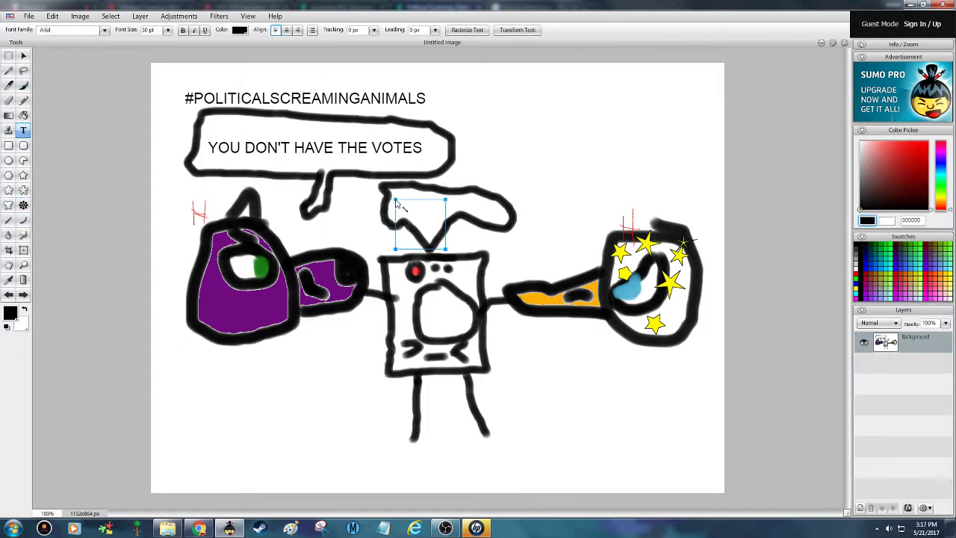
pyautogui.write('stp')
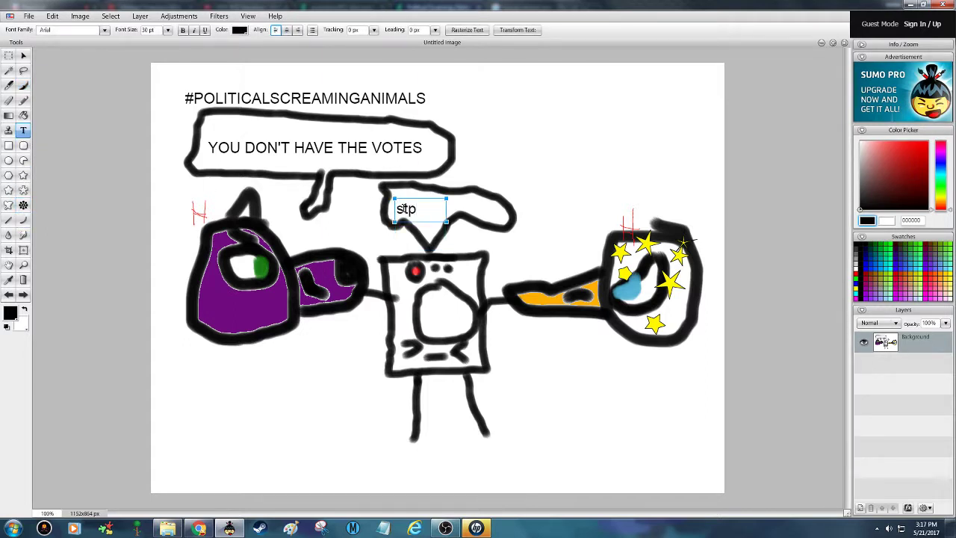
pyautogui.press('BackSpace')
pyautogui.write('op!!!')
pyautogui.click(927, 155)
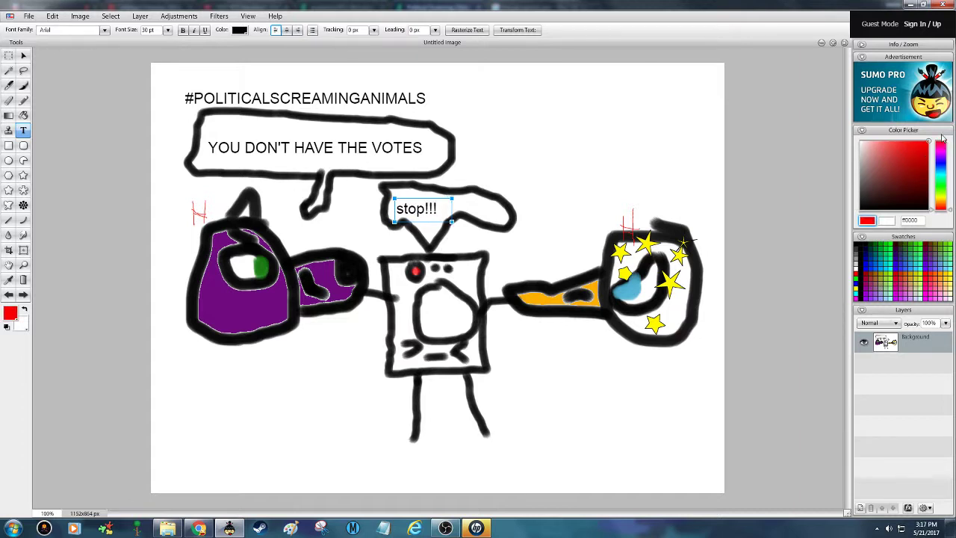
pyautogui.click(863, 196)
pyautogui.click(860, 209)
# Recolour the "stop!!!" text pure red (255, 0, 0) and nudge it slightly within its speech bubble.
pyautogui.moveTo(439, 208); pyautogui.dragTo(395, 209)
pyautogui.click(239, 30)
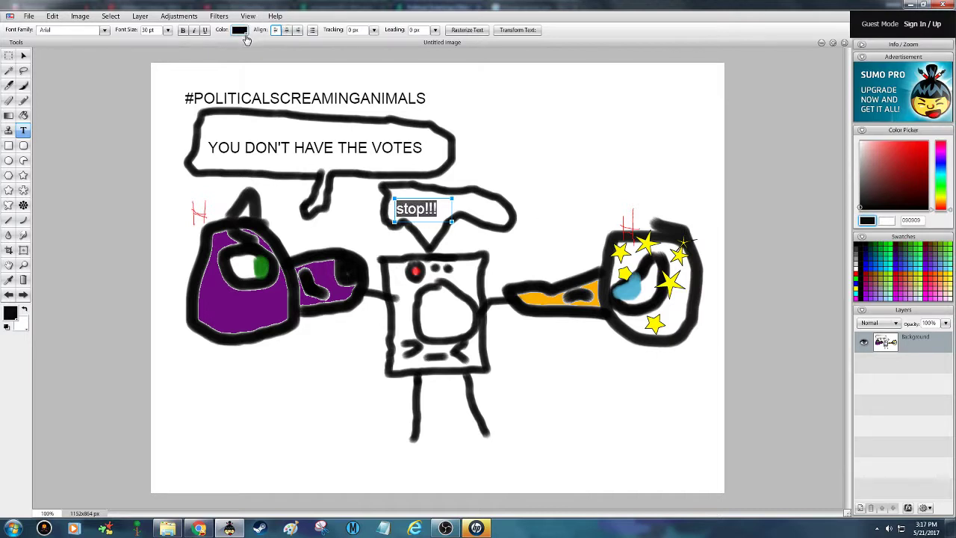
pyautogui.click(353, 46)
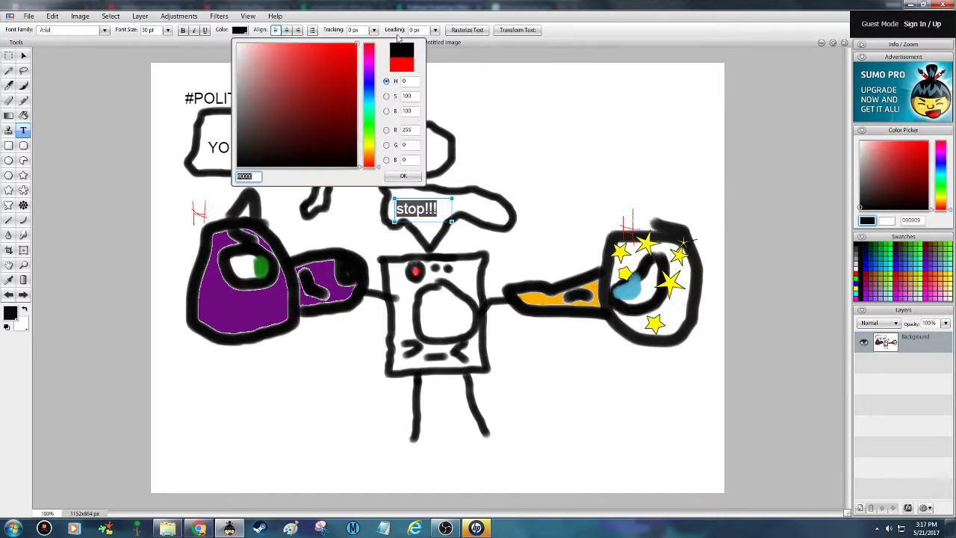
pyautogui.click(403, 177)
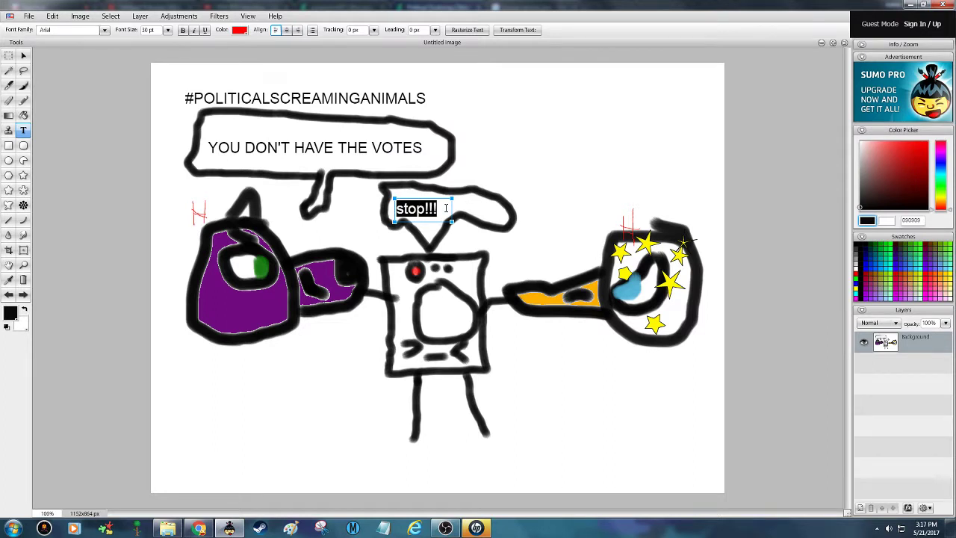
pyautogui.click(444, 209)
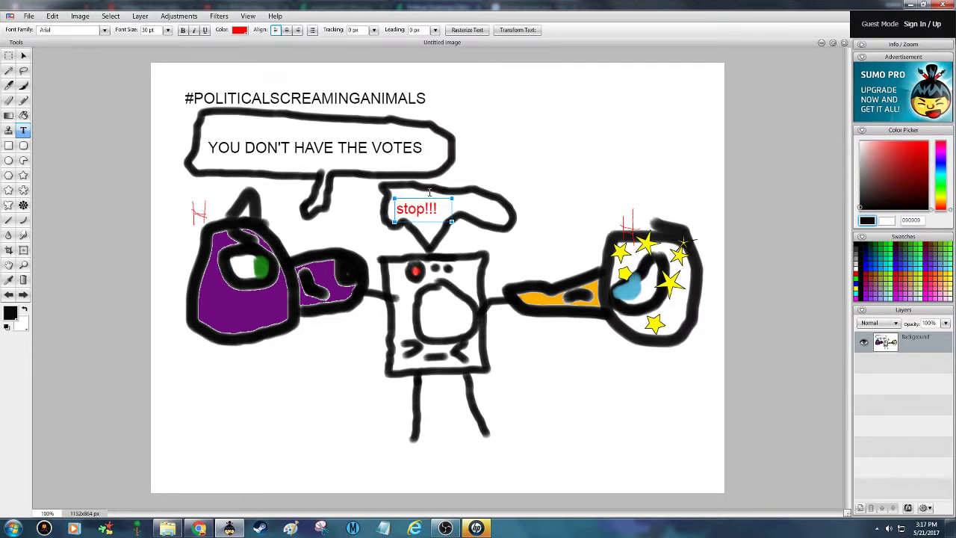
pyautogui.moveTo(429, 192); pyautogui.dragTo(431, 191)
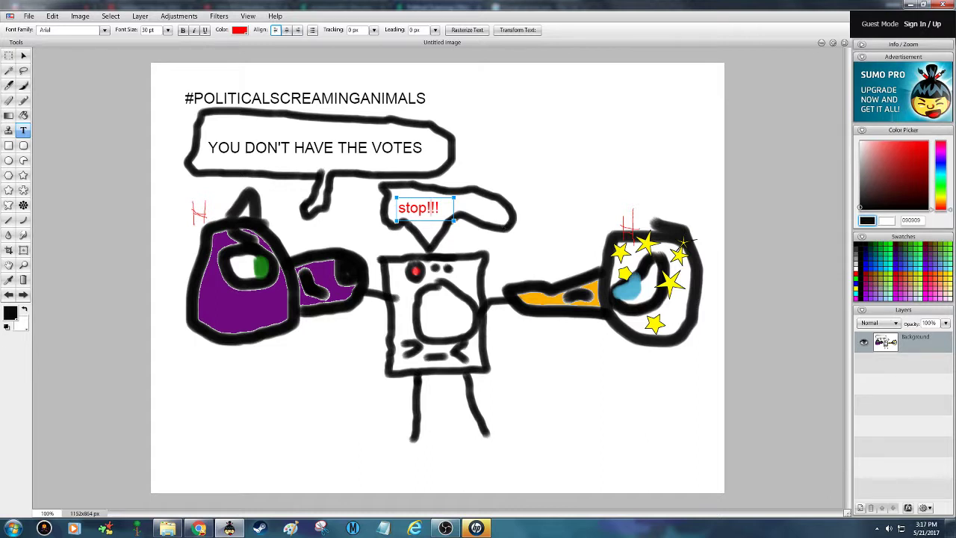
# Switch to Chrome and read the description and comments of the "Political Screming Children" artwork on DeviantArt.
pyautogui.rightClick(200, 529)
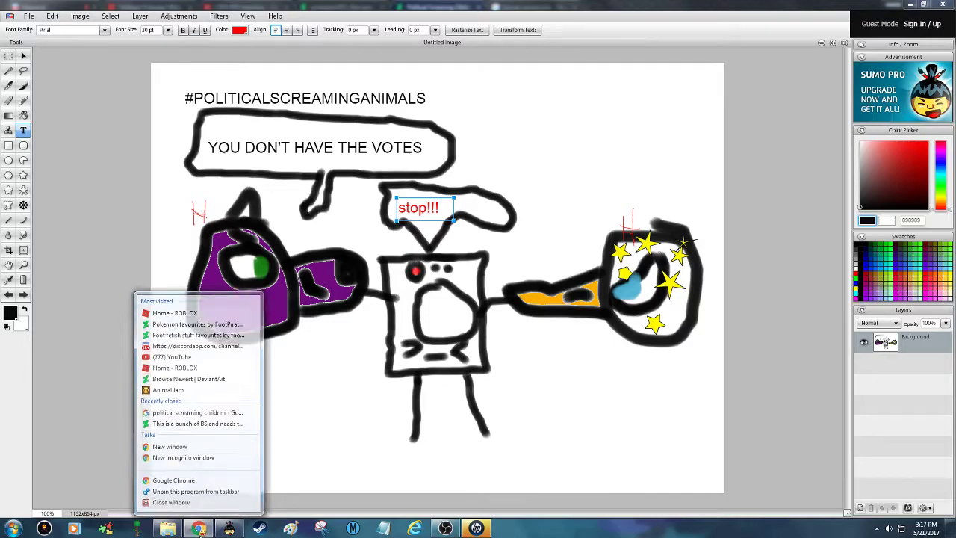
pyautogui.click(202, 532)
pyautogui.click(201, 528)
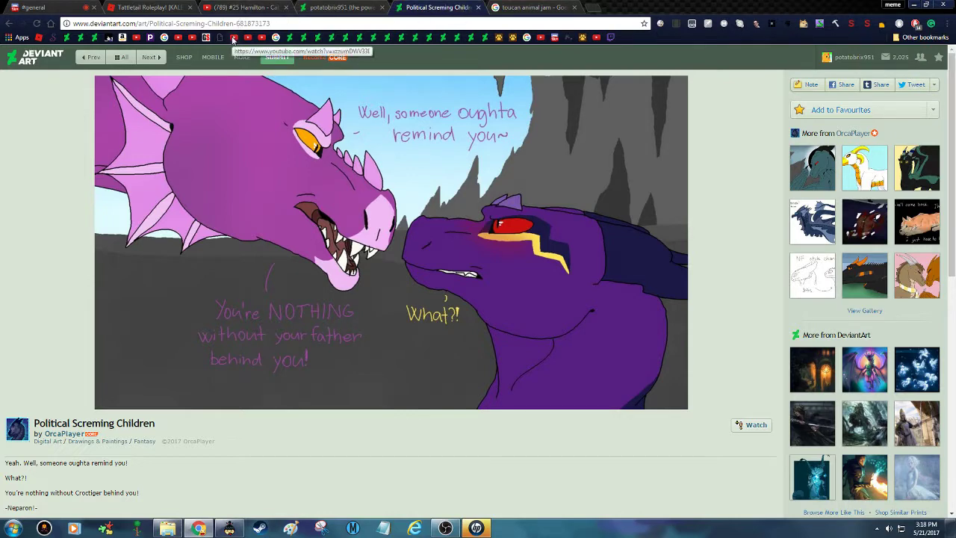
pyautogui.scroll(-2, 207, 80)
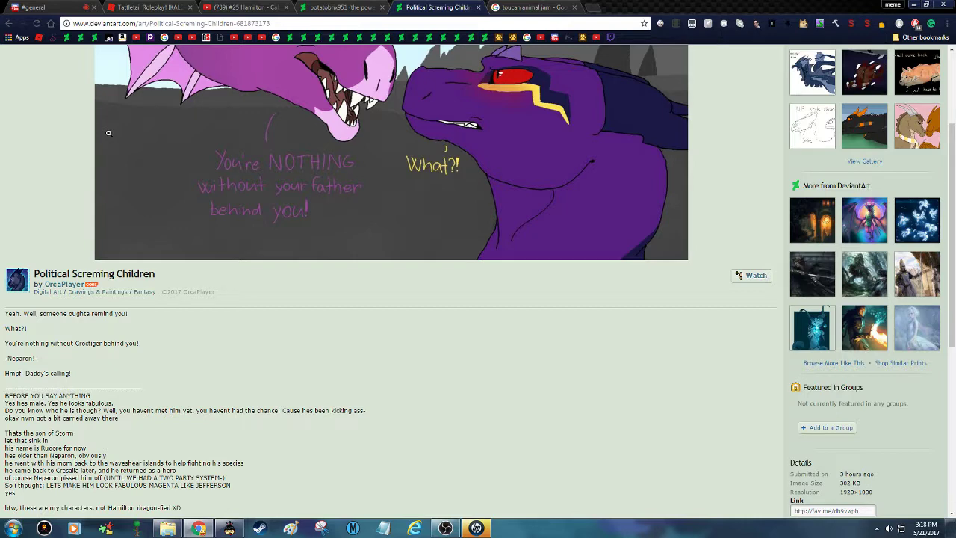
pyautogui.scroll(1, 117, 126)
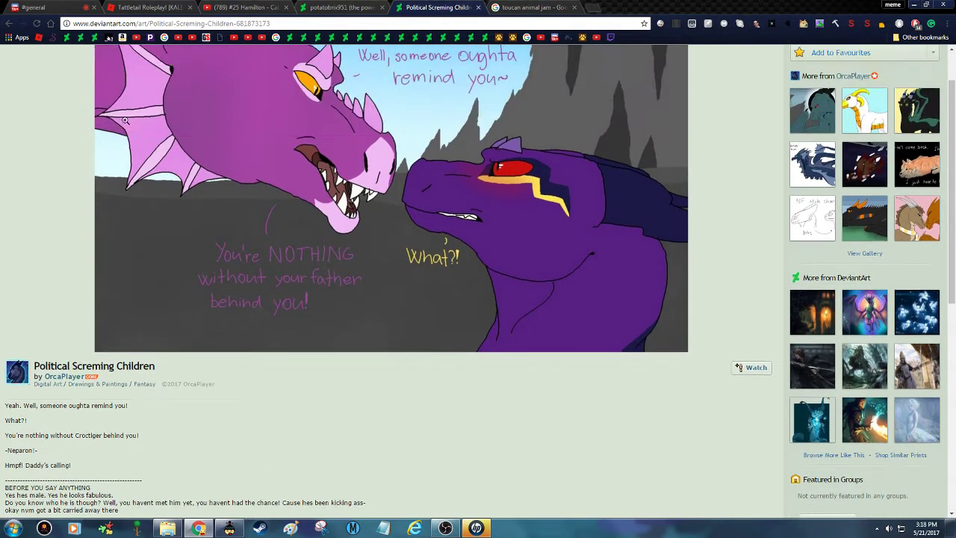
pyautogui.scroll(-4, 113, 205)
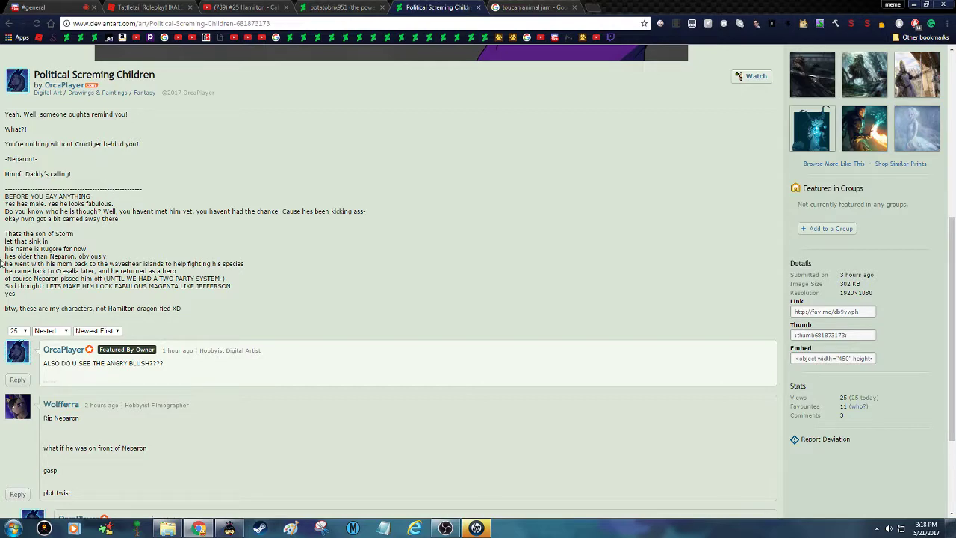
# Start a reply to the featured comment with "this inspired me to do a cabinet battle art for my hamilton AU called jammerton.".
pyautogui.scroll(-1, 6, 276)
pyautogui.scroll(-1, 8, 287)
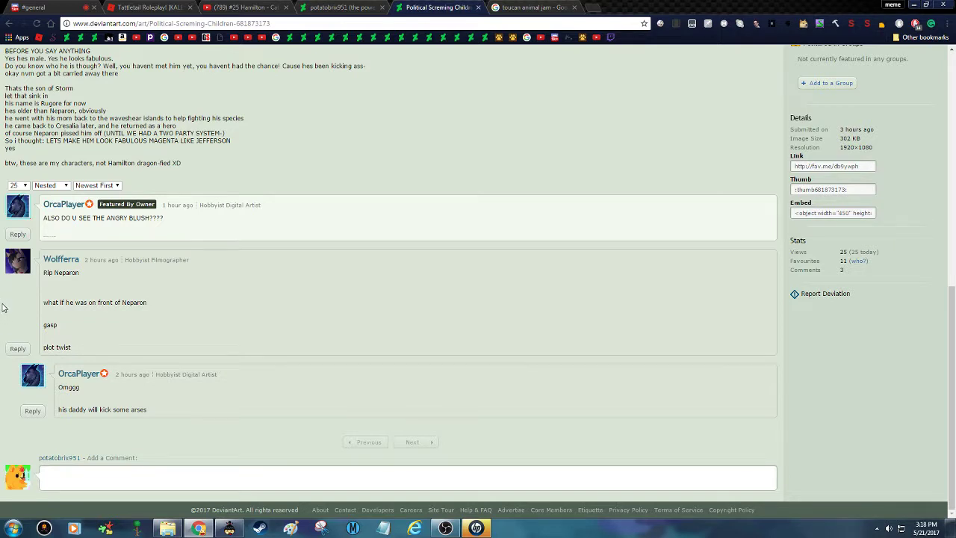
pyautogui.click(18, 234)
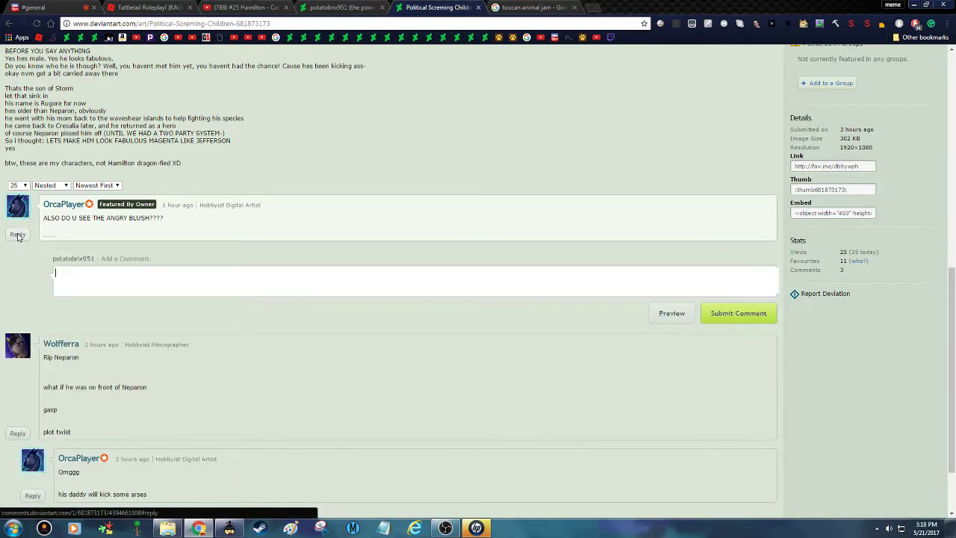
pyautogui.write('this insp')
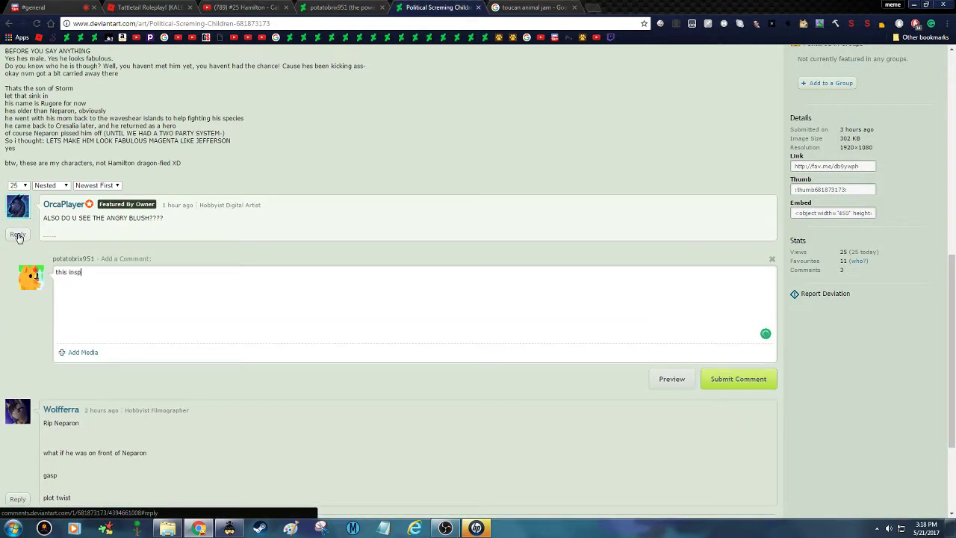
pyautogui.write('ired me to do a cabinet battle art')
pyautogui.write('for my hamilto')
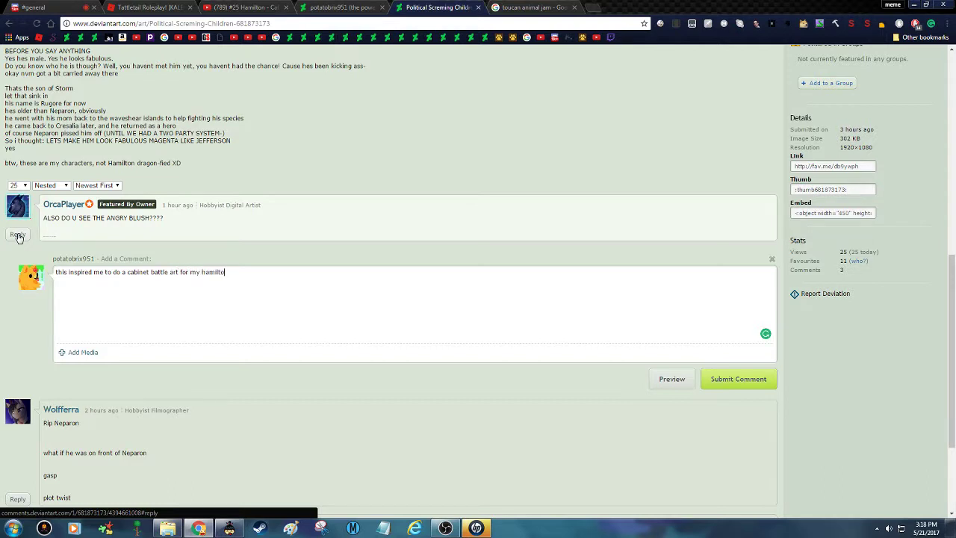
pyautogui.write('n AU called jammerton.  its pret')
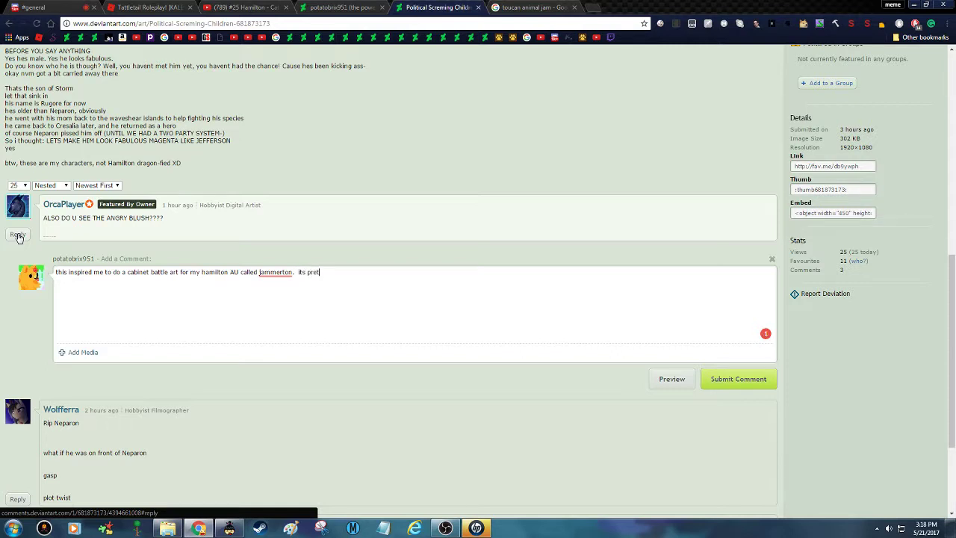
# Continue the reply with "its pretty much animal jam hamilton, with a few major changes (like stuff that wasn't historically correct in hamilton is fixed in my AU).".
pyautogui.write('ty much animal jam hamilton, with')
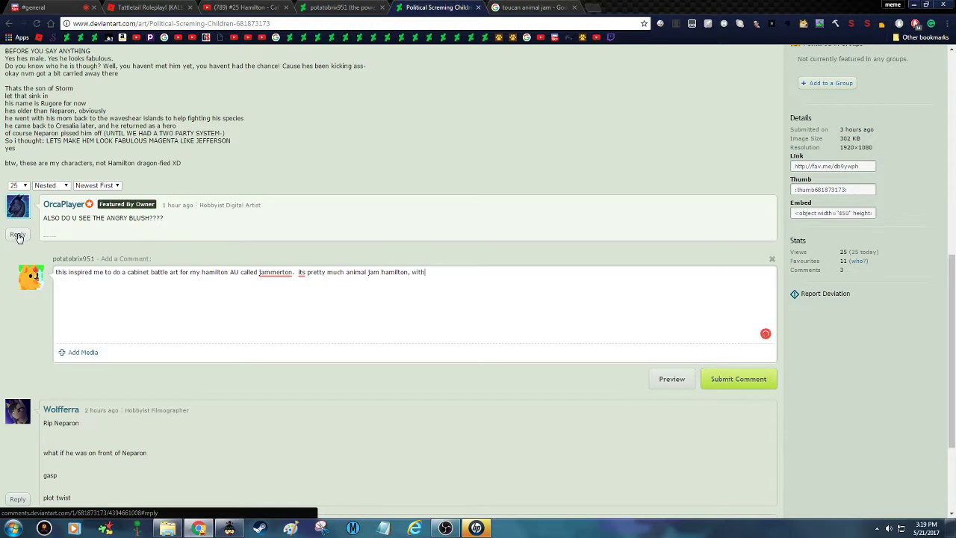
pyautogui.write(' a few major changes (like')
pyautogui.write("stuff that wasn't")
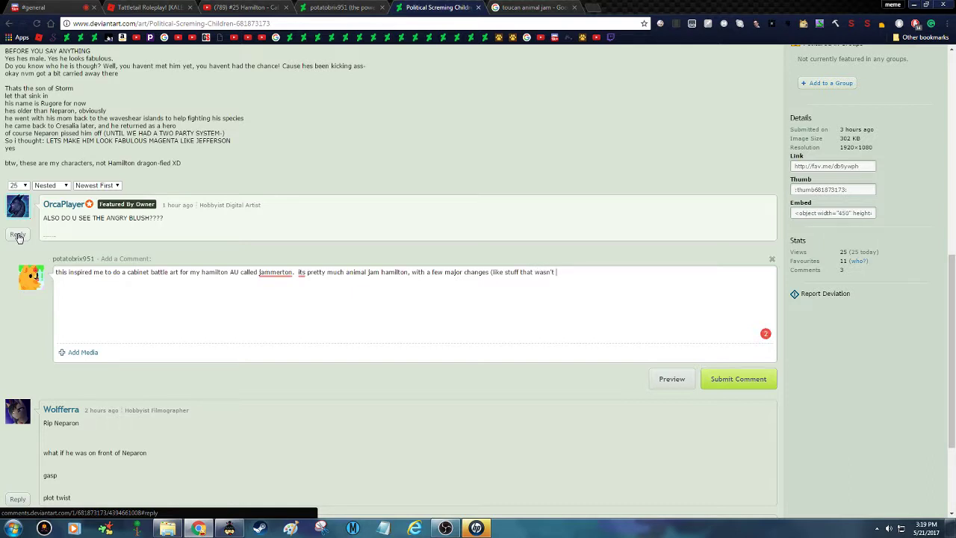
pyautogui.write(' historically correct in hamilton is fixed in my ')
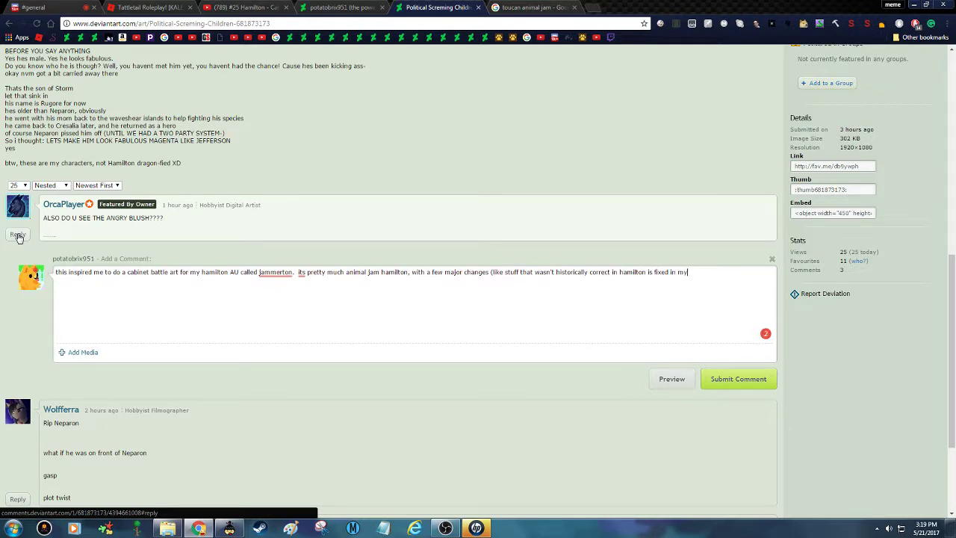
pyautogui.write('AU)')
pyautogui.scroll(-3, 19, 237)
pyautogui.scroll(2, 18, 249)
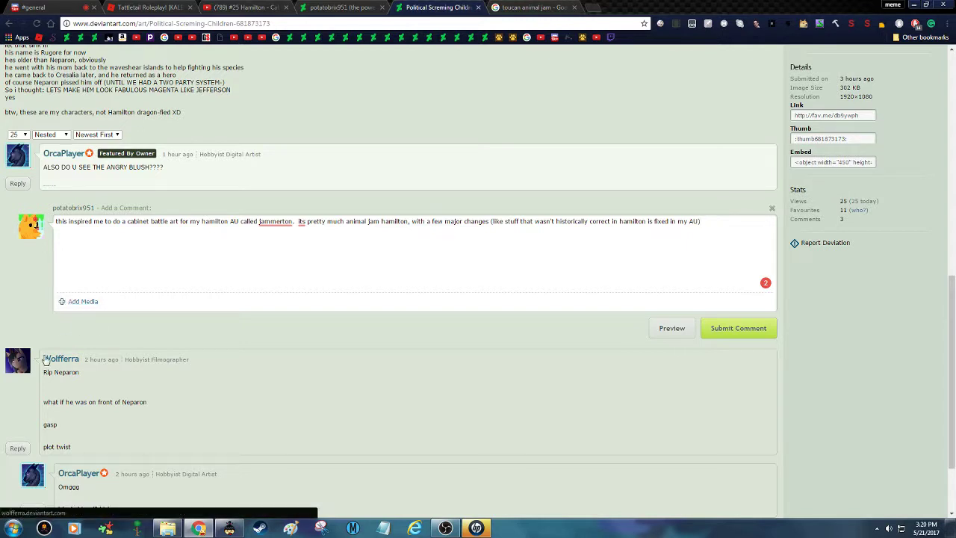
pyautogui.write('.')
# Add the line "im doing cabinet battle #1 btu im gonna do cabinet battle #2 later" to the reply and submit it.
pyautogui.press('Return')
pyautogui.write('im doing cabinet battle #1 btu im gon')
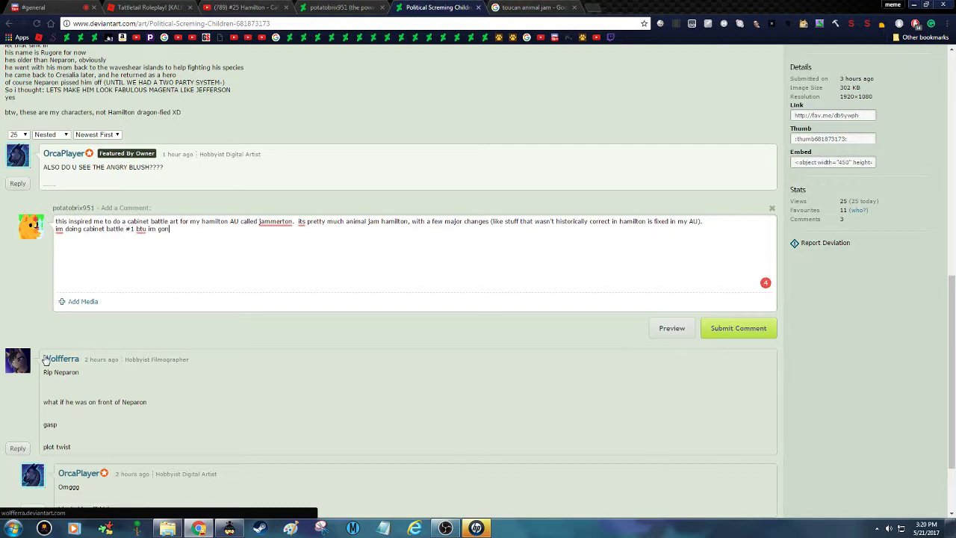
pyautogui.write('na do cabinet battle #2 later')
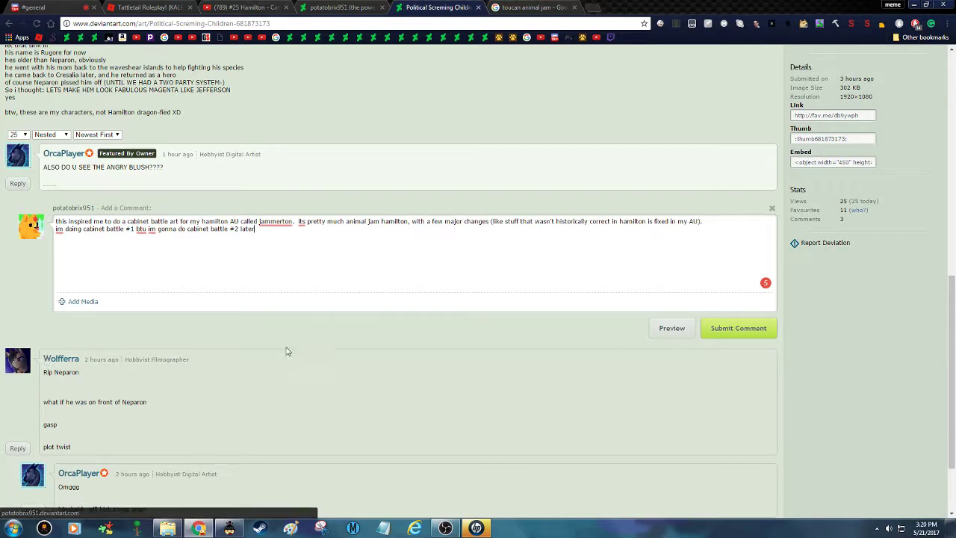
pyautogui.click(719, 330)
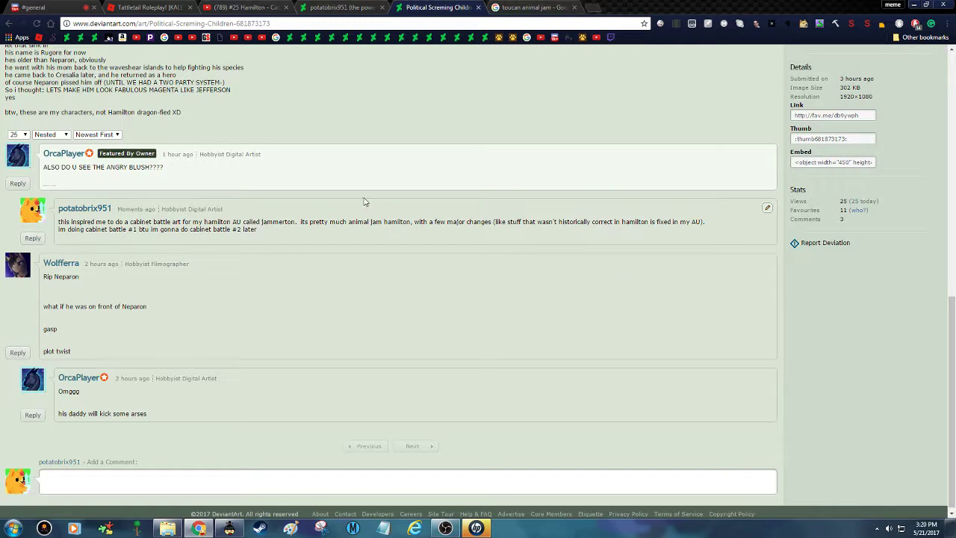
# Post a status update on the DeviantArt profile page with the copied YouTube video embedded and the text "new vid".
pyautogui.click(340, 6)
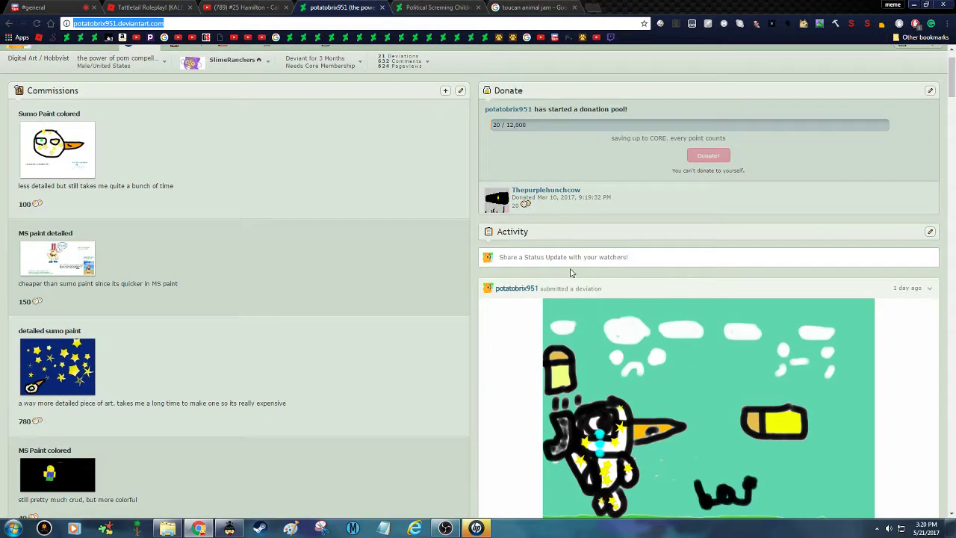
pyautogui.scroll(-1, 572, 273)
pyautogui.click(567, 262)
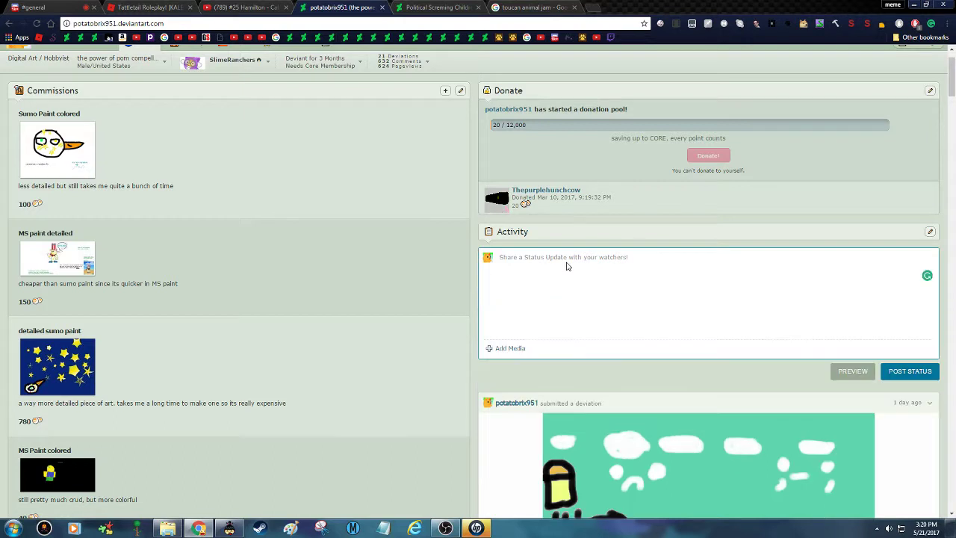
pyautogui.hotkey('ctrl', 'v')
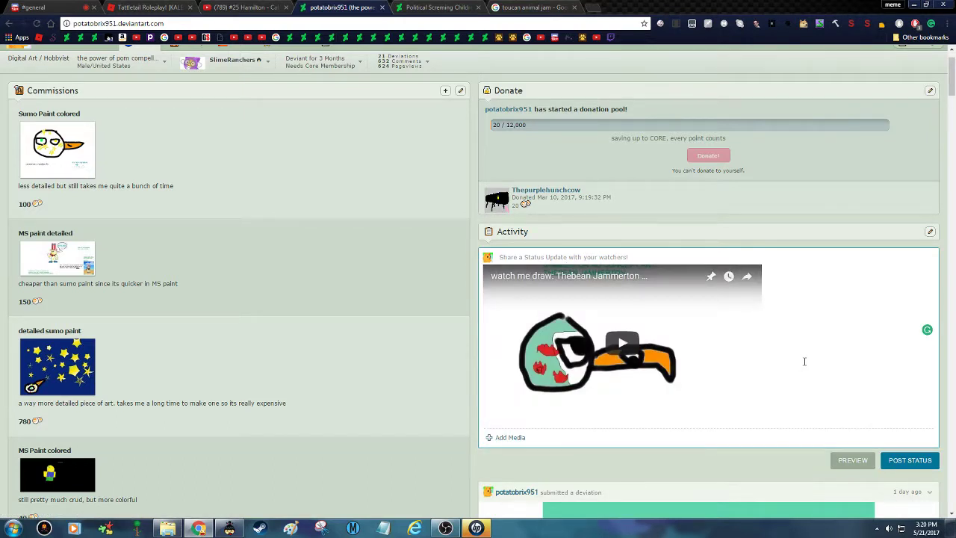
pyautogui.write('ner')
pyautogui.press('BackSpace')
pyautogui.press('BackSpace')
pyautogui.write('w vid')
pyautogui.click(909, 461)
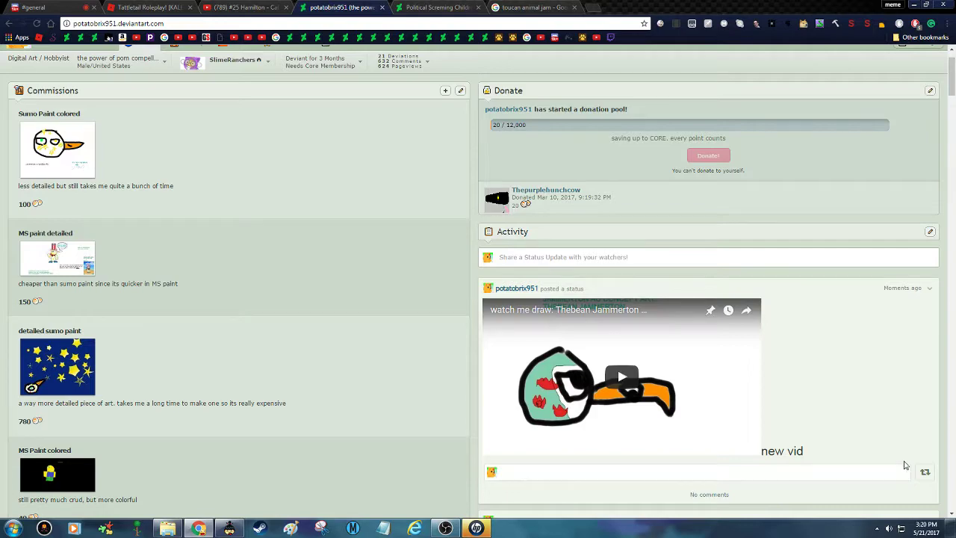
# Browse the profile's activity feed and view the "Tails Doll's Gem/Chaos Emerald Colors" artwork with its description and comments.
pyautogui.scroll(-5, 618, 437)
pyautogui.scroll(-10, 617, 437)
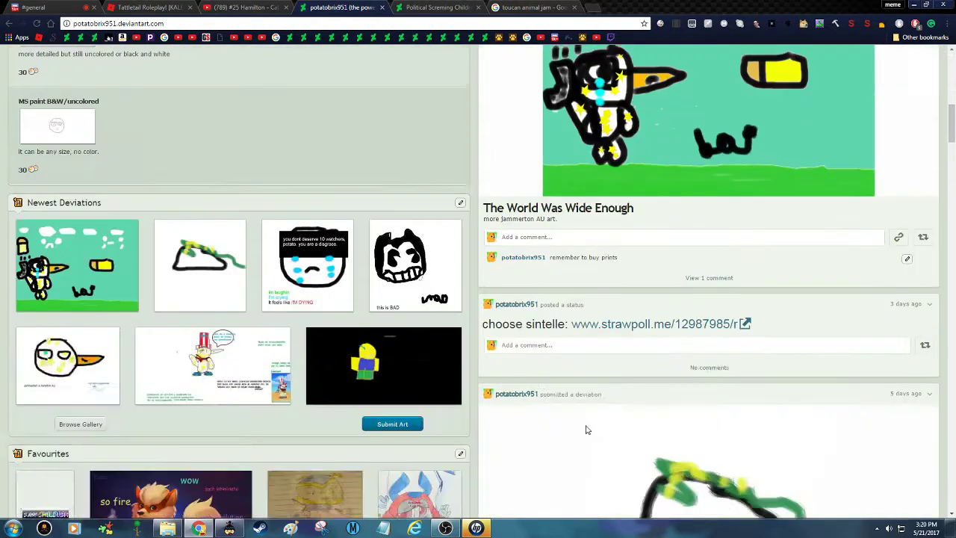
pyautogui.scroll(-12, 575, 418)
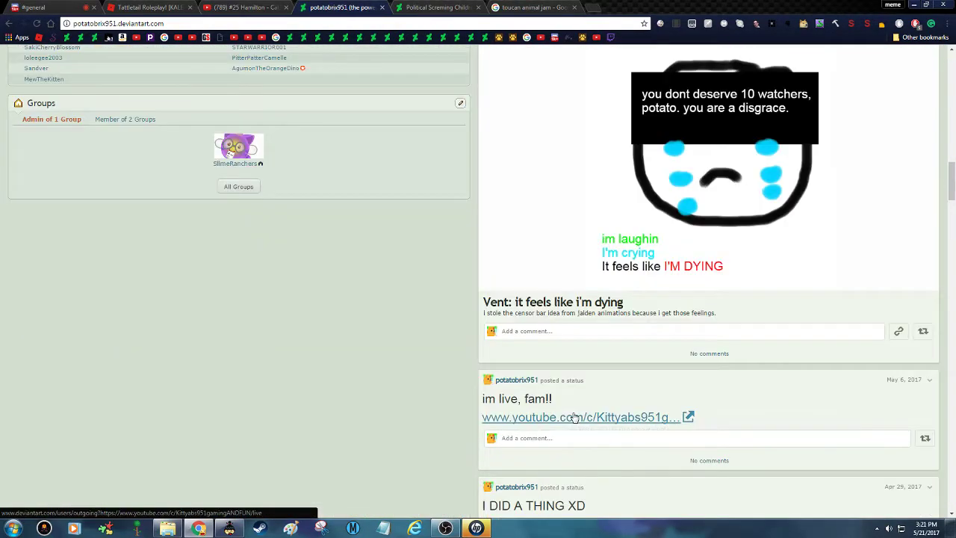
pyautogui.scroll(-1, 567, 416)
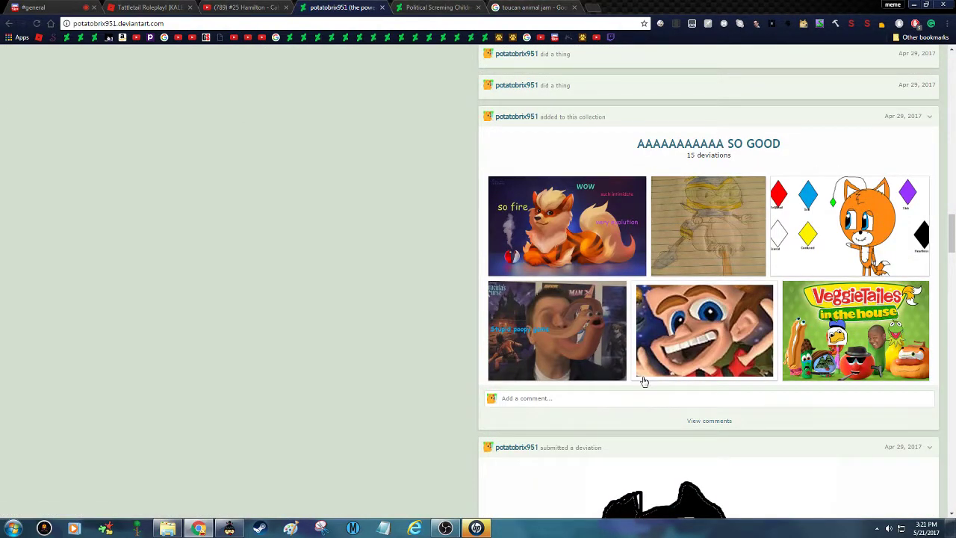
pyautogui.click(885, 252)
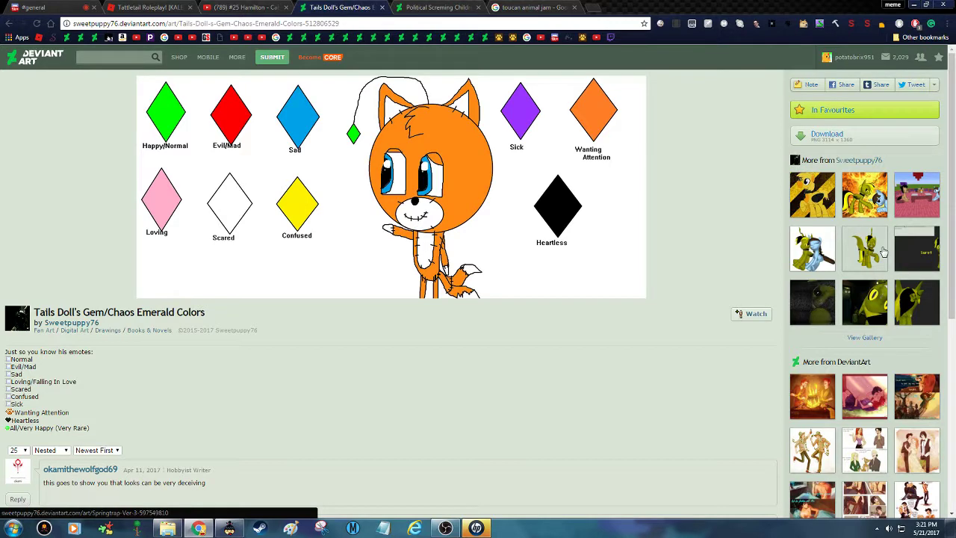
pyautogui.scroll(-2, 757, 257)
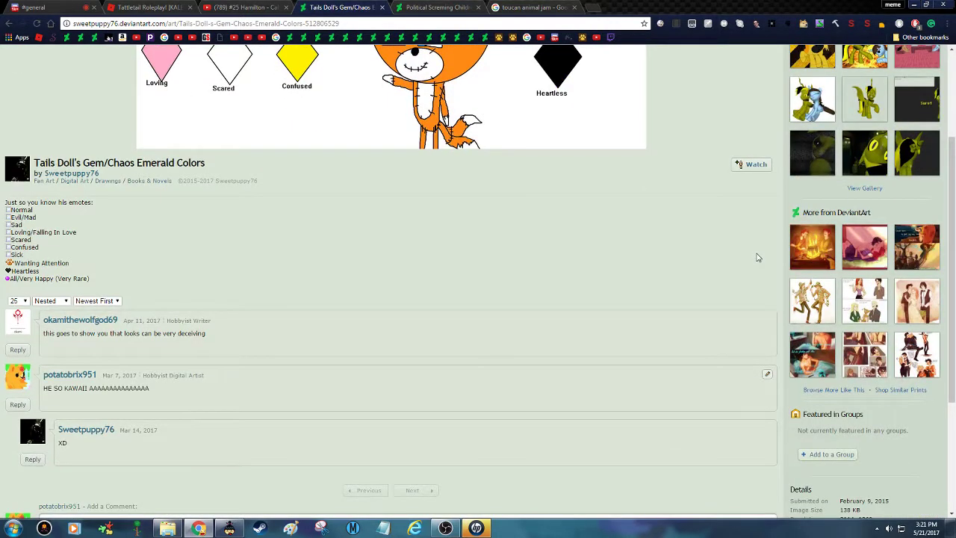
pyautogui.scroll(2, 757, 257)
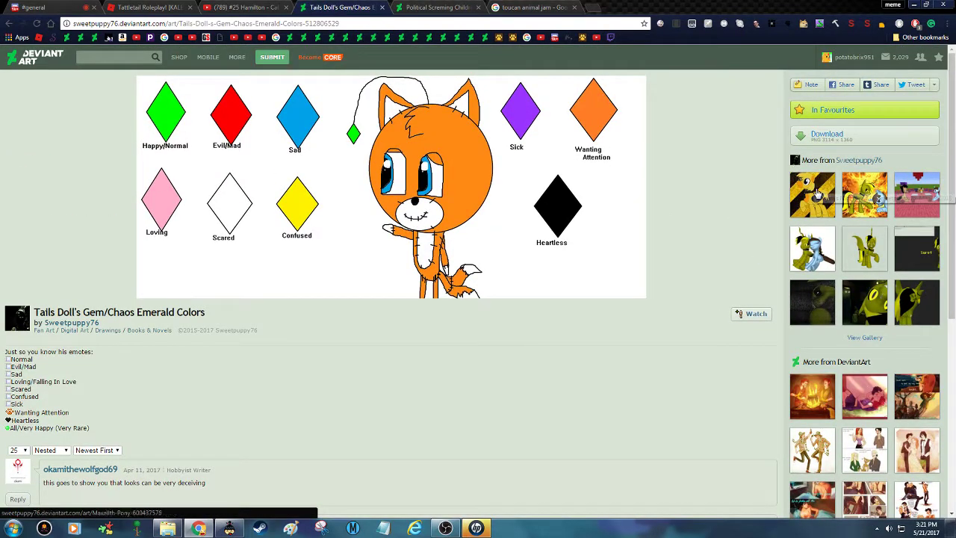
pyautogui.scroll(-1, 794, 312)
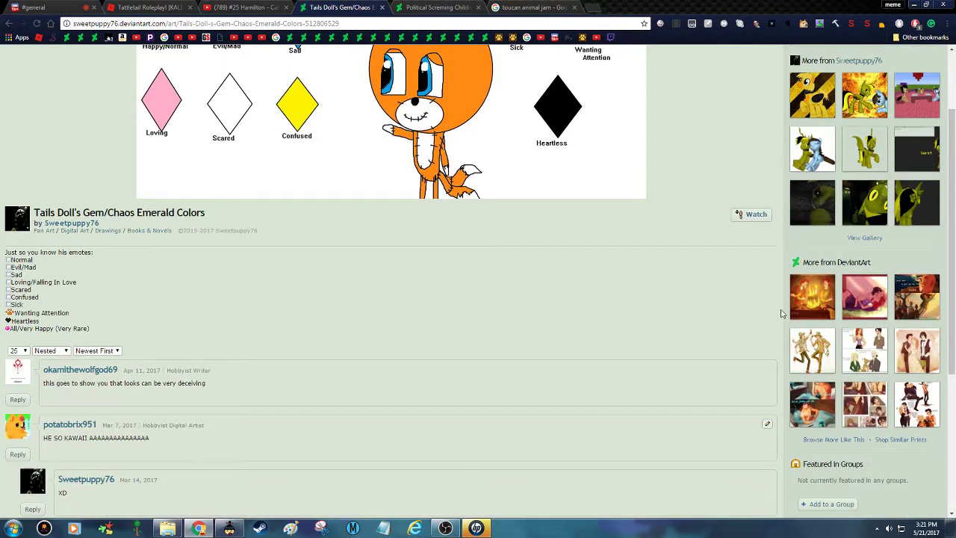
# Return to the profile page and read through its older activity, including the April 8 journal entry.
pyautogui.click(24, 23)
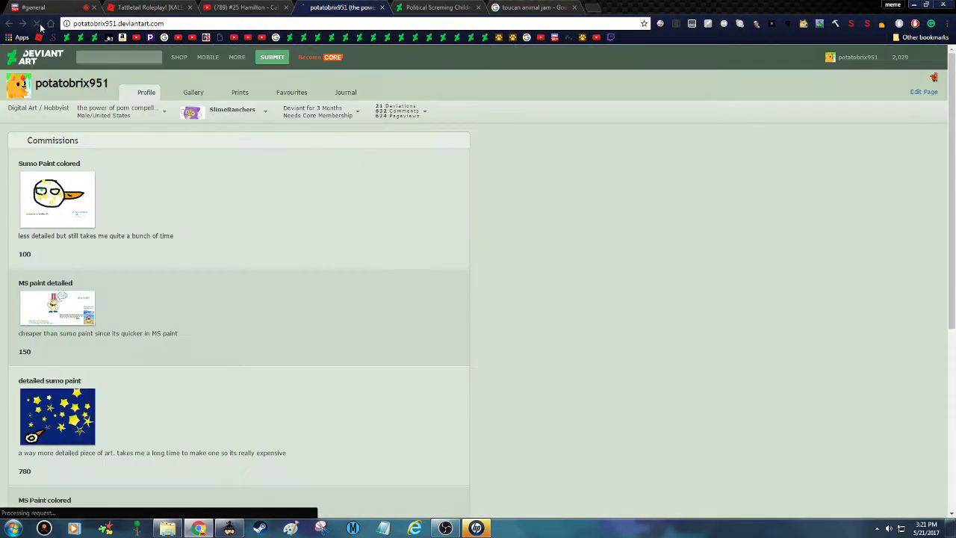
pyautogui.scroll(-15, 275, 68)
pyautogui.scroll(-3, 347, 176)
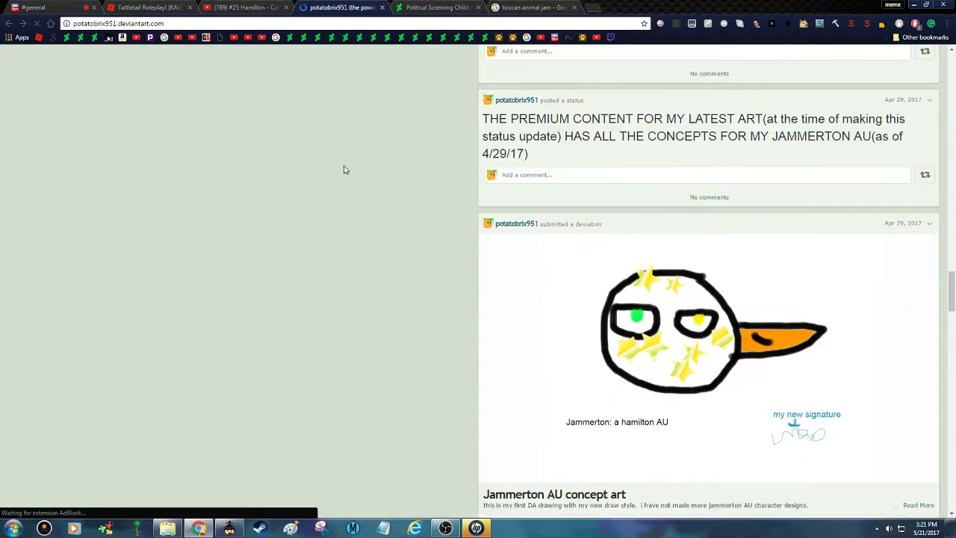
pyautogui.scroll(-1, 341, 158)
pyautogui.scroll(-6, 339, 157)
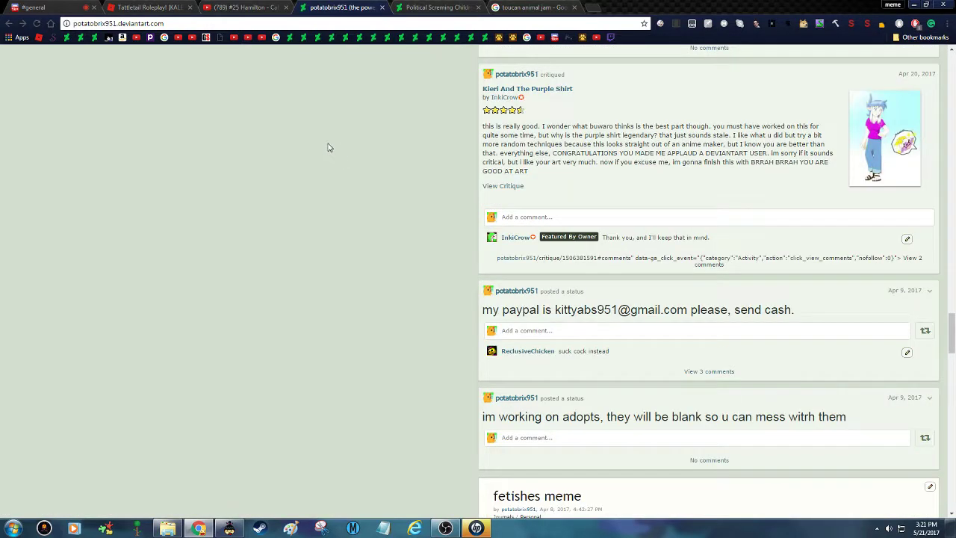
pyautogui.scroll(-5, 328, 147)
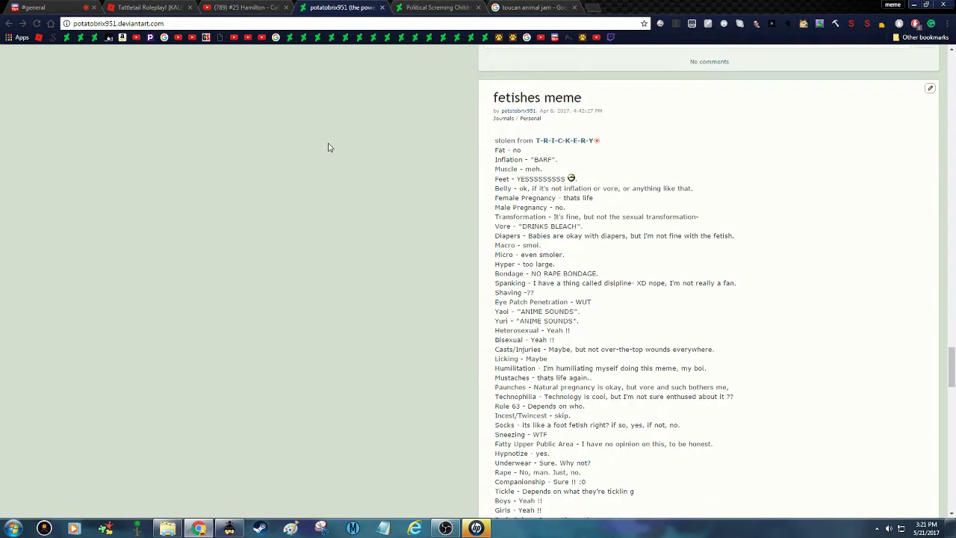
pyautogui.scroll(-5, 328, 147)
pyautogui.scroll(2, 335, 149)
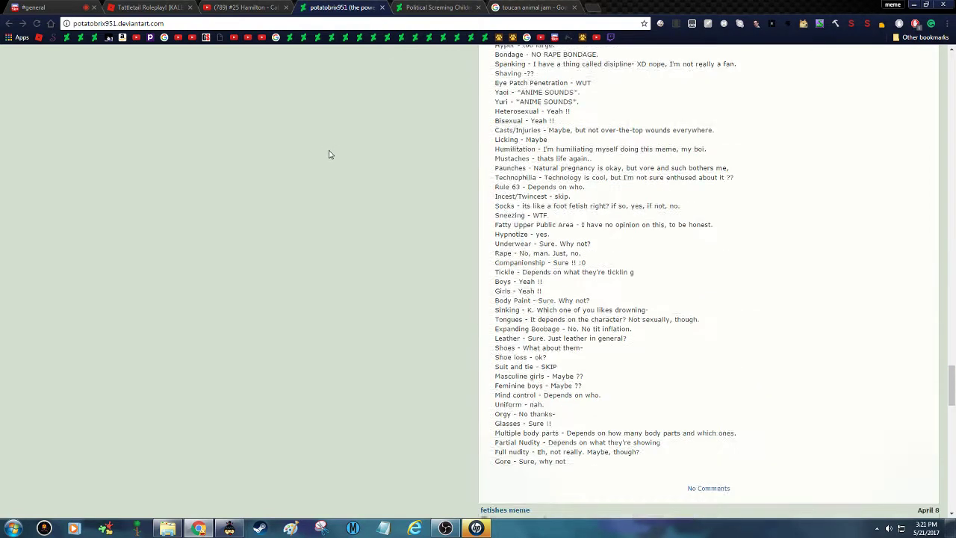
pyautogui.scroll(3, 328, 155)
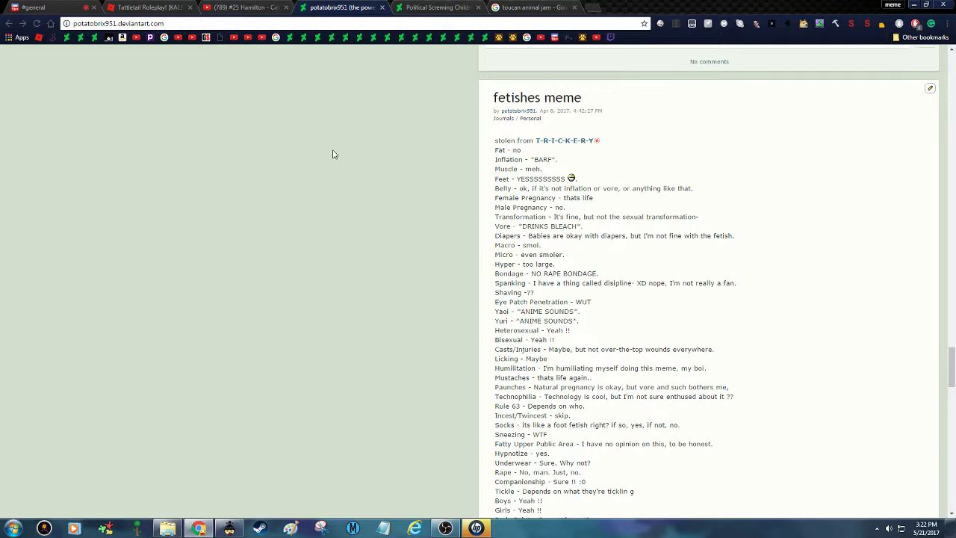
pyautogui.scroll(-3, 363, 273)
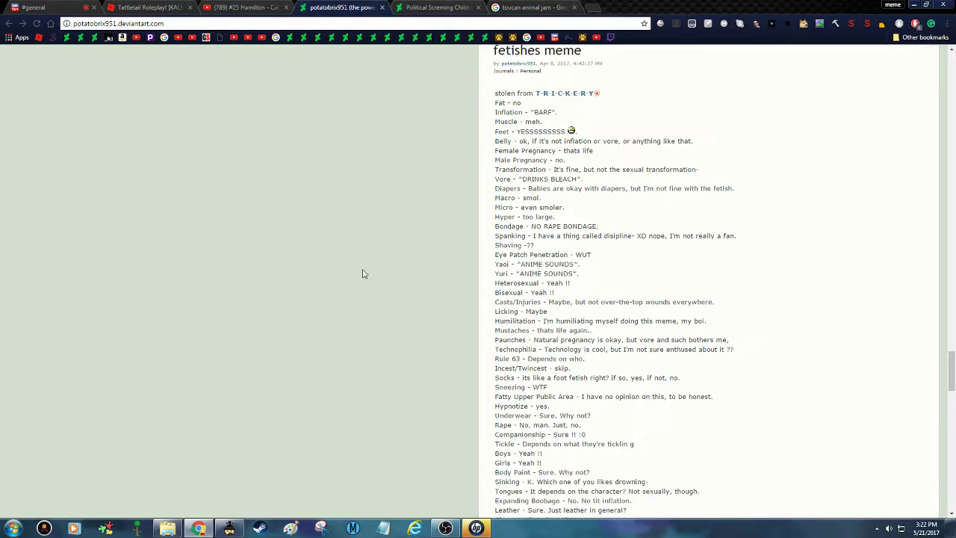
# Look back through the profile's activity feed from the April 8 journal up to the recent posts.
pyautogui.scroll(5, 359, 201)
pyautogui.scroll(20, 271, 269)
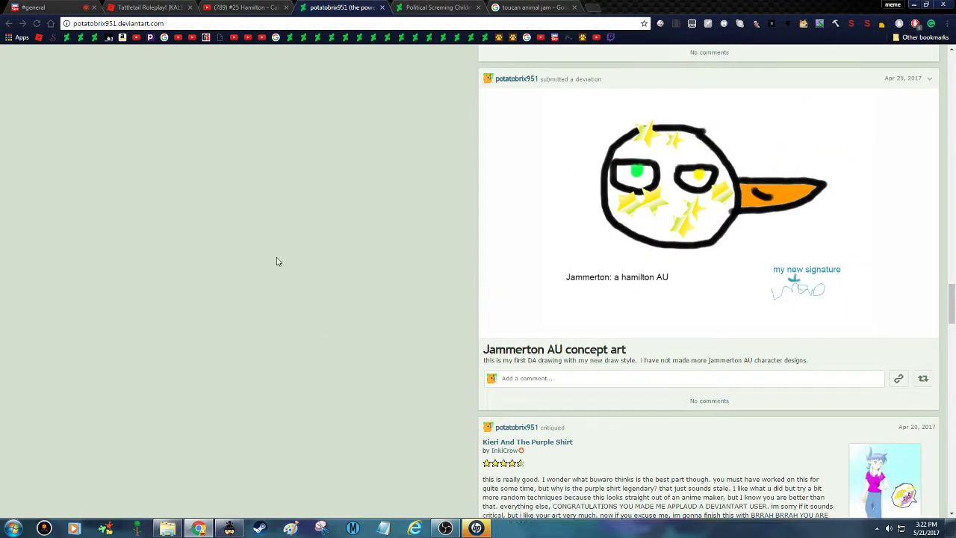
pyautogui.scroll(15, 288, 233)
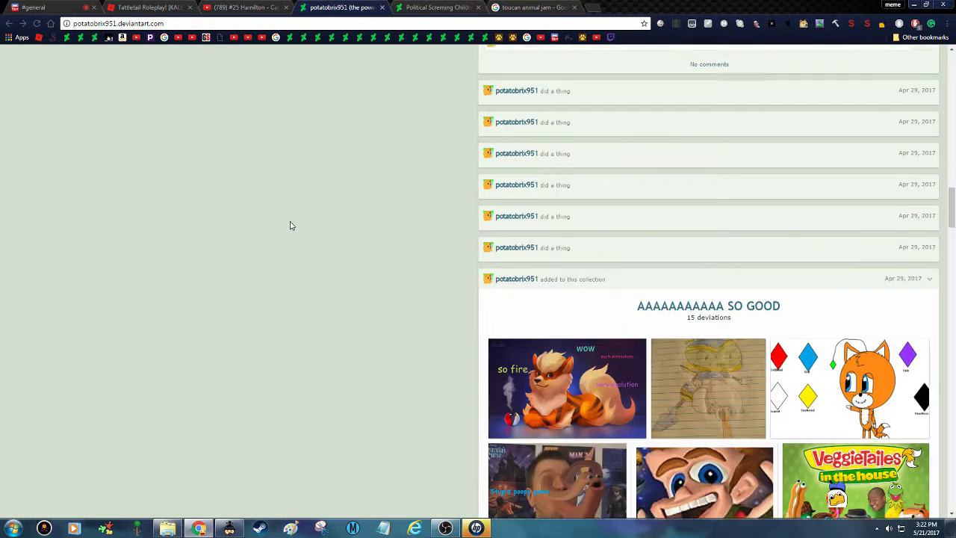
pyautogui.scroll(2, 483, 98)
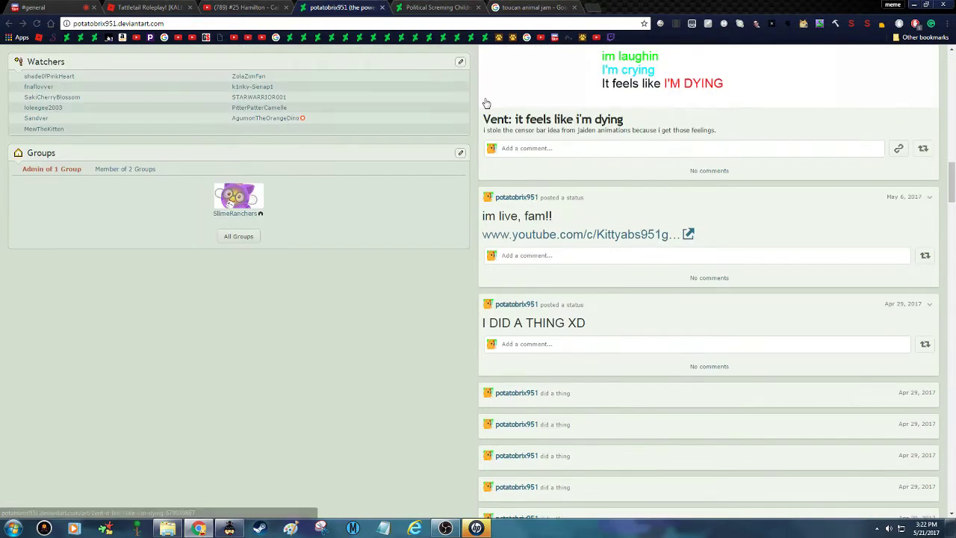
pyautogui.scroll(5, 523, 87)
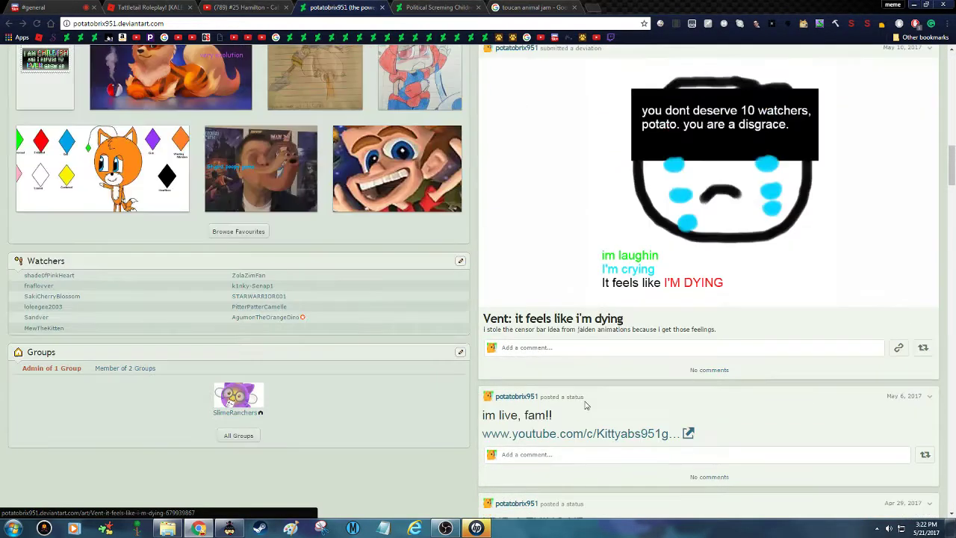
pyautogui.scroll(15, 605, 286)
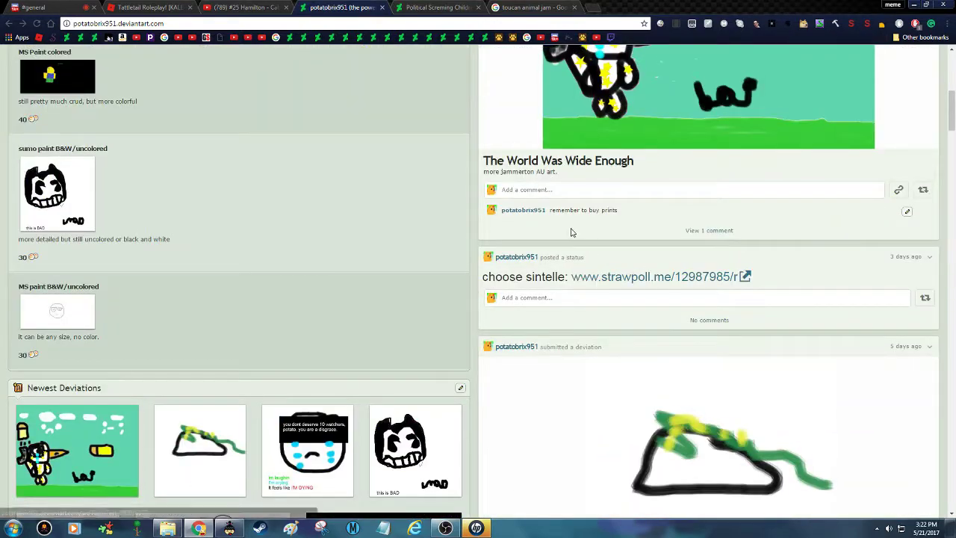
# Glance over the profile's recent posts, close the profile page, and read the updated comments on the "Political Screming Children" artwork.
pyautogui.scroll(2, 569, 247)
pyautogui.scroll(-6, 569, 254)
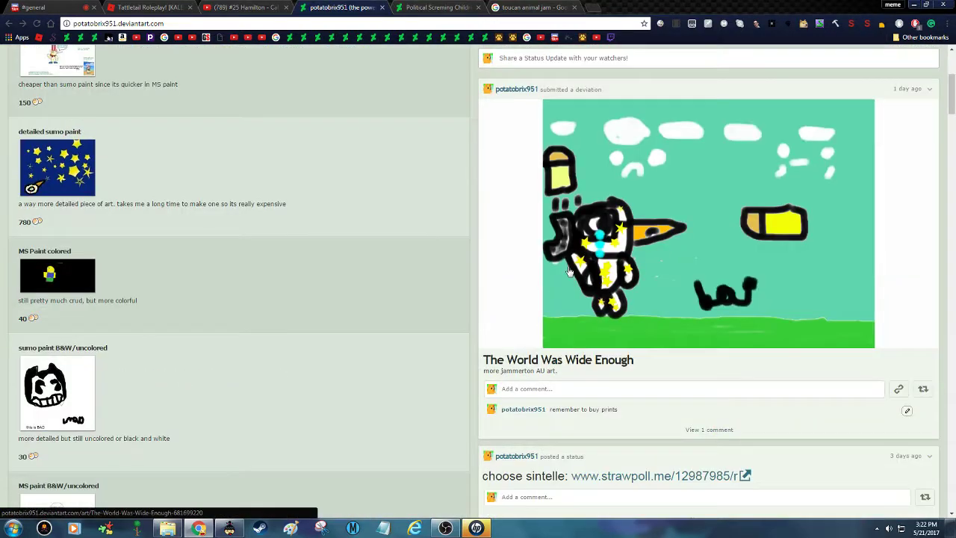
pyautogui.scroll(3, 672, 186)
pyautogui.click(432, 7)
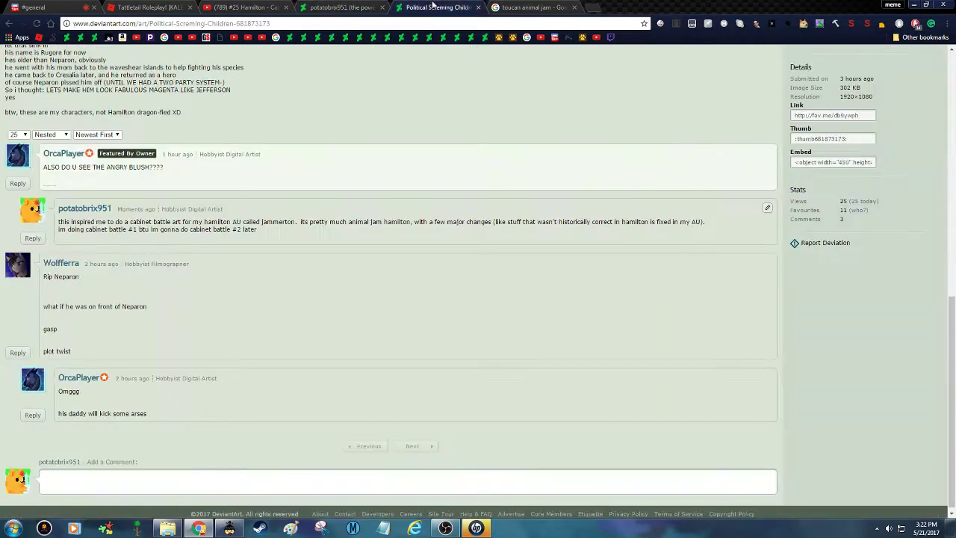
pyautogui.click(382, 8)
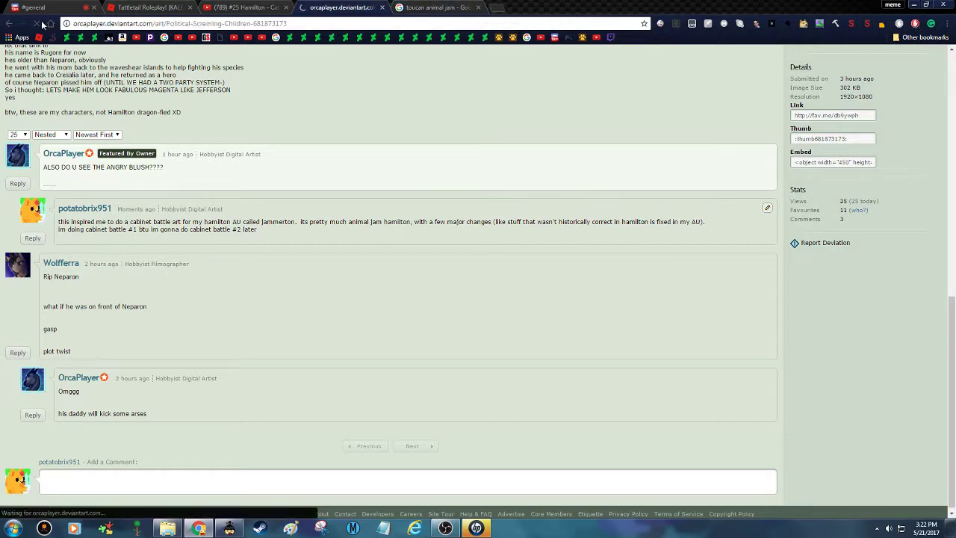
pyautogui.scroll(-6, 164, 239)
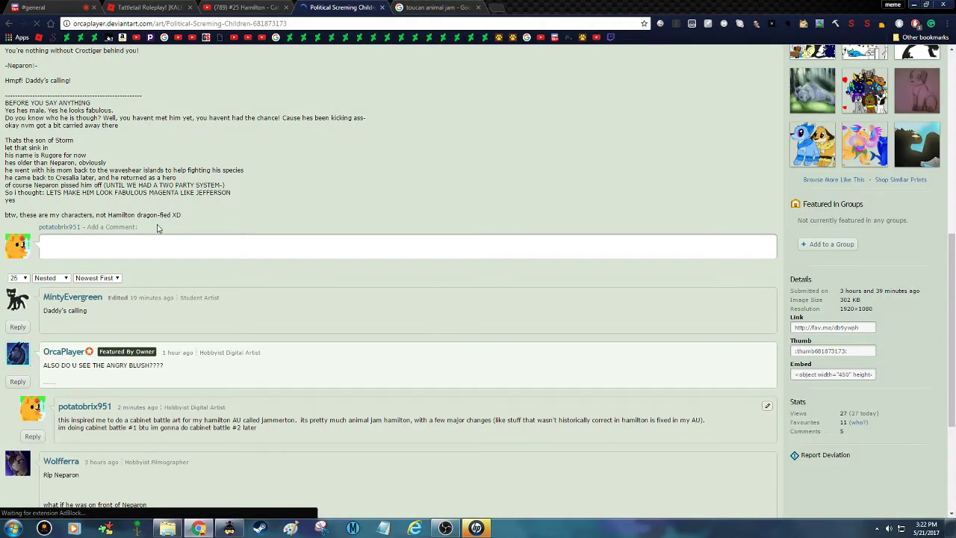
pyautogui.scroll(-3, 156, 228)
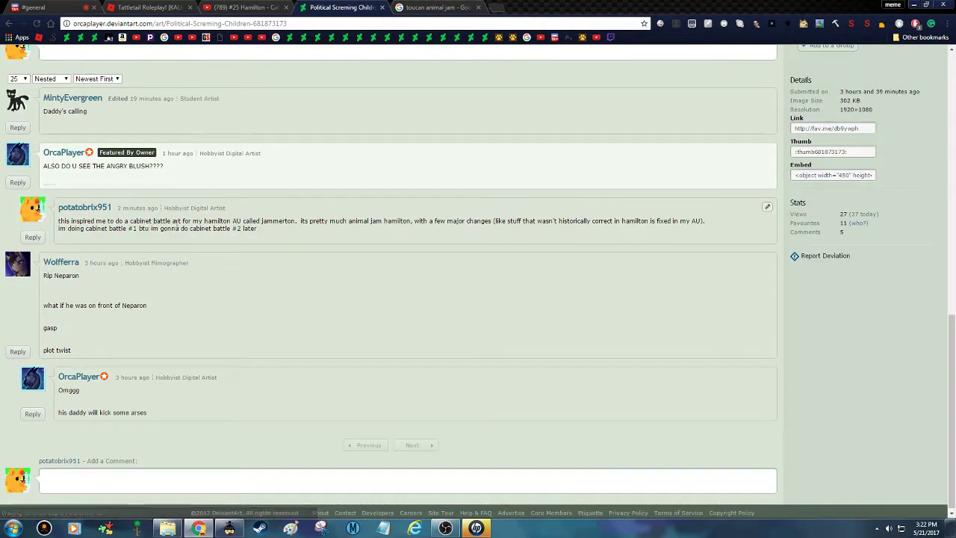
# Add the "Political Screming Children" artwork to the "AAAAAAAAAAA SO GOOD" favourites collection.
pyautogui.scroll(12, 548, 232)
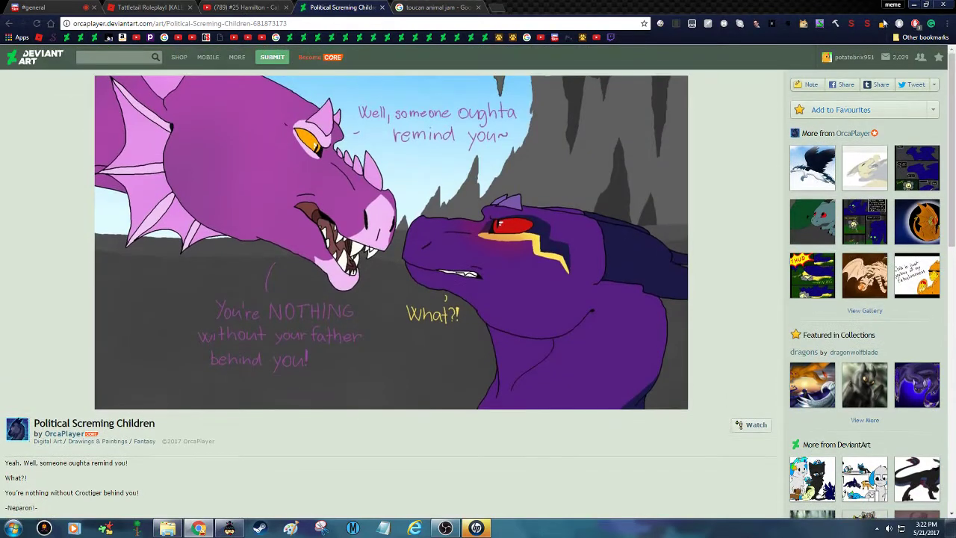
pyautogui.click(932, 110)
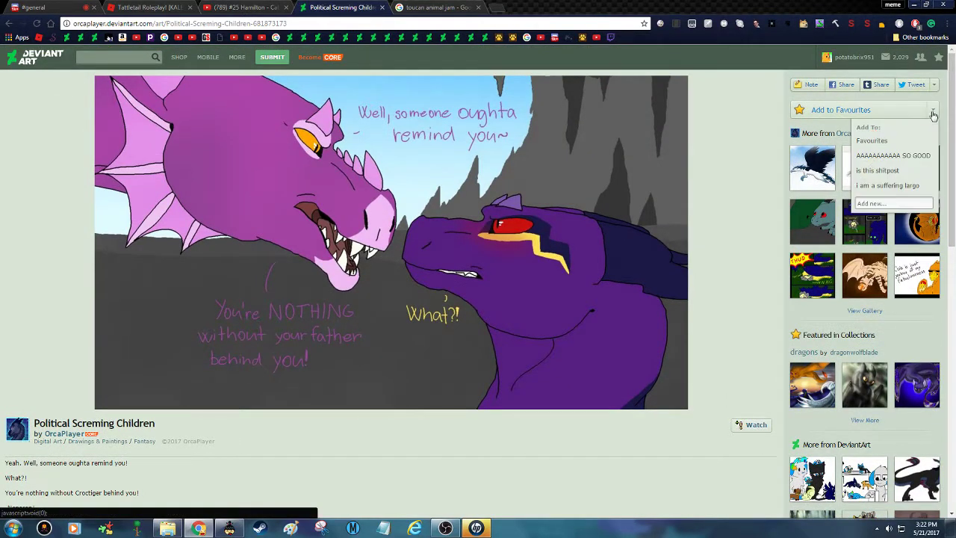
pyautogui.click(919, 156)
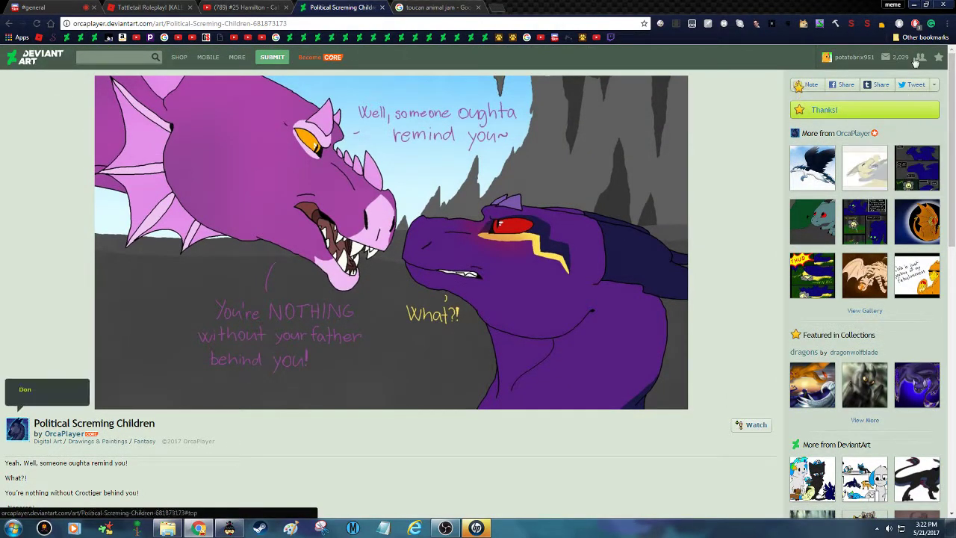
# Open the Feedback notifications and view the original comments behind the "oki" and "you dont help." replies.
pyautogui.moveTo(887, 58)
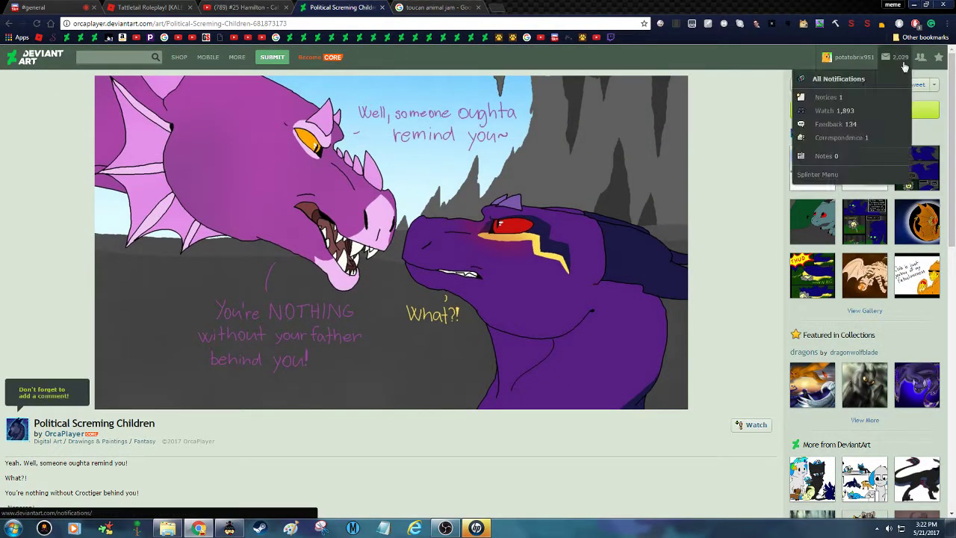
pyautogui.click(874, 132)
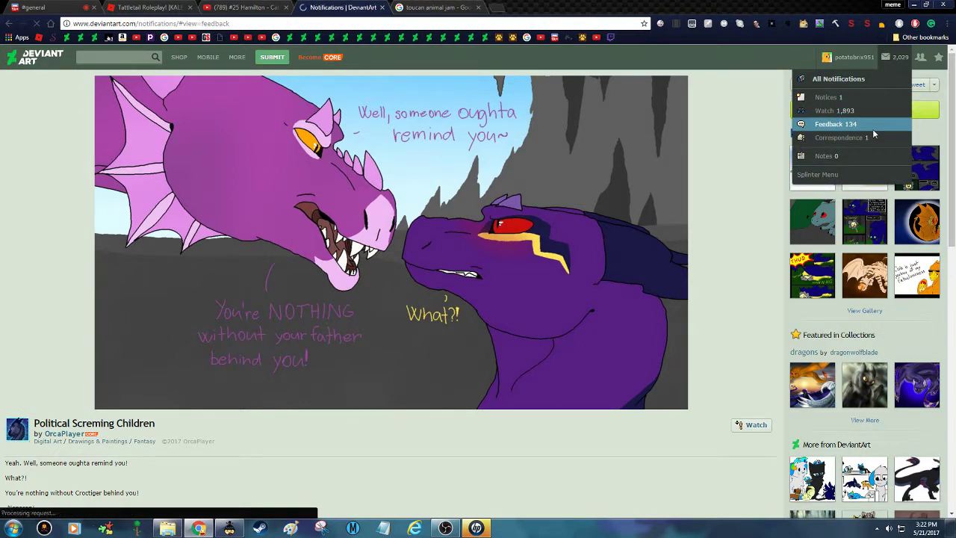
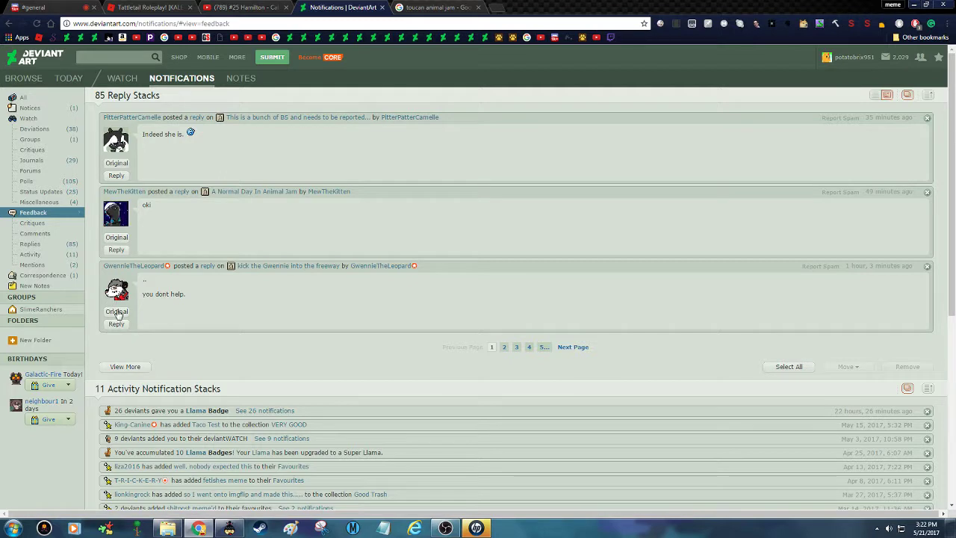
pyautogui.click(116, 238)
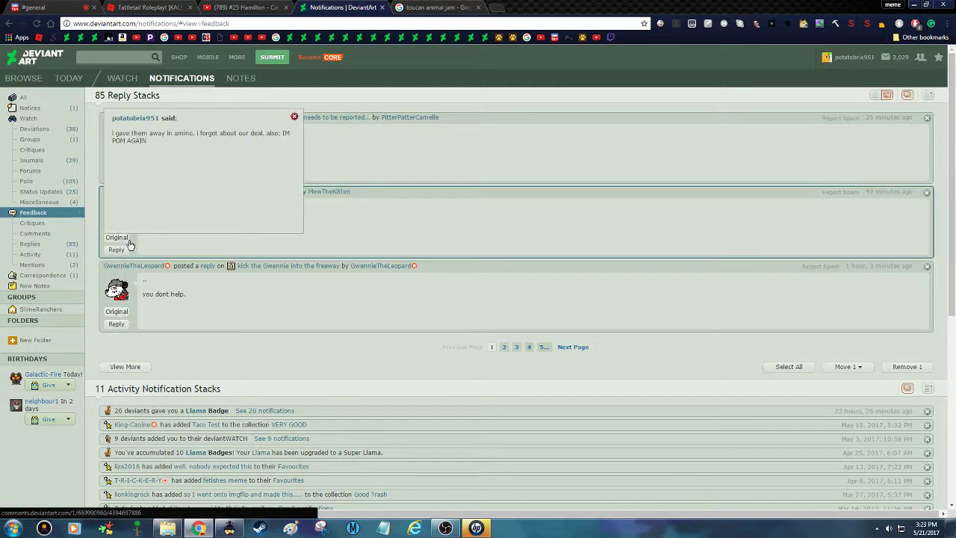
pyautogui.click(163, 246)
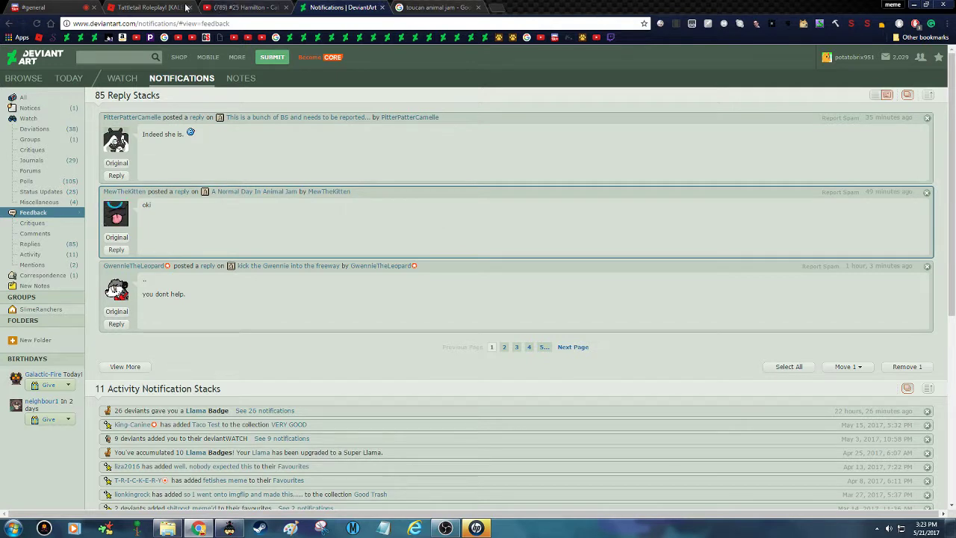
pyautogui.click(111, 240)
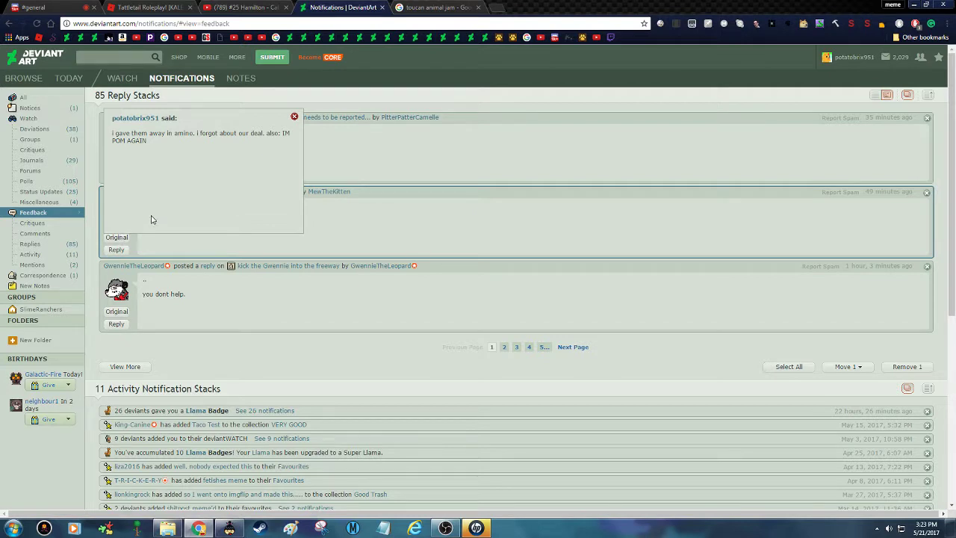
pyautogui.click(121, 312)
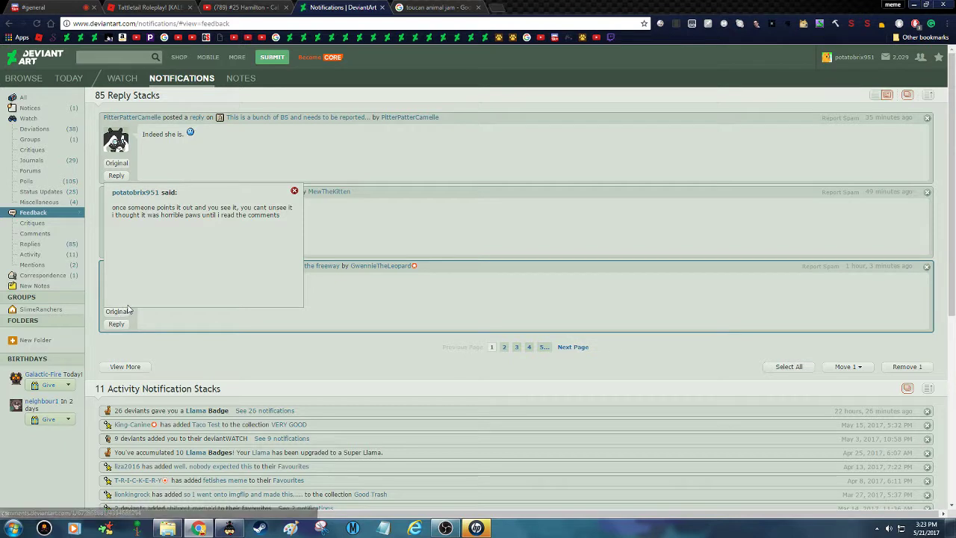
# Answer the "you dont help." reply with the comment "yeah i will see myself out".
pyautogui.click(118, 324)
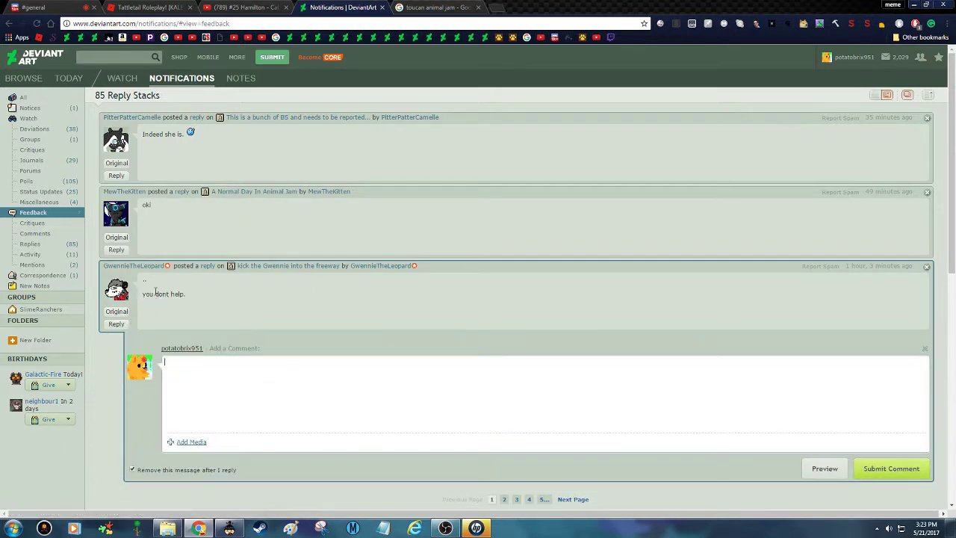
pyautogui.write('yeah i will see ')
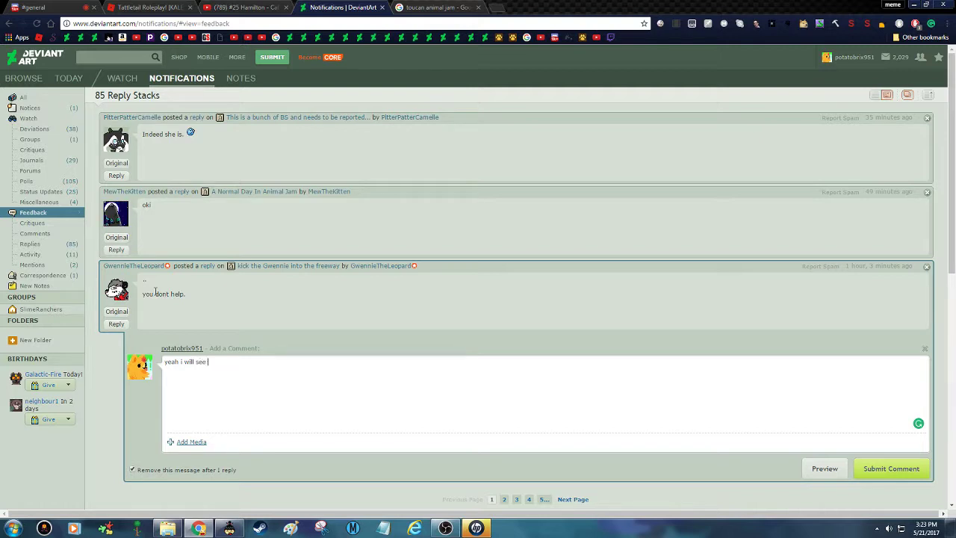
pyautogui.write('myself out')
pyautogui.click(875, 467)
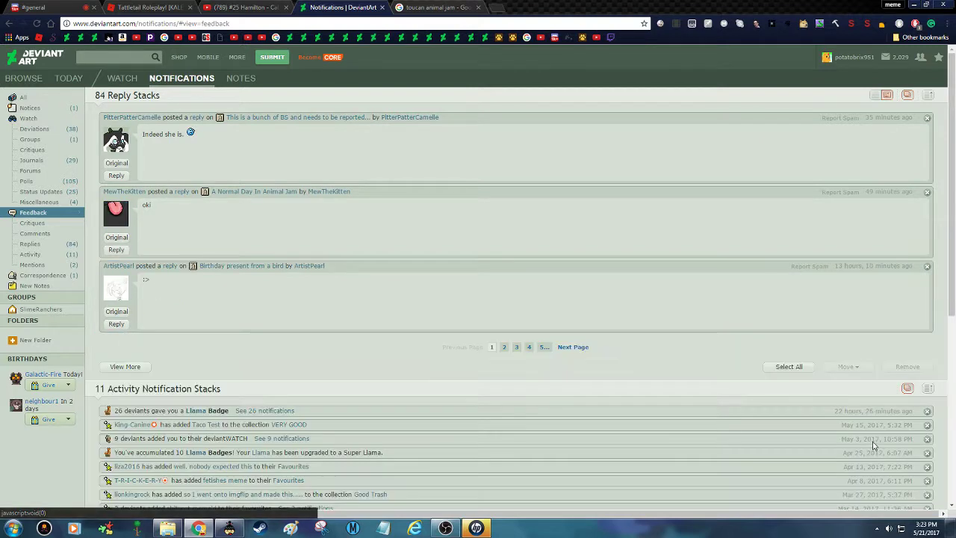
# Answer the "Indeed she is." reply with the comment "yep".
pyautogui.click(116, 182)
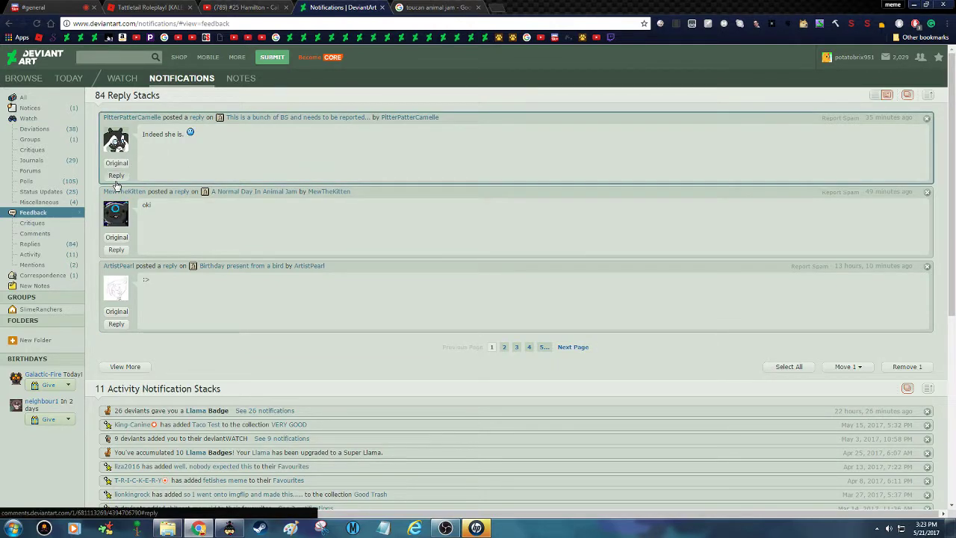
pyautogui.click(116, 176)
pyautogui.write('yep')
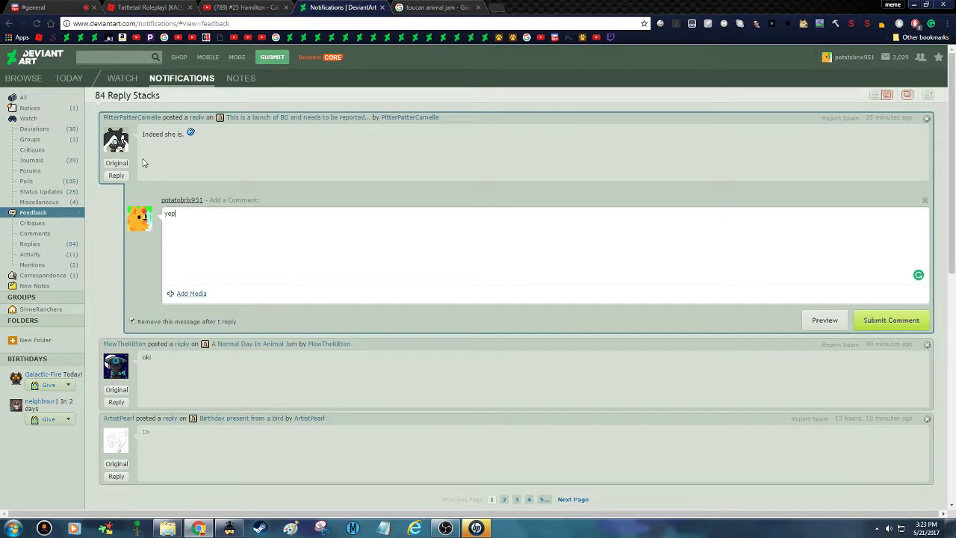
pyautogui.click(900, 320)
# Check the recording in OBS, and switch to the cartoon in Sumo Paint.
pyautogui.click(445, 528)
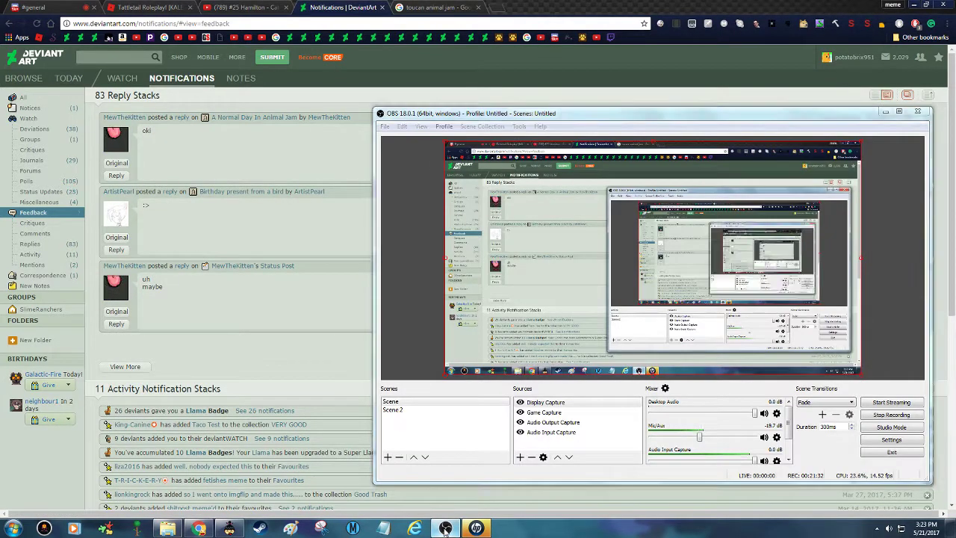
pyautogui.click(445, 528)
pyautogui.rightClick(229, 528)
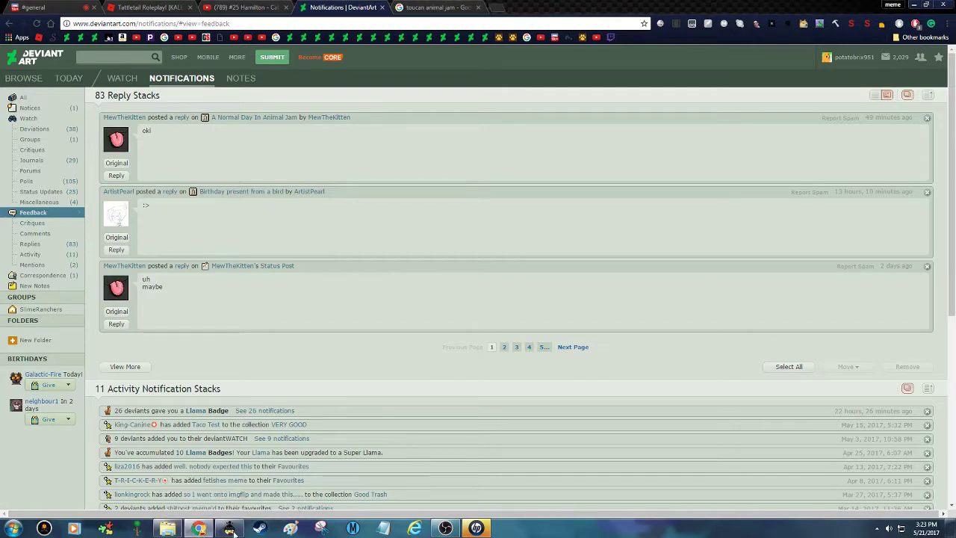
pyautogui.click(229, 528)
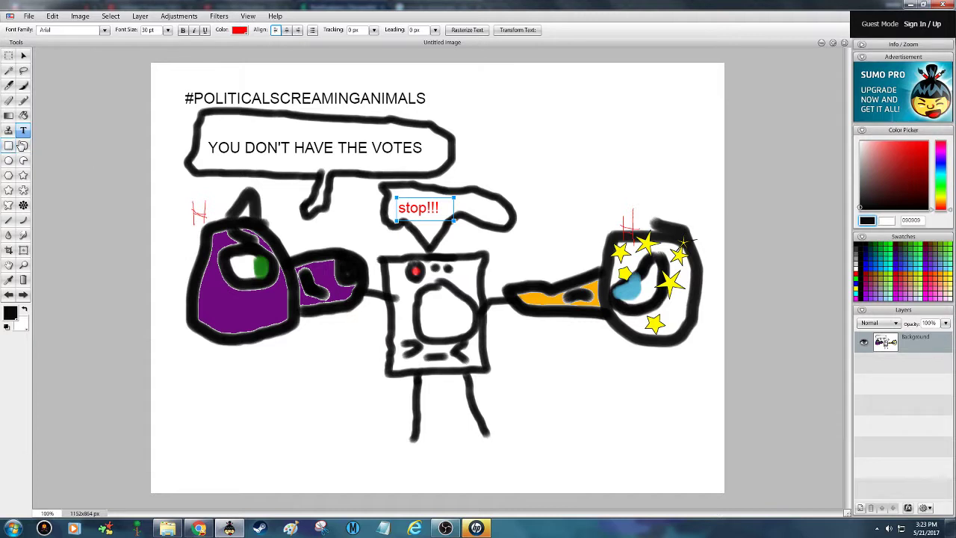
# Add a black 30 pt Arial caption reading "I'LL SHOW YOU WHERE MY SHOE FITS" in the blank area below the purple head.
pyautogui.click(24, 85)
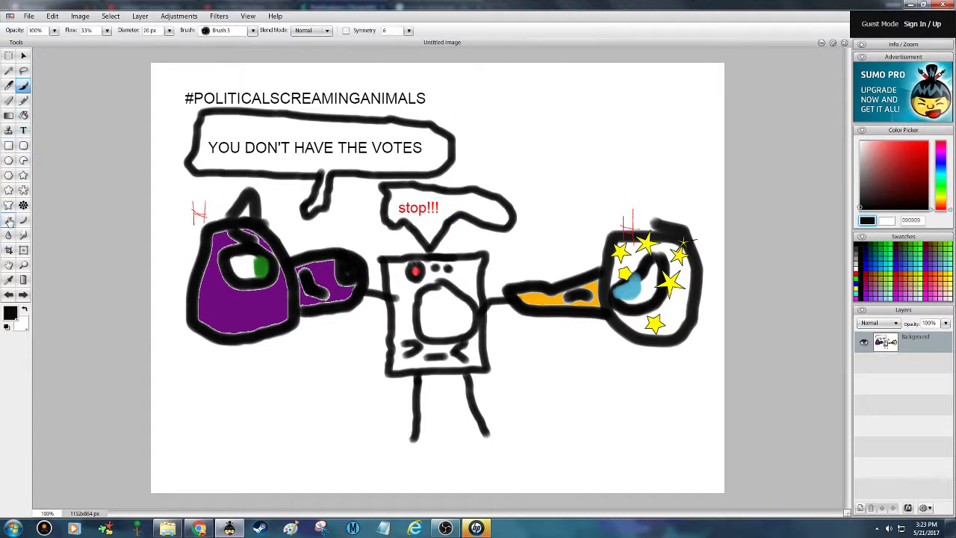
pyautogui.click(23, 131)
pyautogui.click(188, 422)
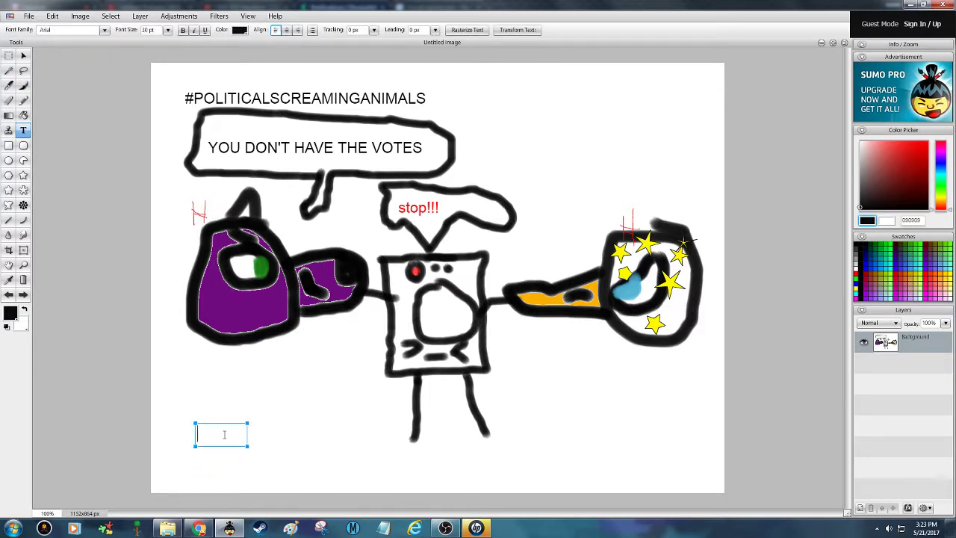
pyautogui.write("I'LL SHOW YOU WH")
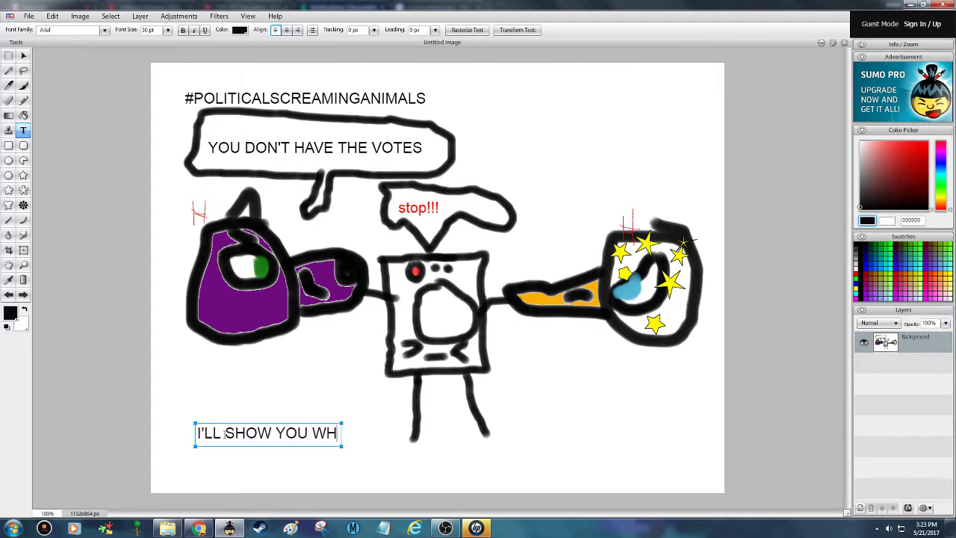
pyautogui.write('ERE MY SHOW')
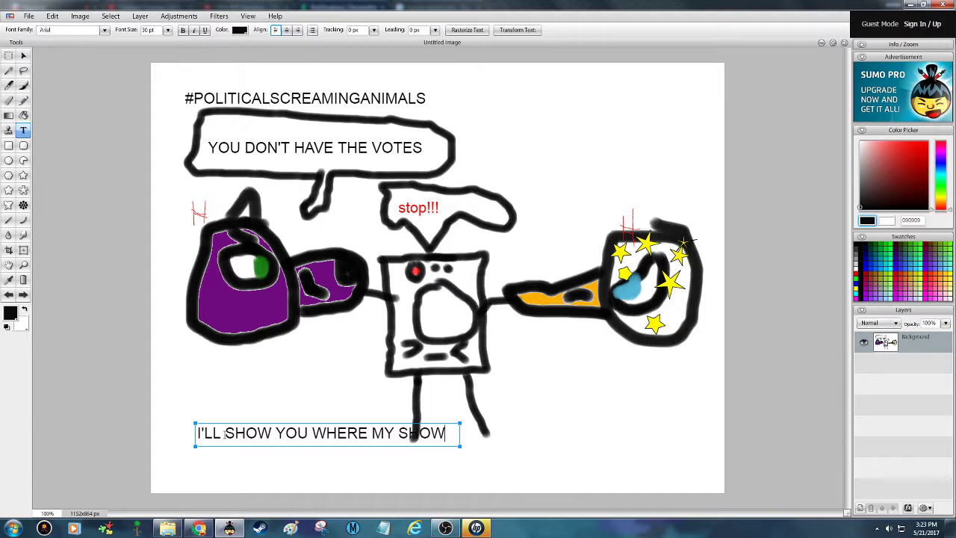
pyautogui.press('BackSpace')
pyautogui.write('E FITS')
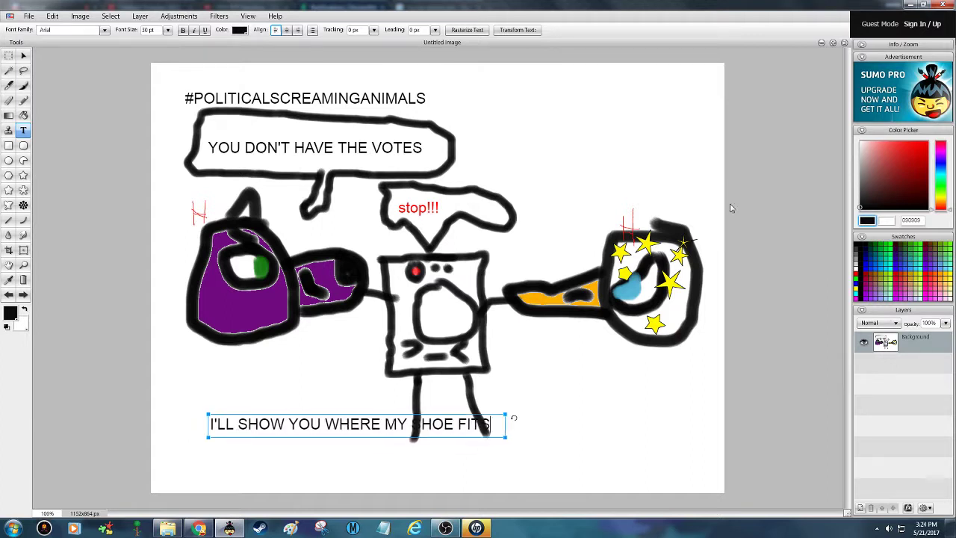
# Try to move the caption into the space above the star-covered head, and discard the text box.
pyautogui.moveTo(725, 207); pyautogui.dragTo(702, 175)
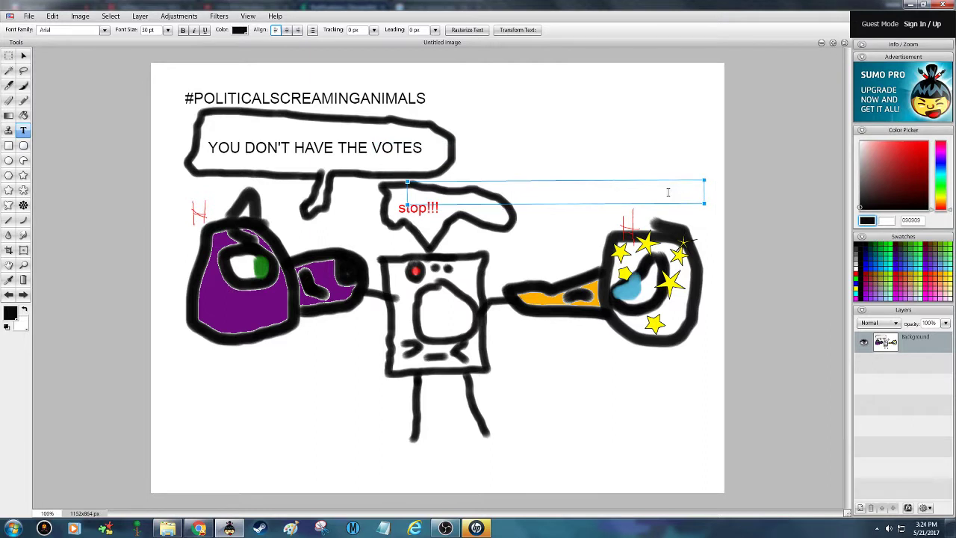
pyautogui.moveTo(641, 180); pyautogui.dragTo(423, 404)
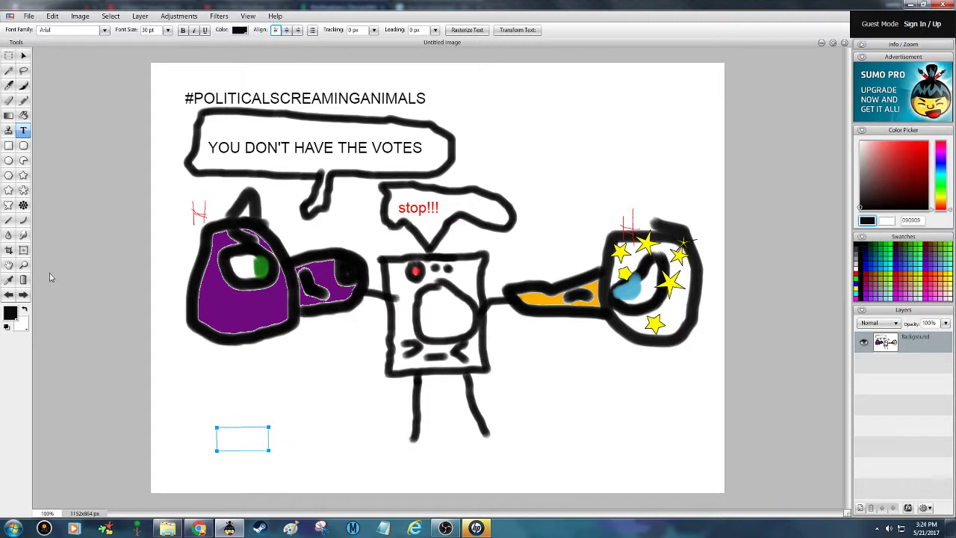
pyautogui.click(23, 146)
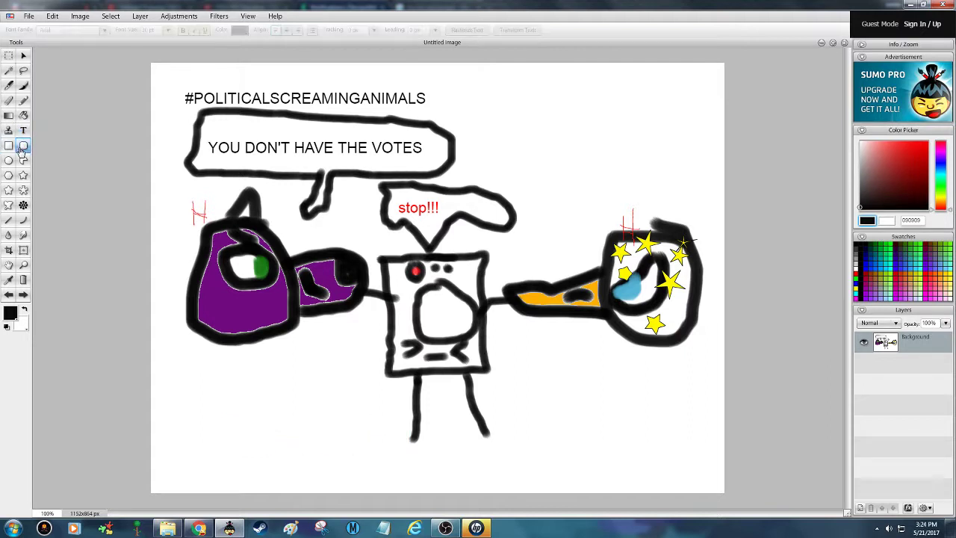
# Add a black 30 pt Arial caption reading "I'LL SHOW YOU WHERE MY SHOE FITS" in the empty area below the purple head.
pyautogui.click(22, 131)
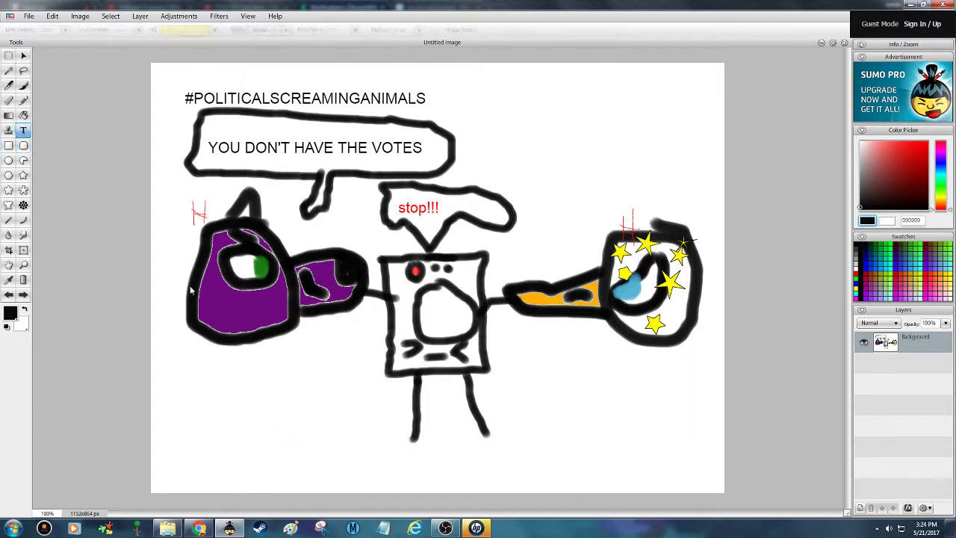
pyautogui.click(238, 413)
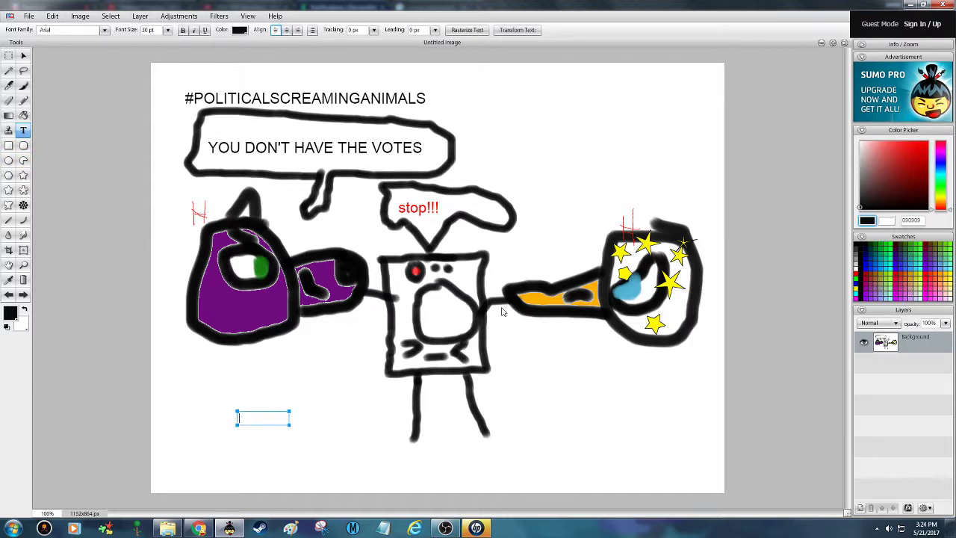
pyautogui.write('Y')
pyautogui.write("'LL")
pyautogui.press('capslock')
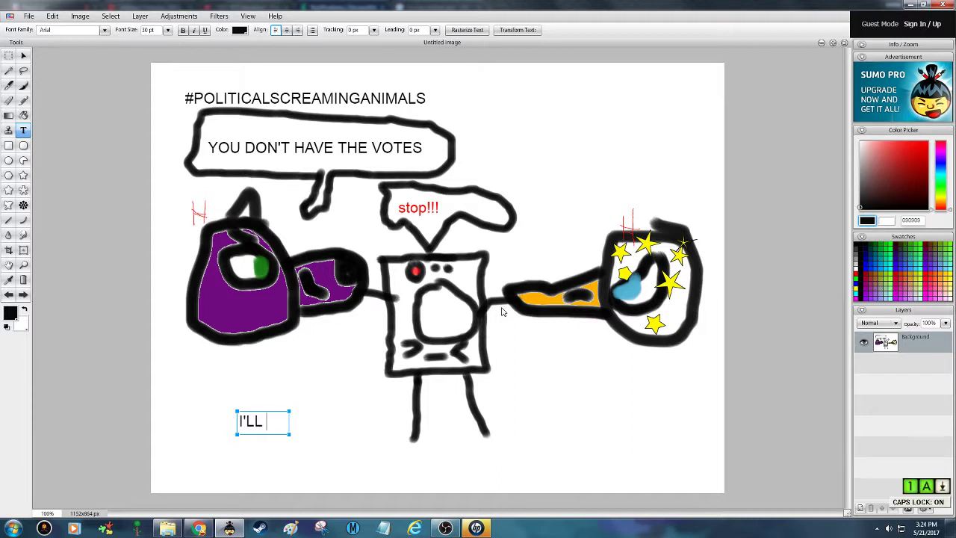
pyautogui.write('SHSOW YOU WHE')
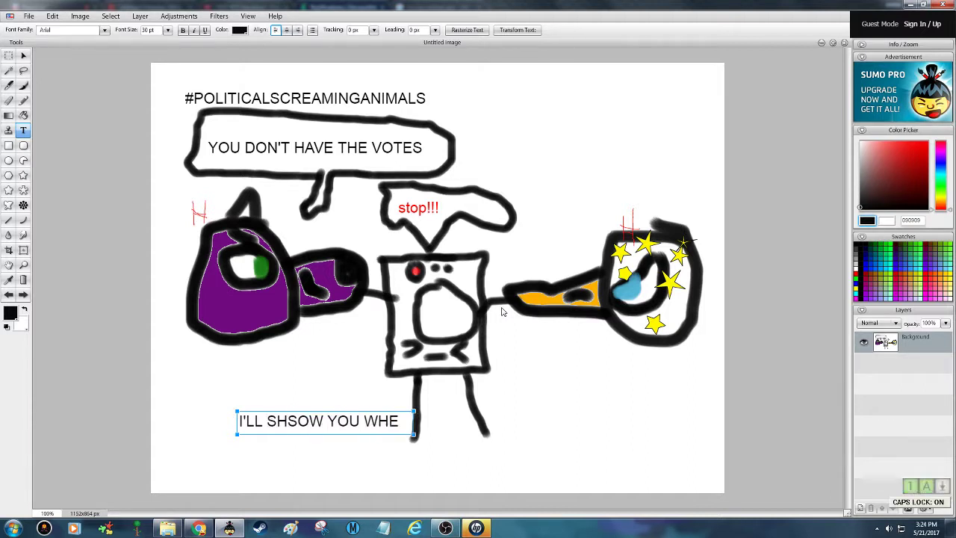
pyautogui.write('RE MY SHOW')
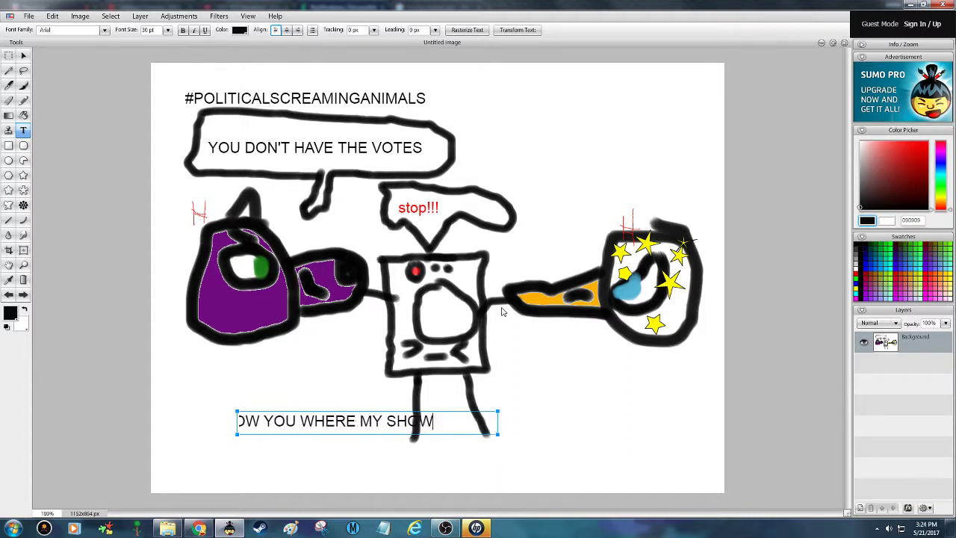
pyautogui.press('BackSpace')
pyautogui.write('E FITS')
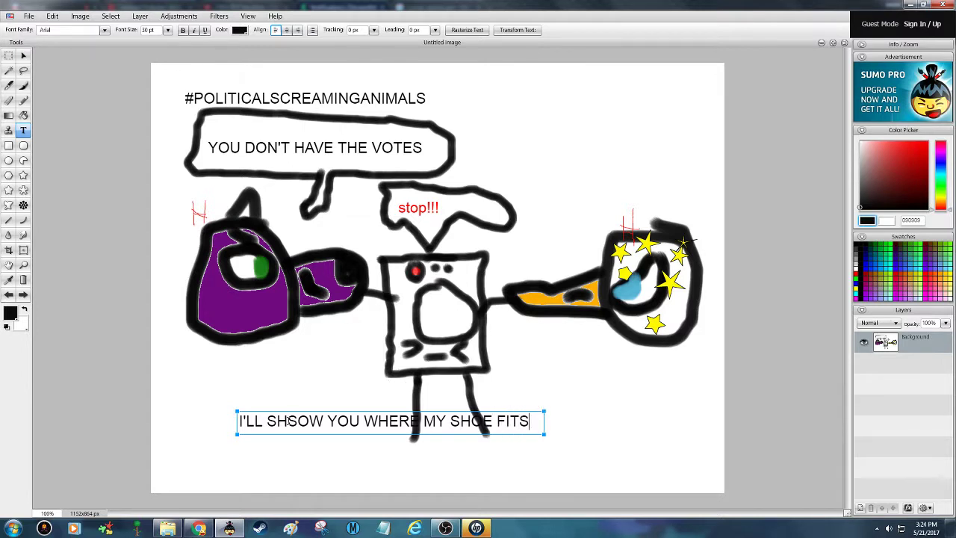
pyautogui.press('BackSpace')
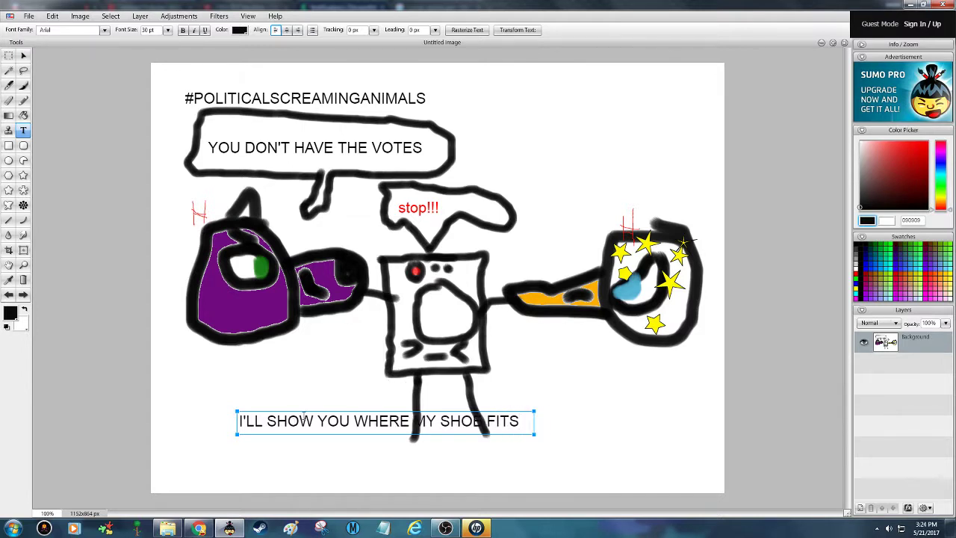
# Move the shoe caption into the space above the star-covered head, beside the first speech bubble, and recolour its text red.
pyautogui.moveTo(420, 410); pyautogui.dragTo(615, 155)
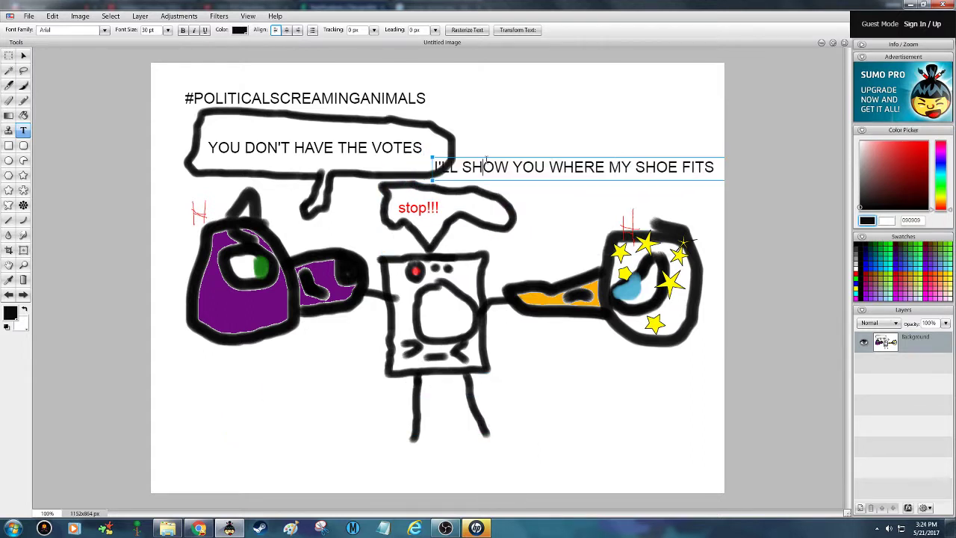
pyautogui.moveTo(438, 167); pyautogui.dragTo(394, 155)
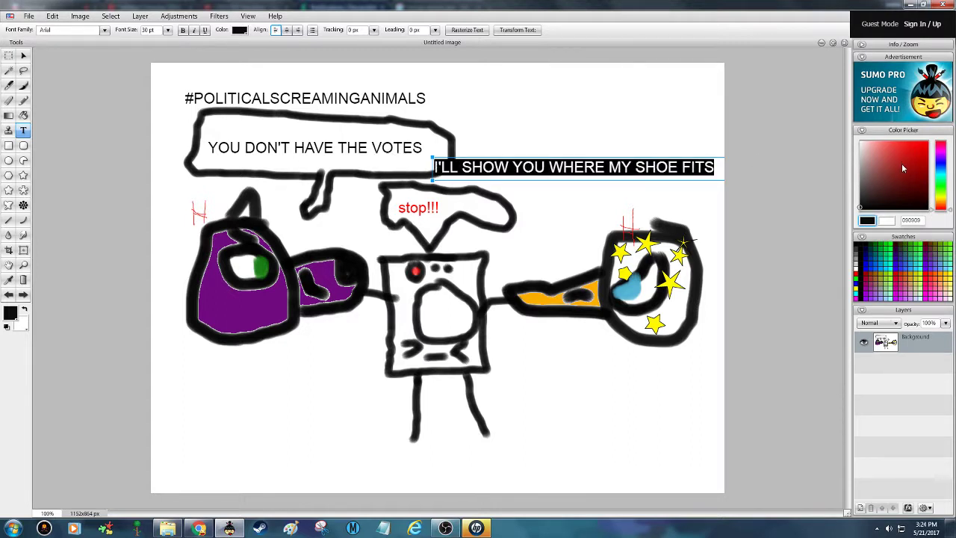
pyautogui.click(239, 30)
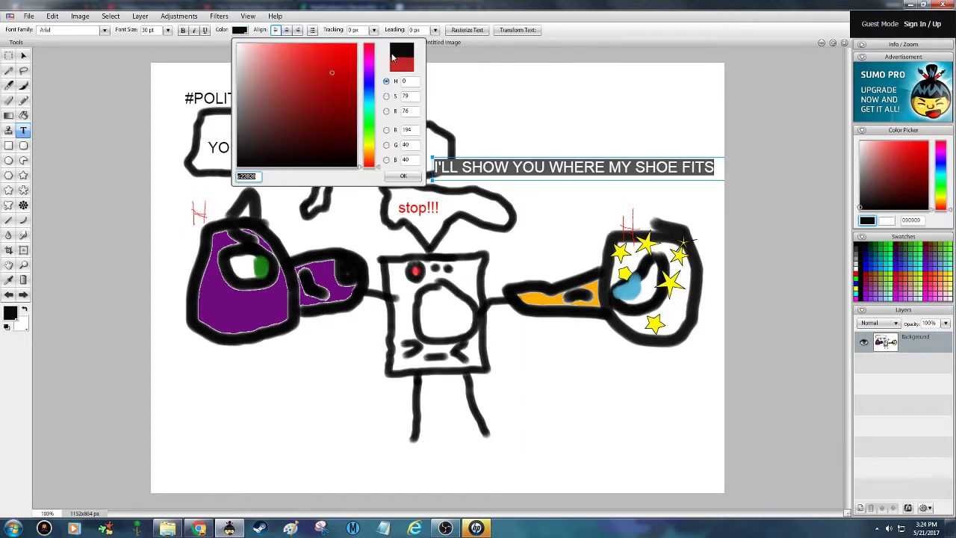
pyautogui.click(403, 176)
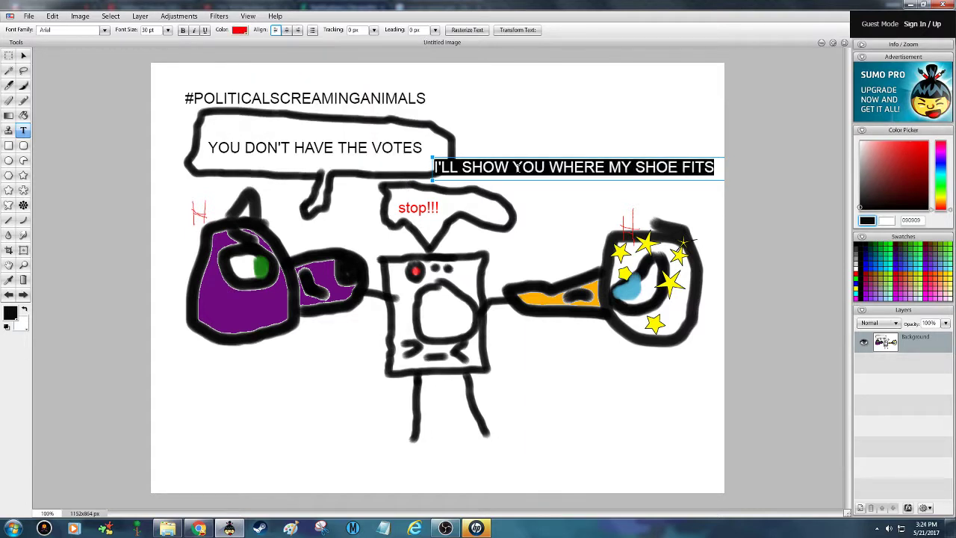
pyautogui.moveTo(517, 168); pyautogui.dragTo(536, 136)
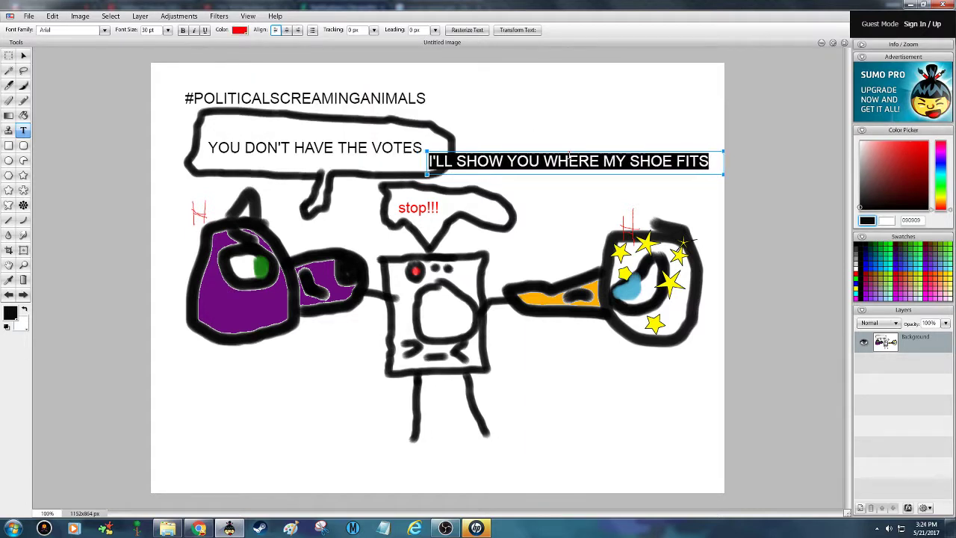
pyautogui.click(716, 163)
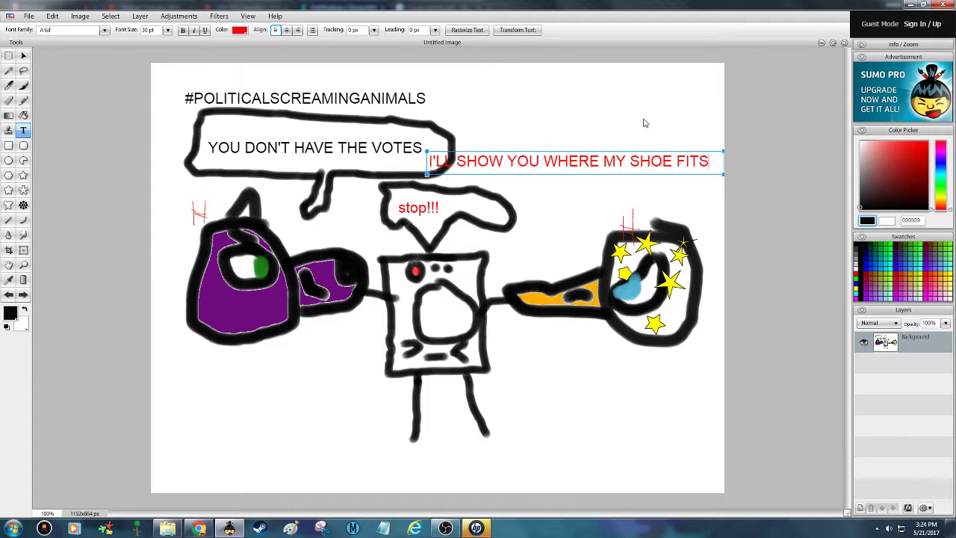
pyautogui.moveTo(647, 123); pyautogui.dragTo(664, 120)
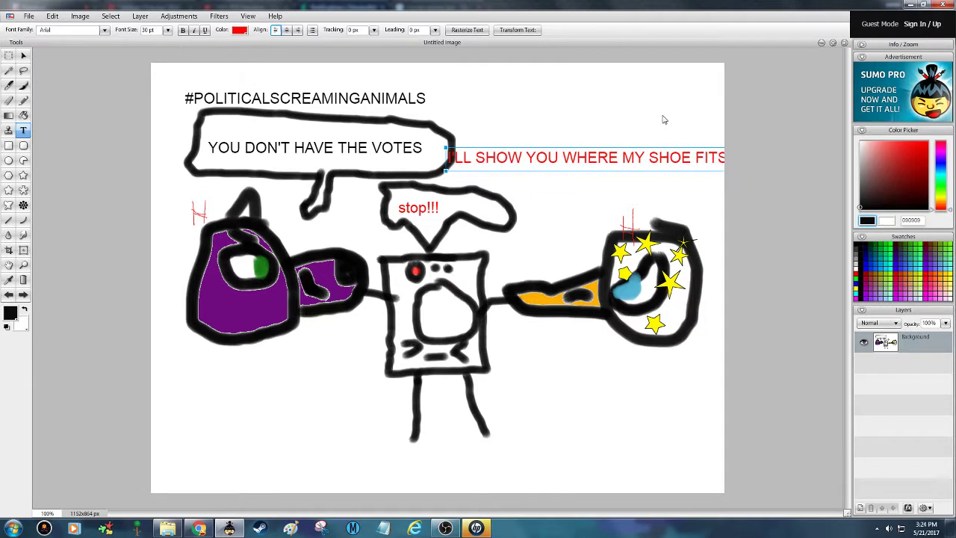
# Draw a black speech bubble around the red shoe caption with a 20 px brush, its tail pointing down to the star-covered head.
pyautogui.click(24, 87)
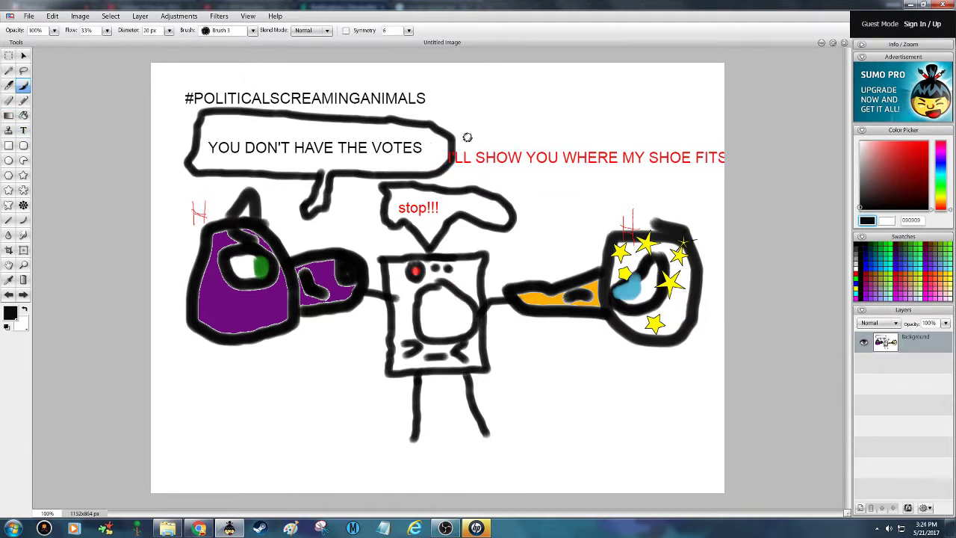
pyautogui.moveTo(473, 135)
pyautogui.mouseDown()
pyautogui.moveTo(438, 135)
pyautogui.moveTo(456, 168)
pyautogui.moveTo(478, 170)
pyautogui.mouseUp()
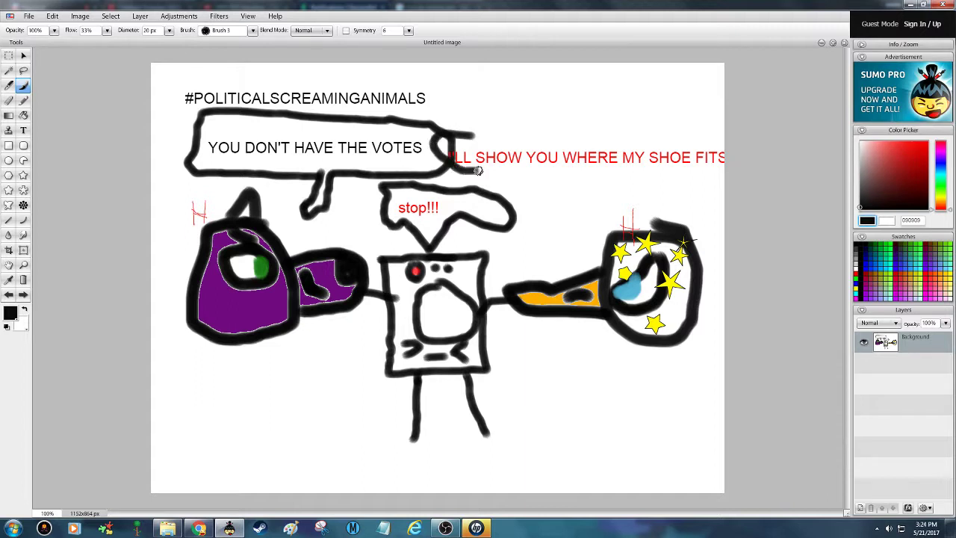
pyautogui.doubleClick(8, 295)
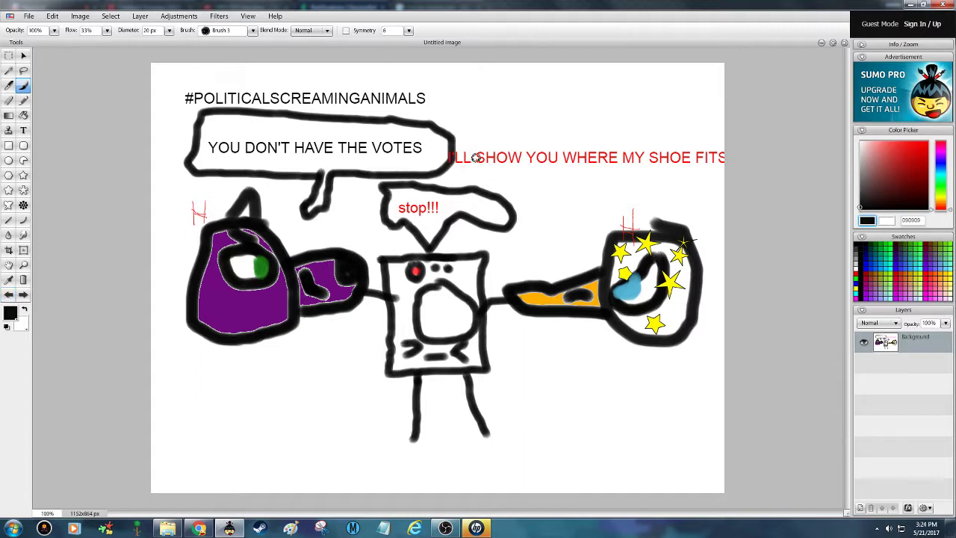
pyautogui.moveTo(463, 139)
pyautogui.mouseDown()
pyautogui.moveTo(446, 146)
pyautogui.moveTo(446, 173)
pyautogui.moveTo(619, 184)
pyautogui.moveTo(637, 201)
pyautogui.moveTo(697, 186)
pyautogui.mouseUp()
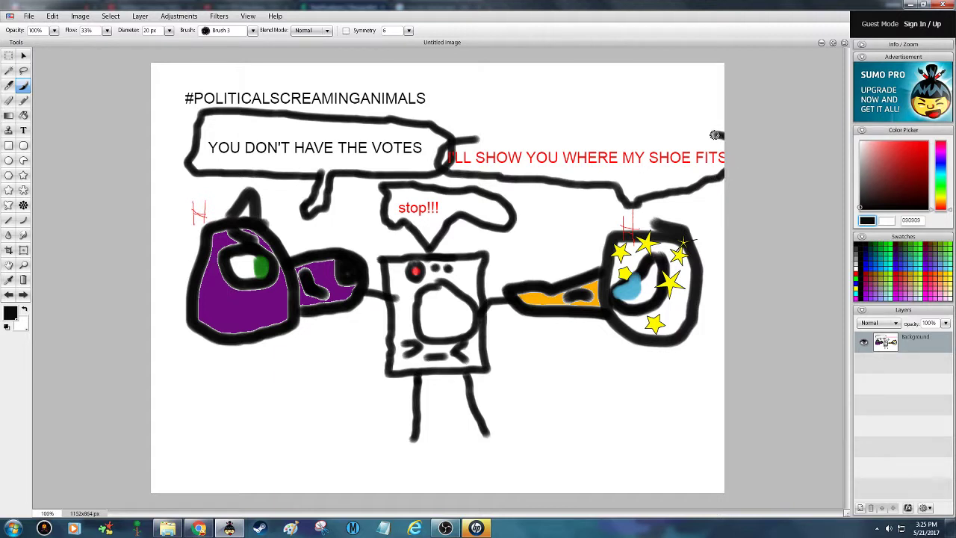
pyautogui.moveTo(715, 135)
pyautogui.mouseDown()
pyautogui.moveTo(601, 127)
pyautogui.moveTo(461, 137)
pyautogui.mouseUp()
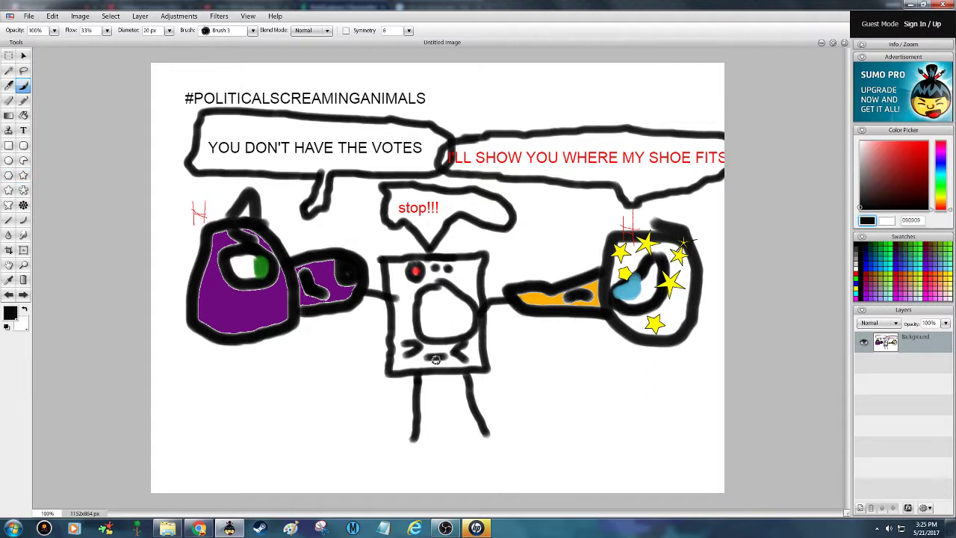
# Draw a rounded body with four legs beneath the purple head in black brush strokes.
pyautogui.moveTo(293, 337)
pyautogui.mouseDown()
pyautogui.moveTo(296, 360)
pyautogui.moveTo(256, 387)
pyautogui.moveTo(178, 391)
pyautogui.moveTo(165, 376)
pyautogui.moveTo(165, 355)
pyautogui.moveTo(252, 340)
pyautogui.moveTo(263, 353)
pyautogui.mouseUp()
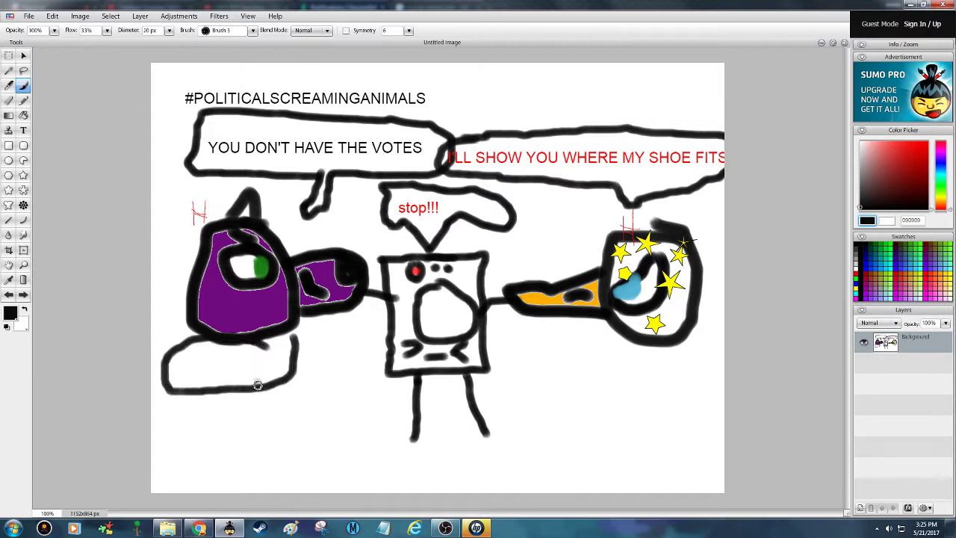
pyautogui.moveTo(257, 385)
pyautogui.mouseDown()
pyautogui.moveTo(269, 437)
pyautogui.moveTo(296, 434)
pyautogui.moveTo(288, 379)
pyautogui.mouseUp()
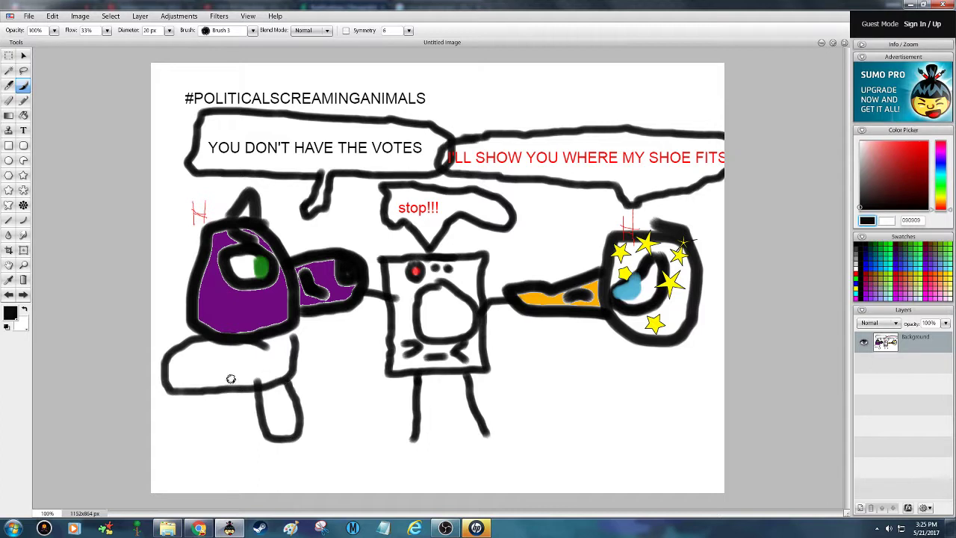
pyautogui.moveTo(227, 387)
pyautogui.mouseDown()
pyautogui.moveTo(233, 453)
pyautogui.moveTo(249, 443)
pyautogui.moveTo(261, 408)
pyautogui.moveTo(239, 371)
pyautogui.mouseUp()
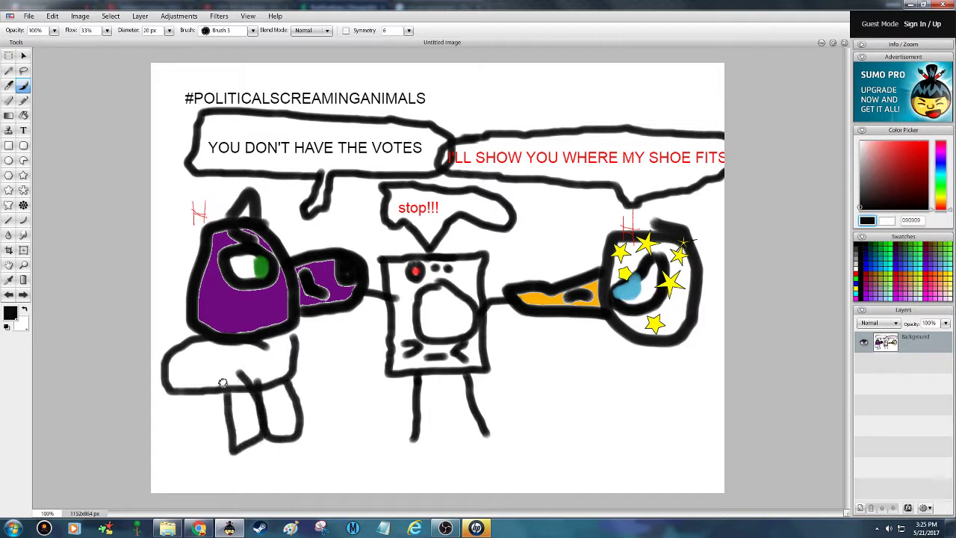
pyautogui.moveTo(193, 393)
pyautogui.mouseDown()
pyautogui.moveTo(207, 439)
pyautogui.moveTo(218, 436)
pyautogui.moveTo(216, 393)
pyautogui.moveTo(192, 387)
pyautogui.moveTo(175, 392)
pyautogui.moveTo(177, 435)
pyautogui.moveTo(186, 441)
pyautogui.moveTo(199, 426)
pyautogui.moveTo(191, 390)
pyautogui.mouseUp()
# Draw a body with two wings and two feet beneath the star-covered head in black brush strokes.
pyautogui.moveTo(632, 341)
pyautogui.mouseDown()
pyautogui.moveTo(615, 401)
pyautogui.moveTo(631, 415)
pyautogui.moveTo(674, 421)
pyautogui.moveTo(695, 398)
pyautogui.moveTo(660, 349)
pyautogui.mouseUp()
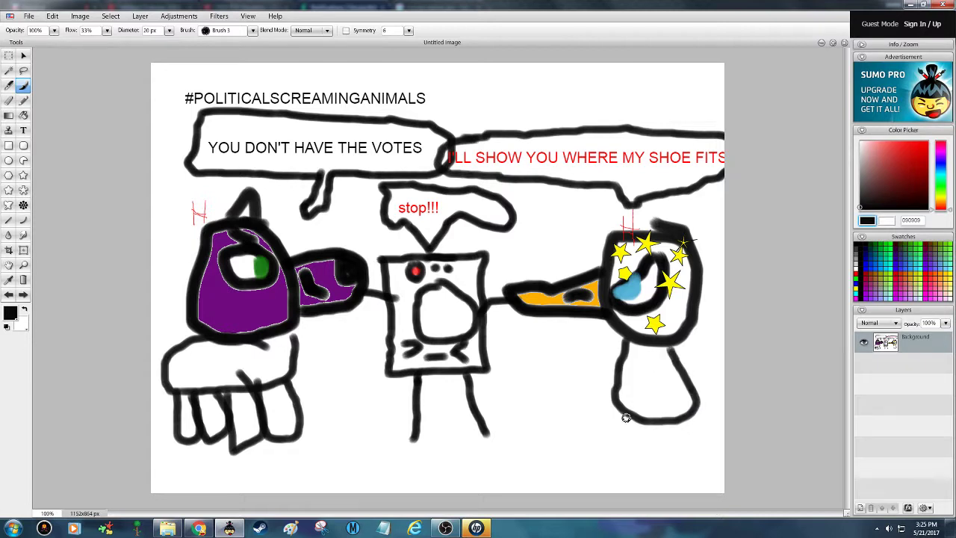
pyautogui.moveTo(626, 418)
pyautogui.mouseDown()
pyautogui.moveTo(622, 441)
pyautogui.moveTo(636, 462)
pyautogui.moveTo(666, 456)
pyautogui.moveTo(659, 408)
pyautogui.moveTo(692, 452)
pyautogui.moveTo(705, 442)
pyautogui.moveTo(699, 413)
pyautogui.moveTo(667, 398)
pyautogui.mouseUp()
pyautogui.moveTo(634, 353)
pyautogui.mouseDown()
pyautogui.moveTo(602, 354)
pyautogui.moveTo(586, 381)
pyautogui.moveTo(673, 381)
pyautogui.moveTo(696, 370)
pyautogui.moveTo(704, 347)
pyautogui.moveTo(693, 338)
pyautogui.mouseUp()
pyautogui.moveTo(677, 379)
pyautogui.mouseDown()
pyautogui.moveTo(719, 366)
pyautogui.moveTo(689, 341)
pyautogui.mouseUp()
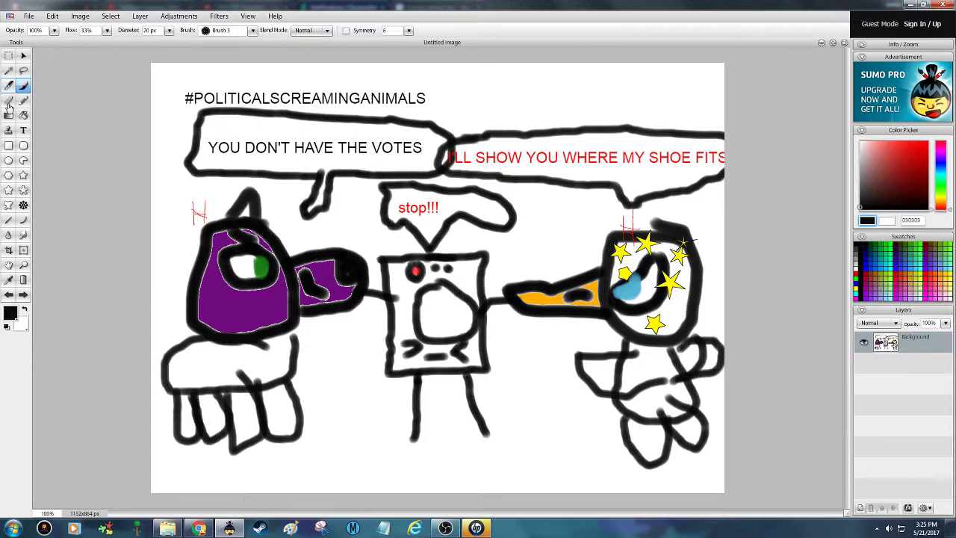
# Undo a trial star placed on the bird's wing, and pick red (RGB 247, 0, 0) for the star shape's fill.
pyautogui.click(23, 175)
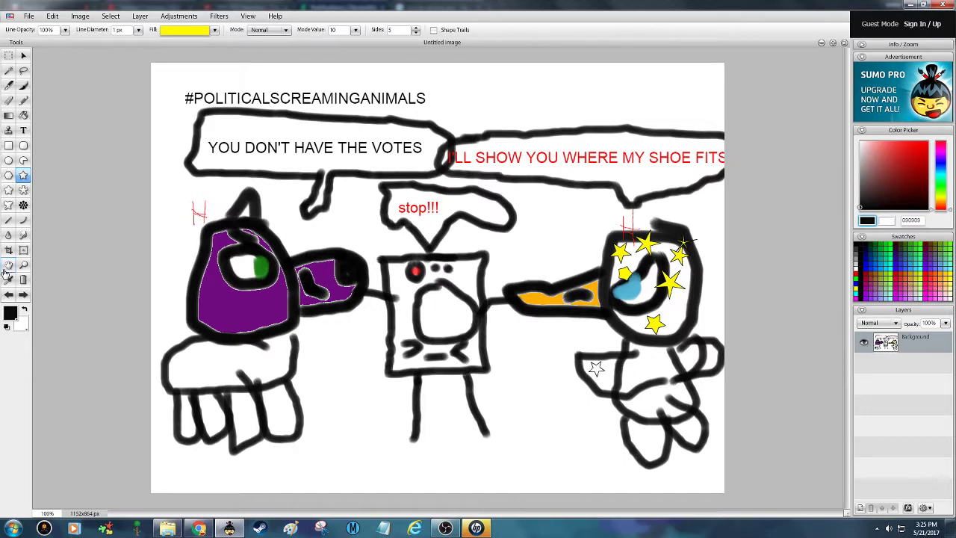
pyautogui.click(6, 295)
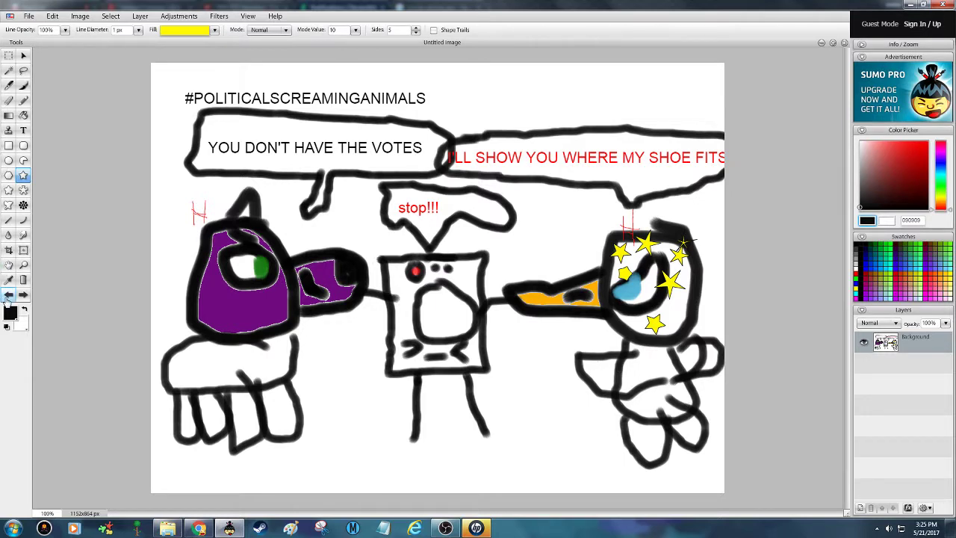
pyautogui.click(196, 31)
pyautogui.click(122, 67)
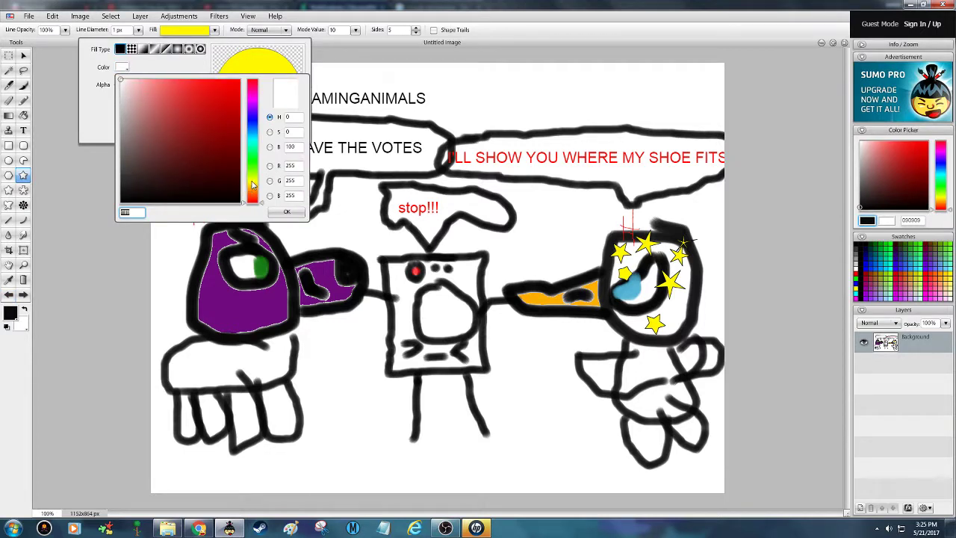
pyautogui.click(240, 84)
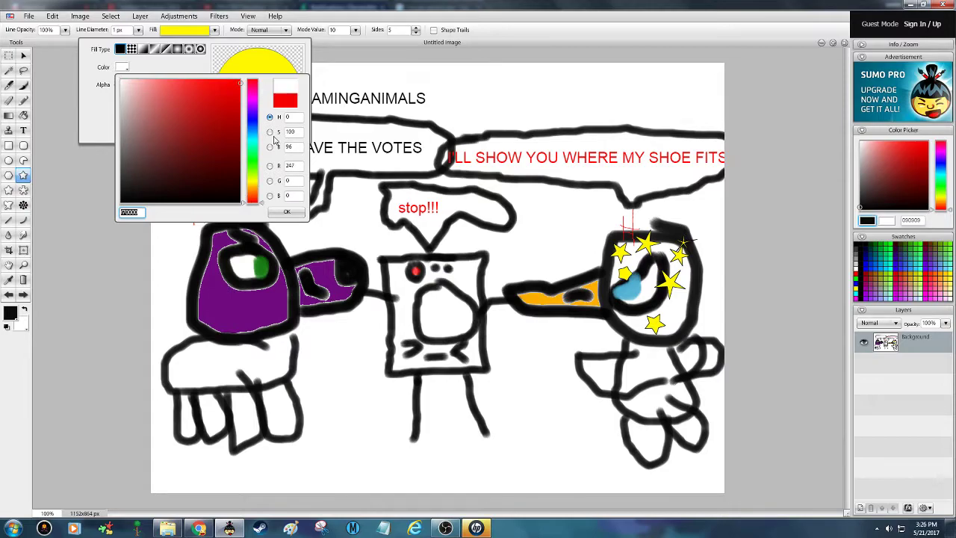
# Switch to the browser and replay the "#25 Hamilton - Cabinet Battle #1" lyrics video on YouTube.
pyautogui.hotkey('alt', 'Tab')
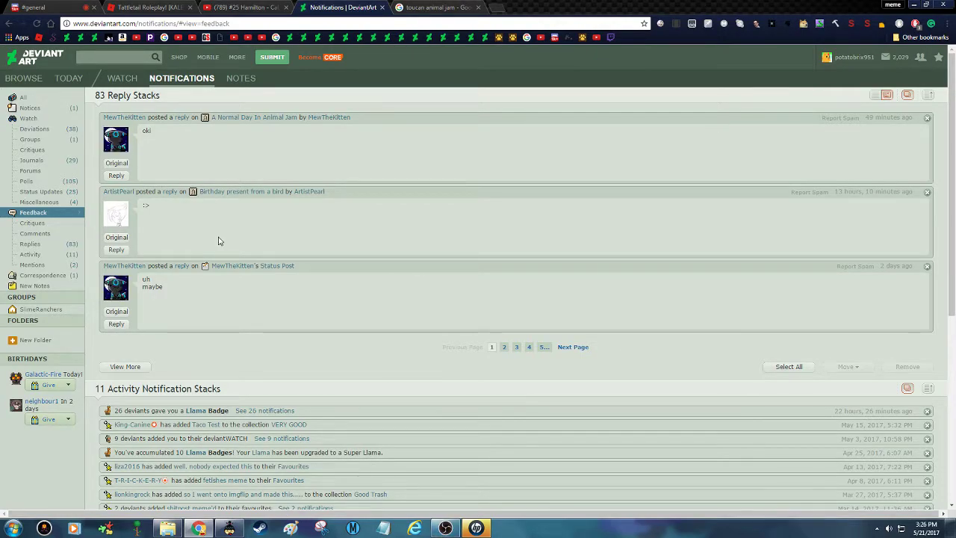
pyautogui.click(243, 7)
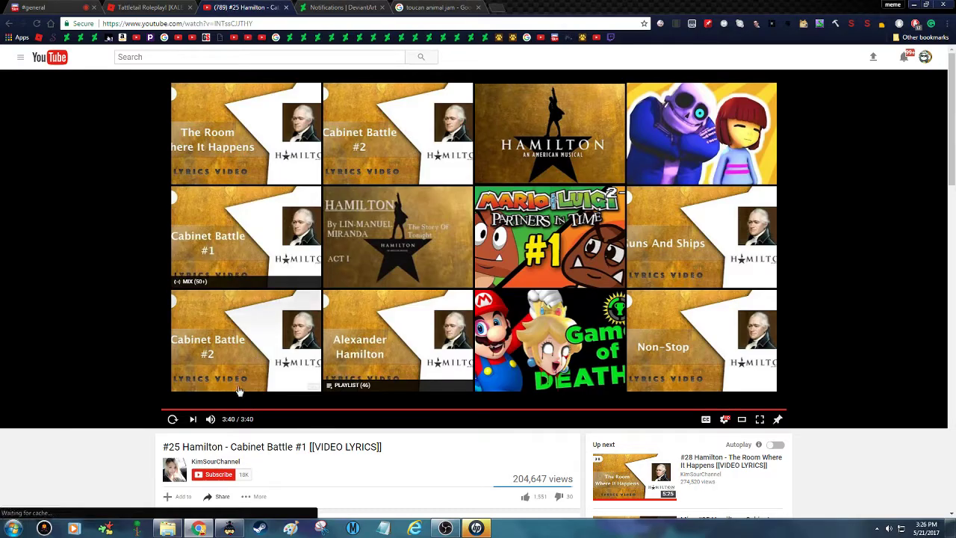
pyautogui.click(172, 419)
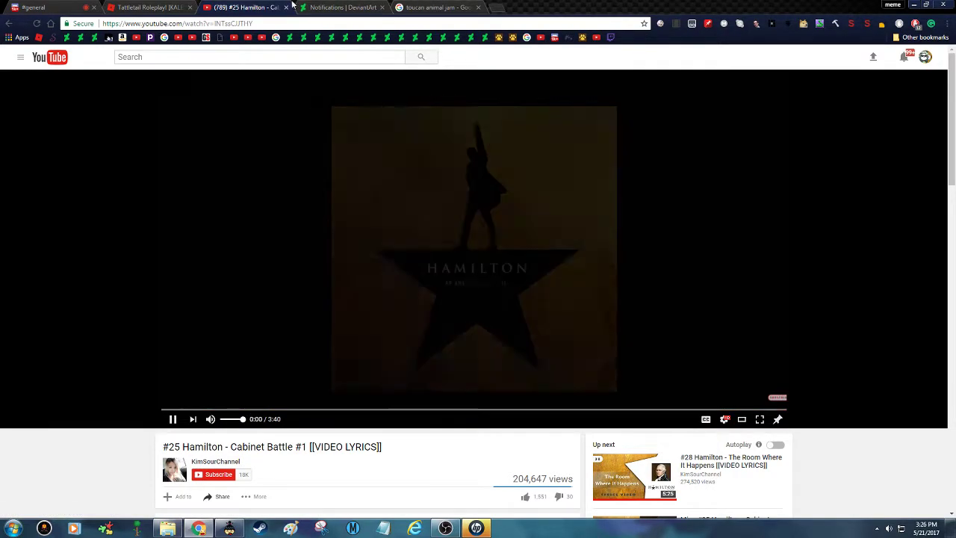
# On the DeviantArt notifications, reply to the "oki" comment with "CHANGE YOUR PROF PIC BACK TO POM", "oops caps lock" and "ehh im lazy.".
pyautogui.click(312, 6)
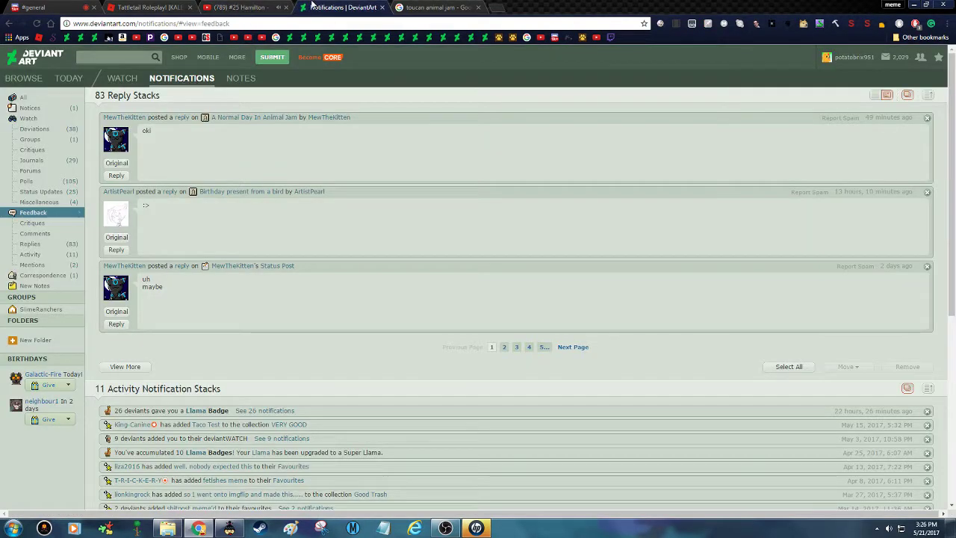
pyautogui.click(116, 165)
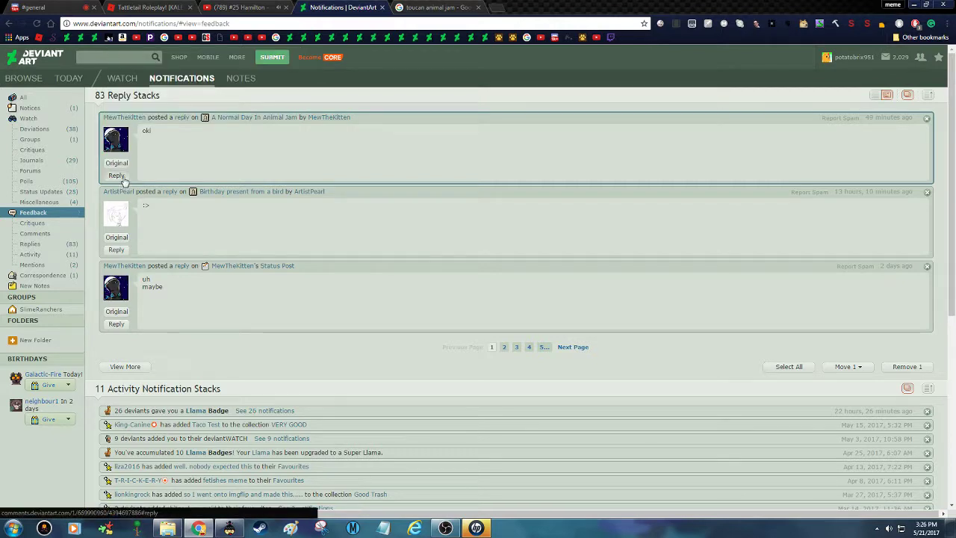
pyautogui.click(120, 178)
pyautogui.write('CHANGE F')
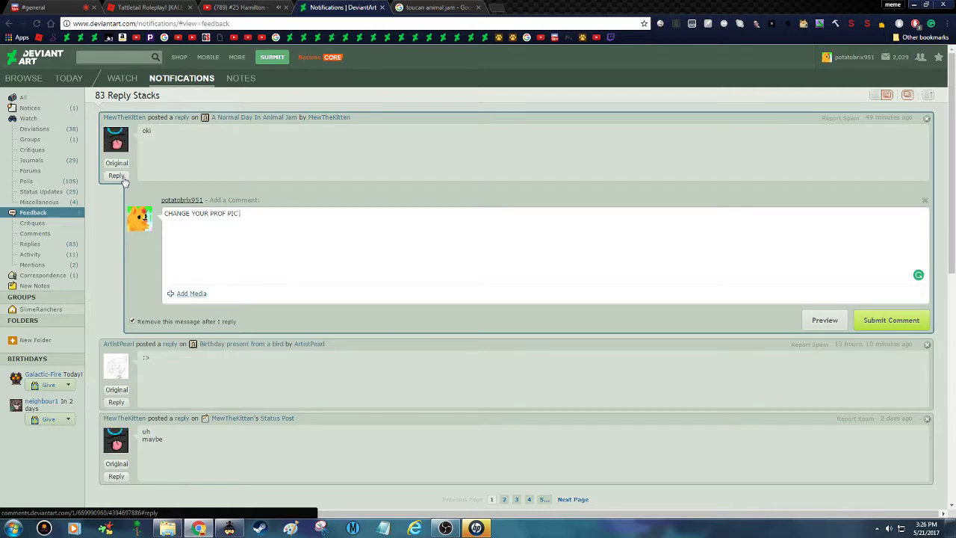
pyautogui.write('TO')
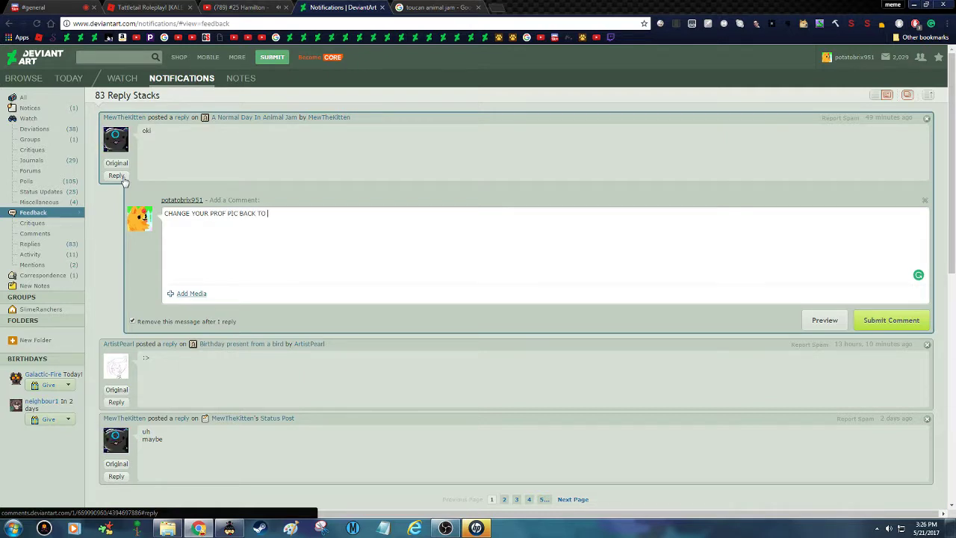
pyautogui.write(' POM')
pyautogui.press('capslock')
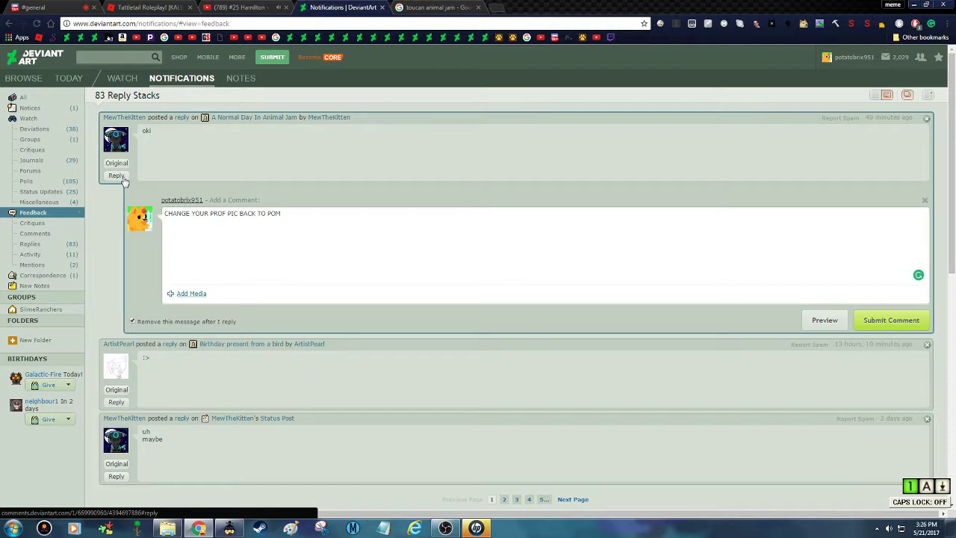
pyautogui.write('ops caps lock')
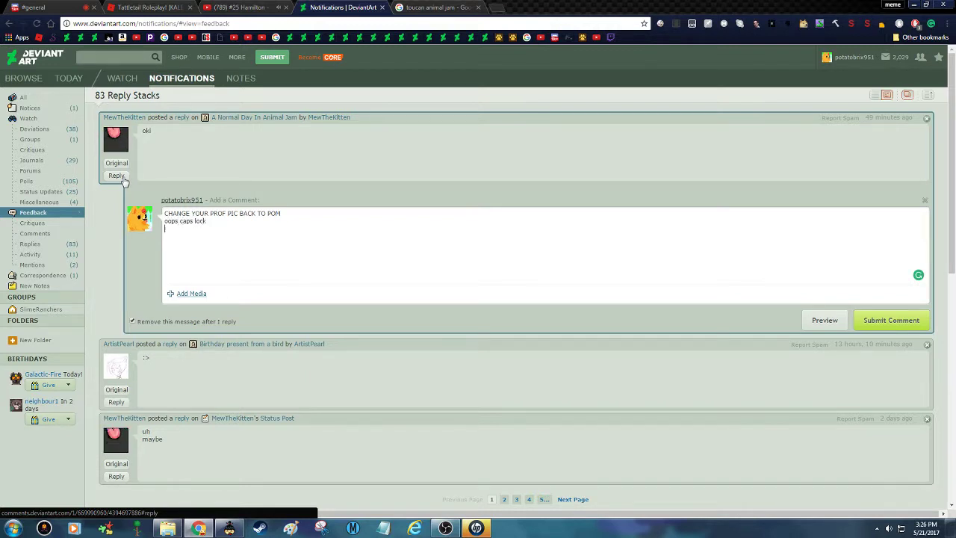
pyautogui.write(' im l')
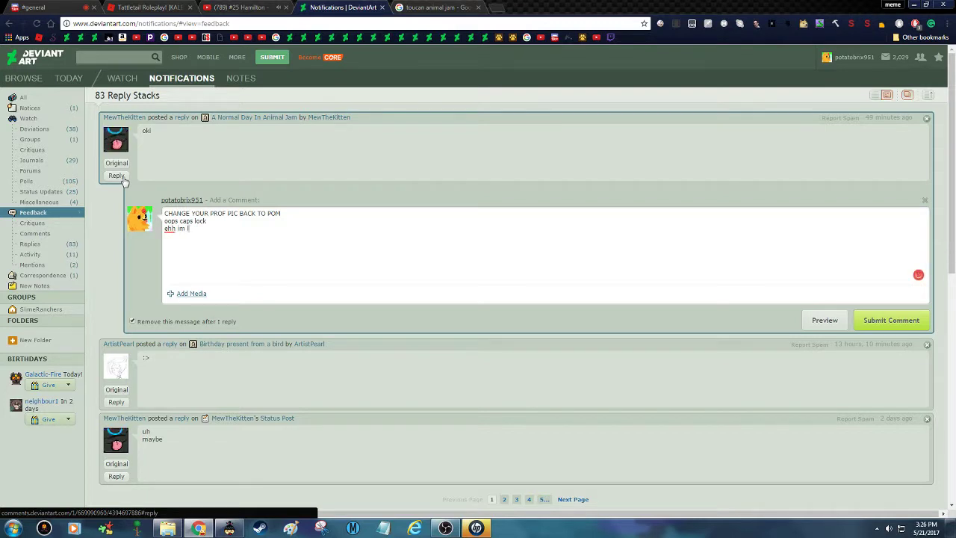
pyautogui.write('azy.')
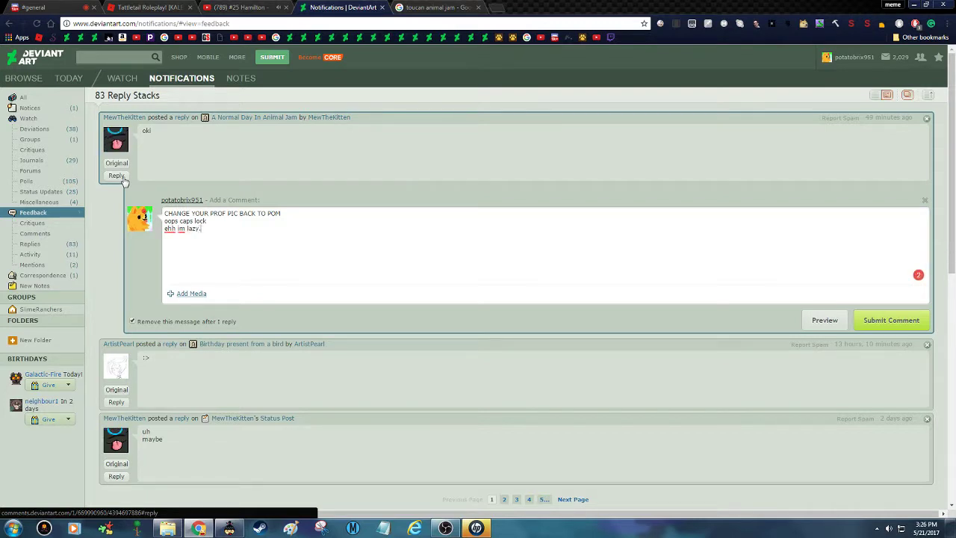
pyautogui.click(913, 320)
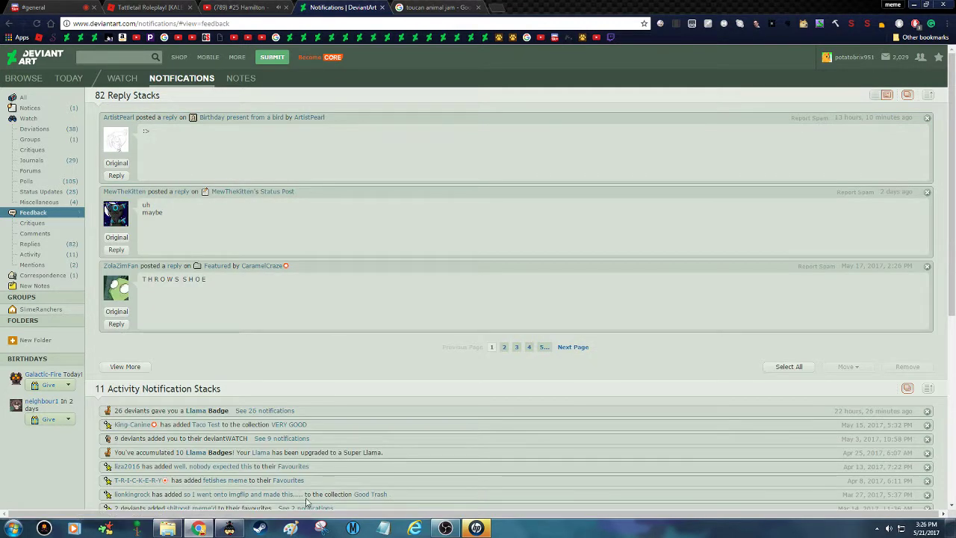
# Switch to Sumo Paint and draw yellow-filled stars on the bird's body, front wing and two feet.
pyautogui.click(229, 528)
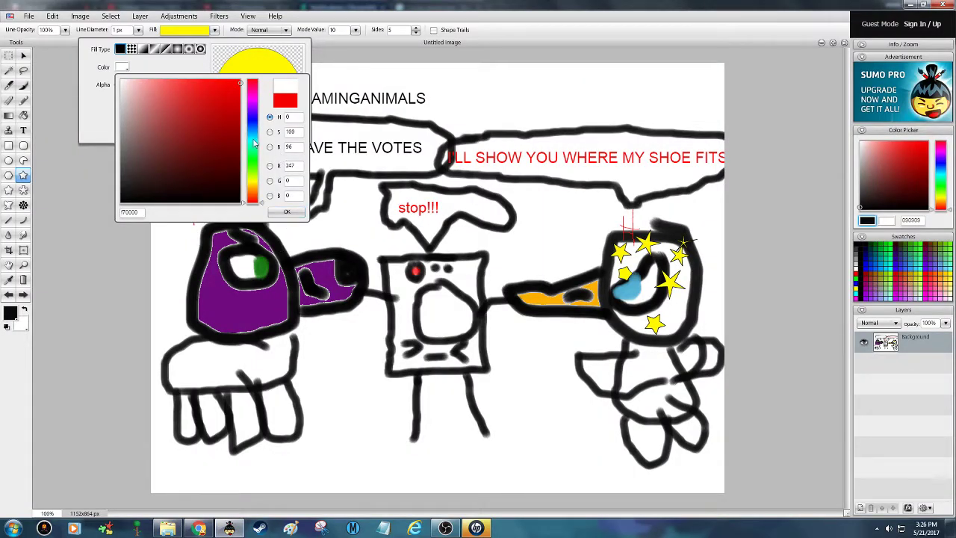
pyautogui.click(253, 186)
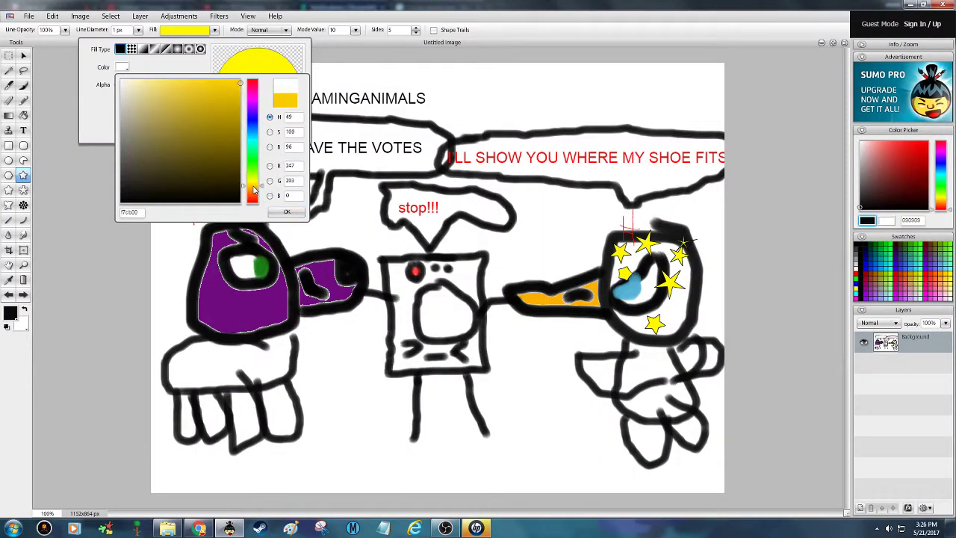
pyautogui.click(286, 212)
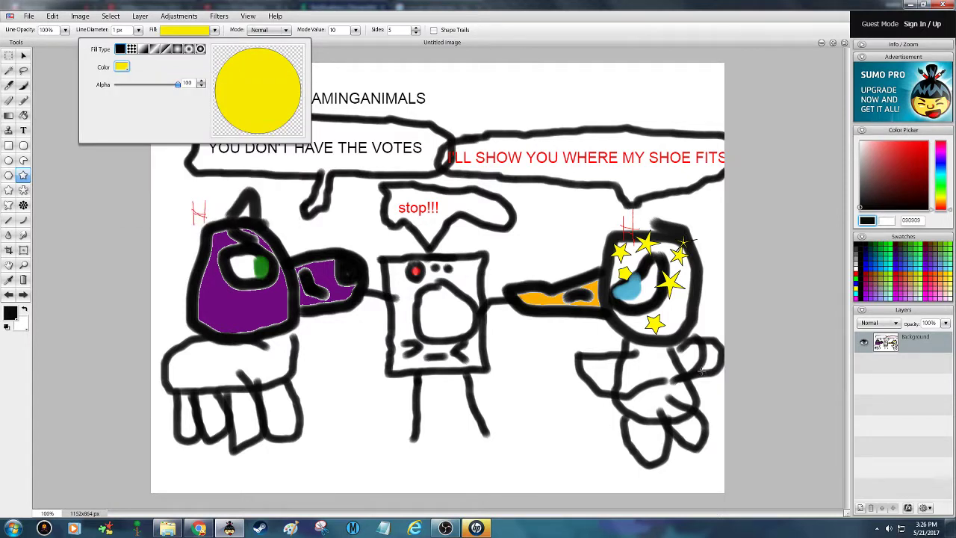
pyautogui.moveTo(650, 366); pyautogui.dragTo(673, 378)
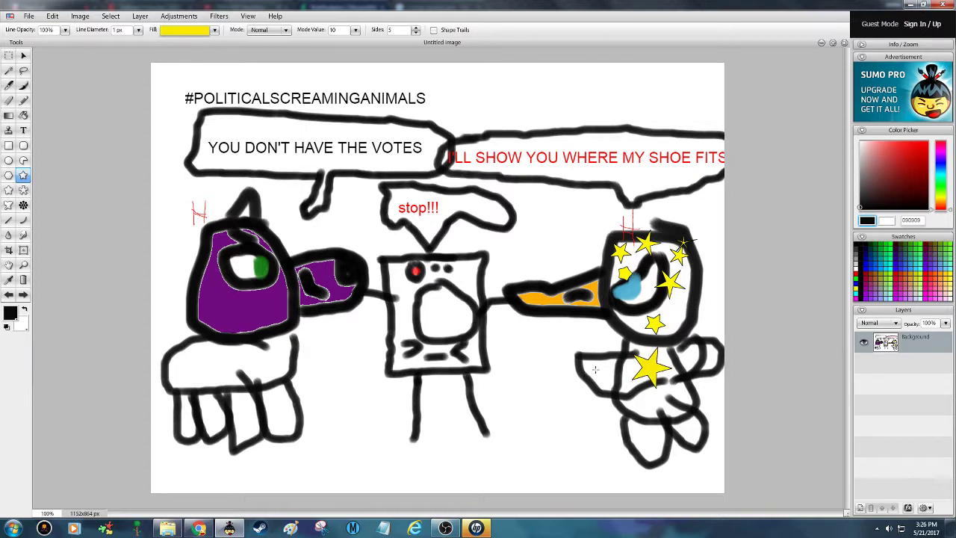
pyautogui.moveTo(598, 366); pyautogui.dragTo(602, 373)
pyautogui.moveTo(656, 398); pyautogui.dragTo(635, 393)
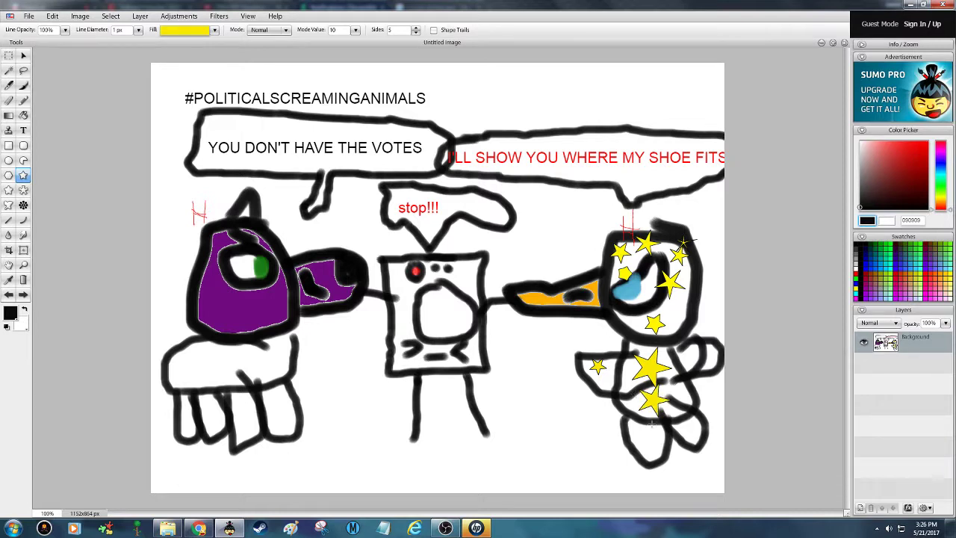
pyautogui.moveTo(649, 434); pyautogui.dragTo(701, 441)
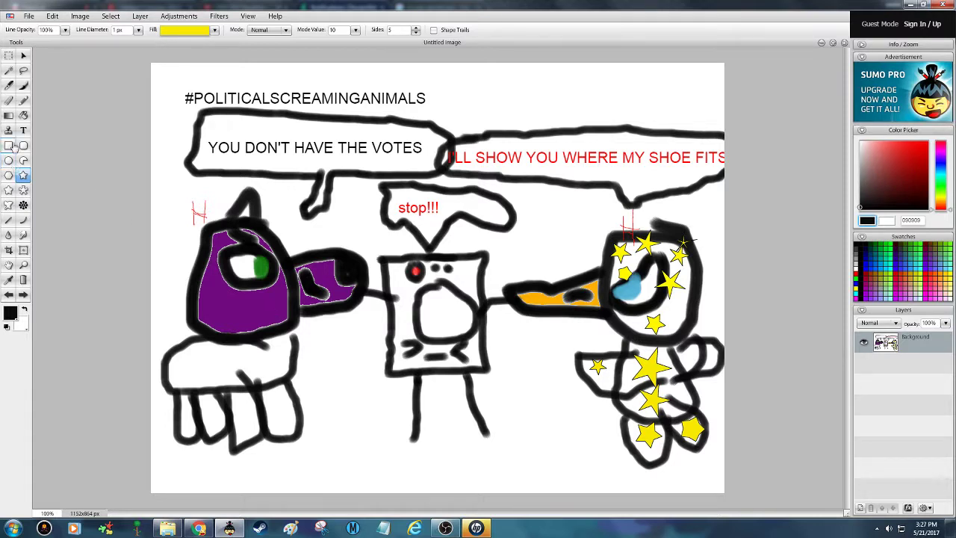
# Pick purple for the paint bucket, and undo a trial fill of the body beneath the purple head.
pyautogui.click(23, 115)
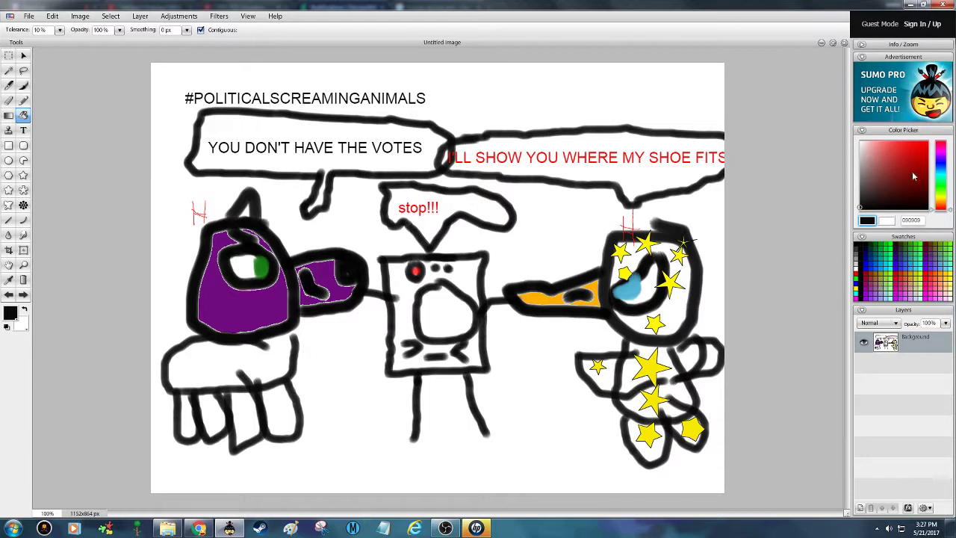
pyautogui.click(941, 156)
pyautogui.click(918, 153)
pyautogui.click(914, 167)
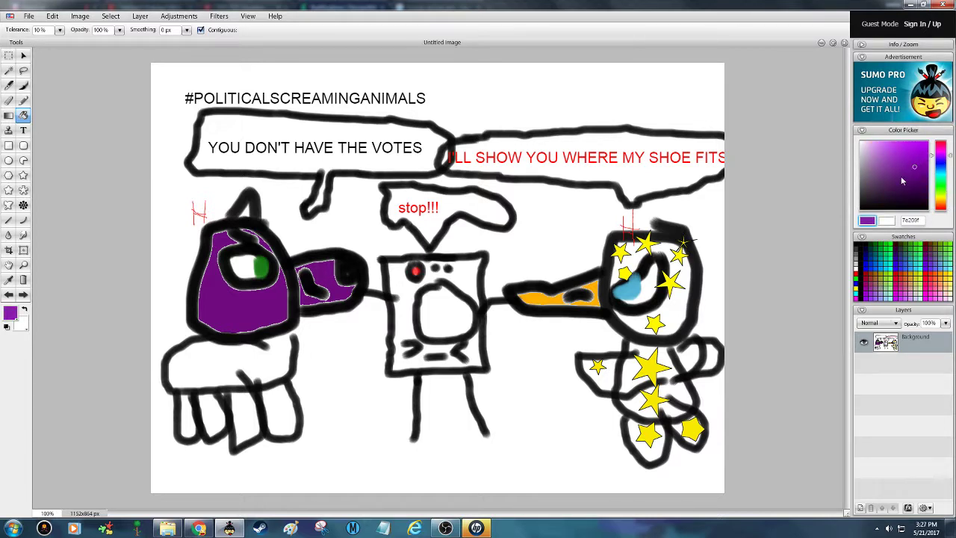
pyautogui.click(221, 364)
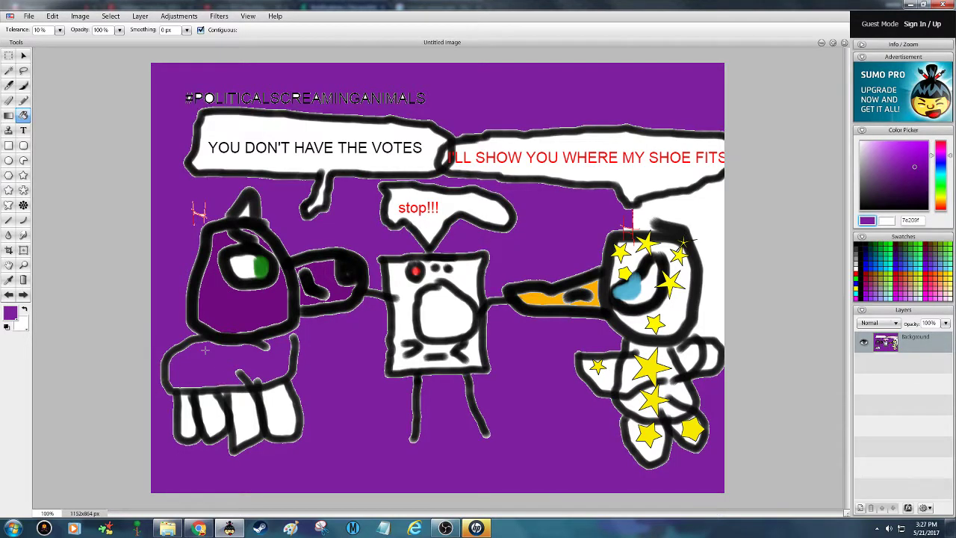
pyautogui.click(9, 295)
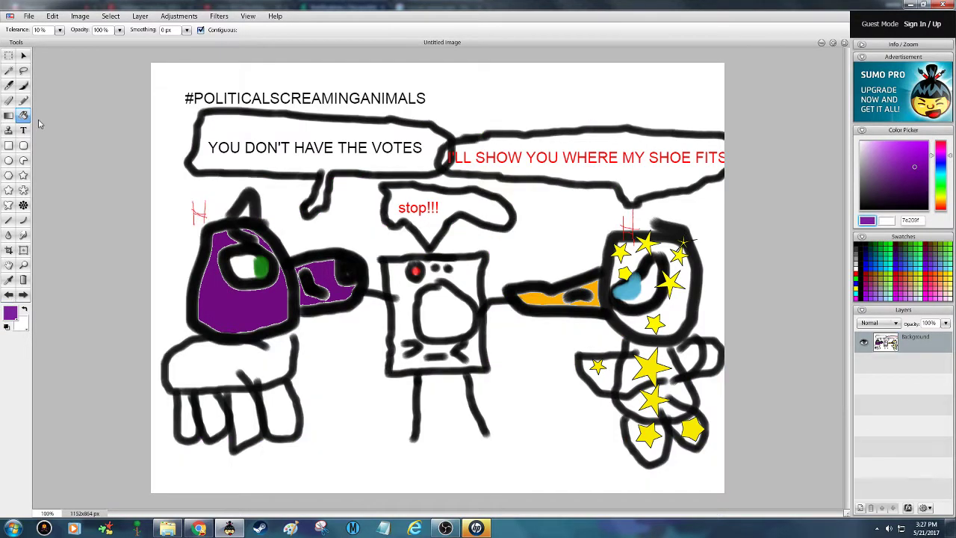
# Close the gap in the body outline beneath the purple head with a purple brush stroke and fill the body purple.
pyautogui.click(24, 86)
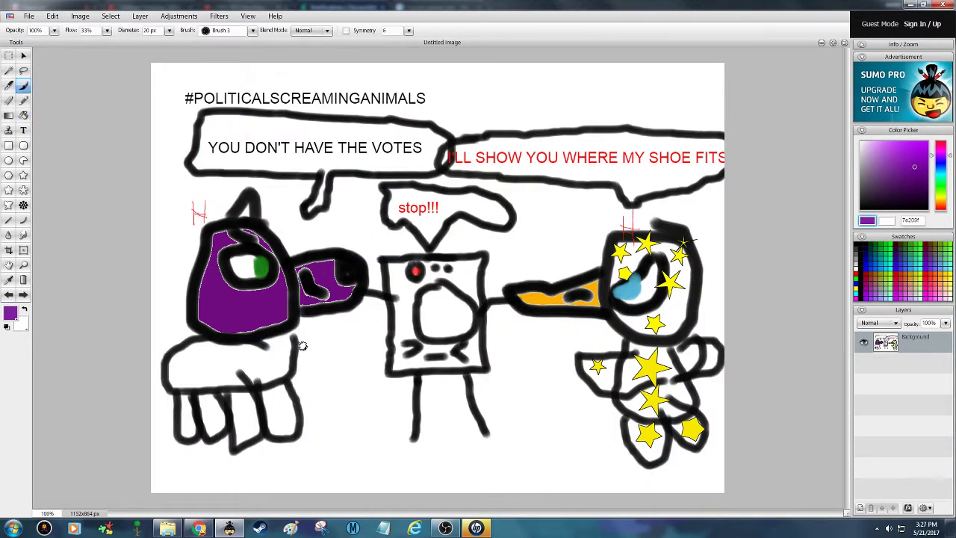
pyautogui.moveTo(293, 338); pyautogui.dragTo(278, 324)
pyautogui.click(23, 116)
pyautogui.click(209, 356)
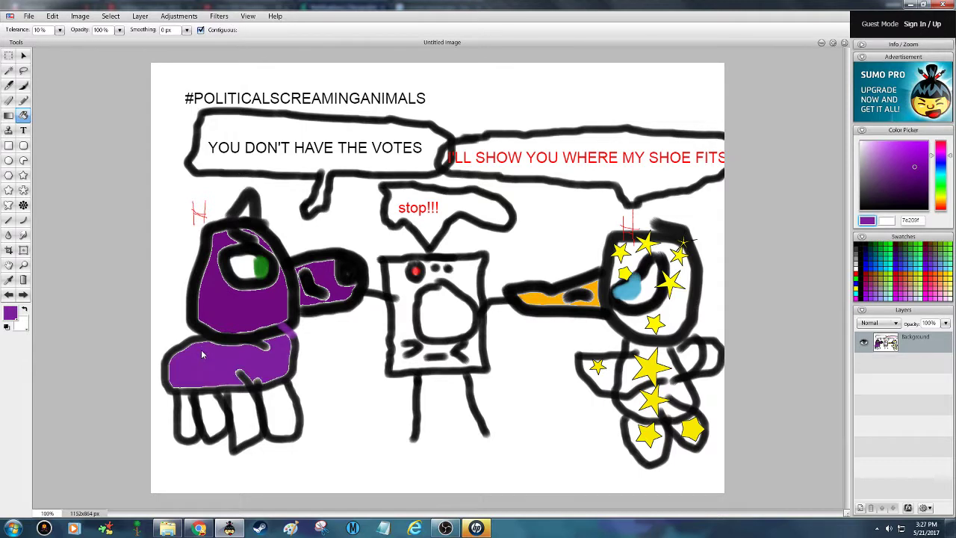
# Fill the four legs of the purple-headed animal with the same purple.
pyautogui.click(286, 402)
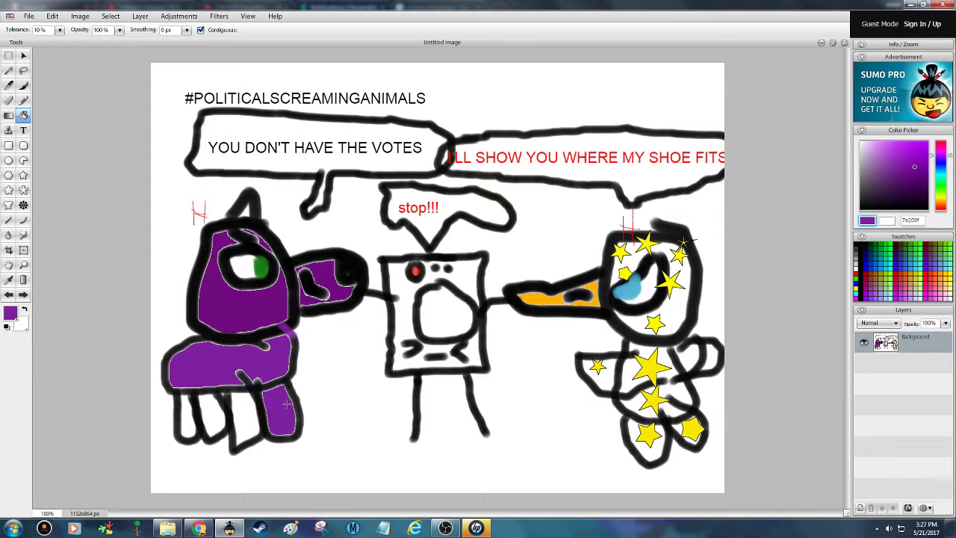
pyautogui.click(242, 411)
pyautogui.click(220, 411)
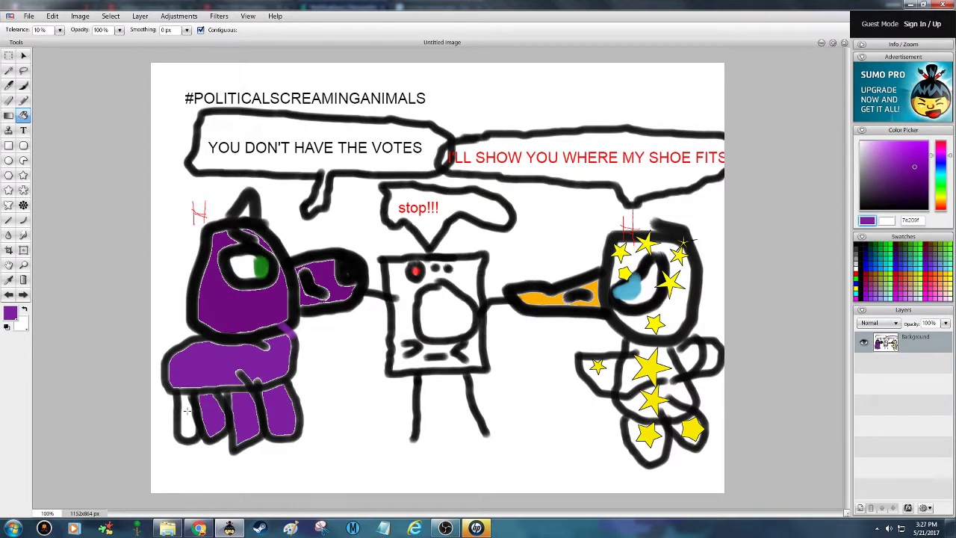
pyautogui.click(186, 410)
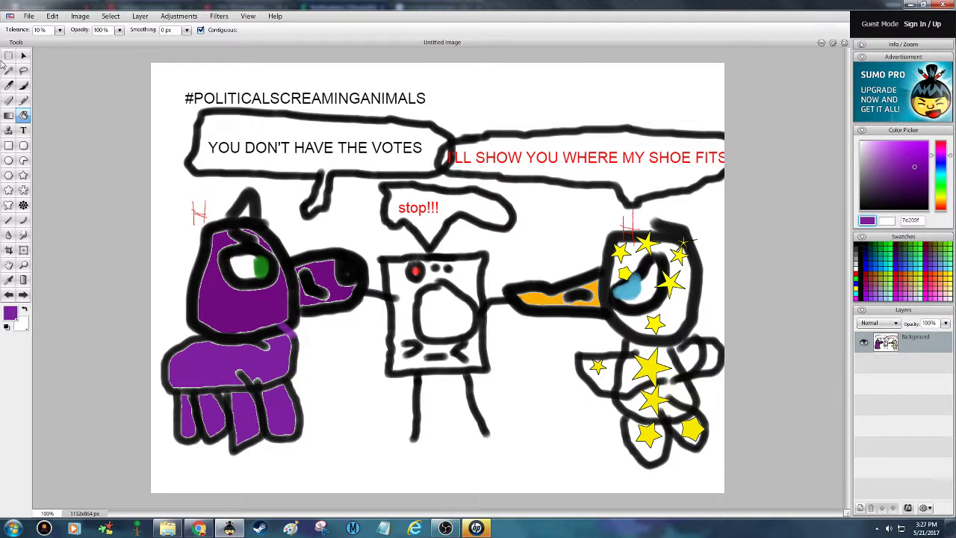
# Start saving the drawing to the computer in PNG format under the name "screaming political".
pyautogui.click(29, 16)
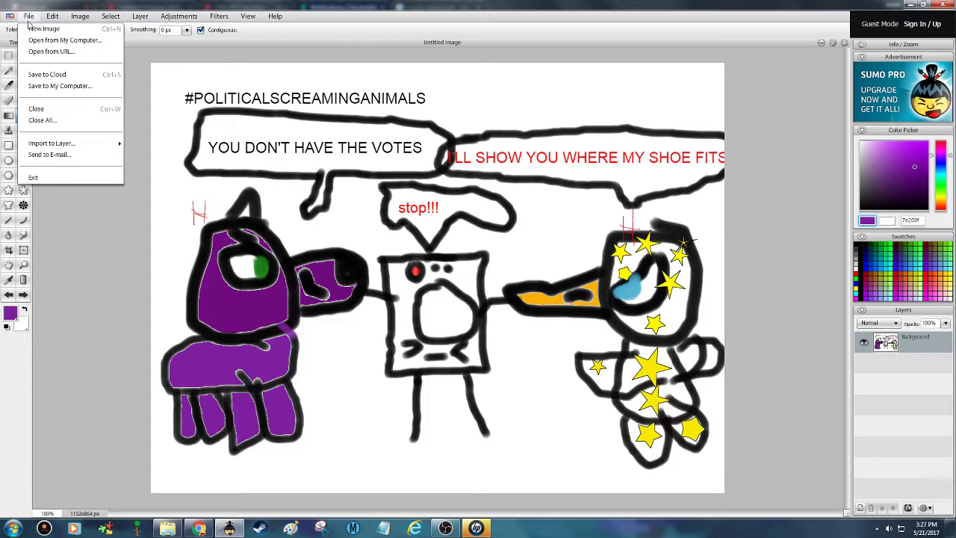
pyautogui.click(54, 85)
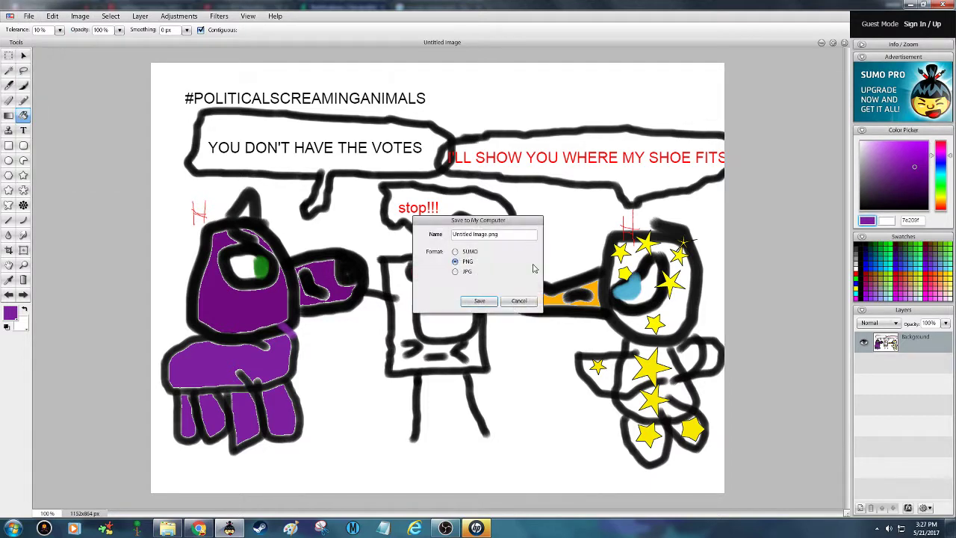
pyautogui.tripleClick(521, 236)
pyautogui.press('BackSpace')
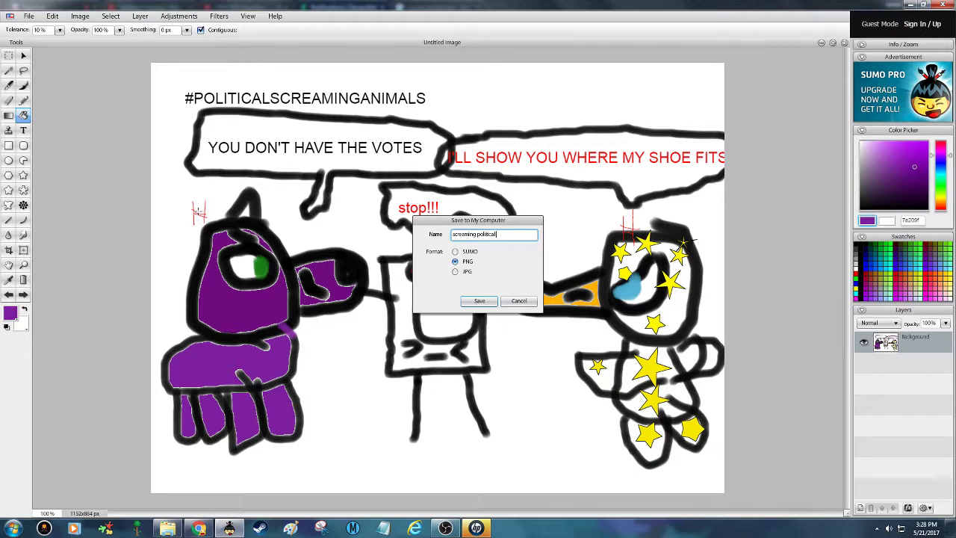
pyautogui.click(167, 528)
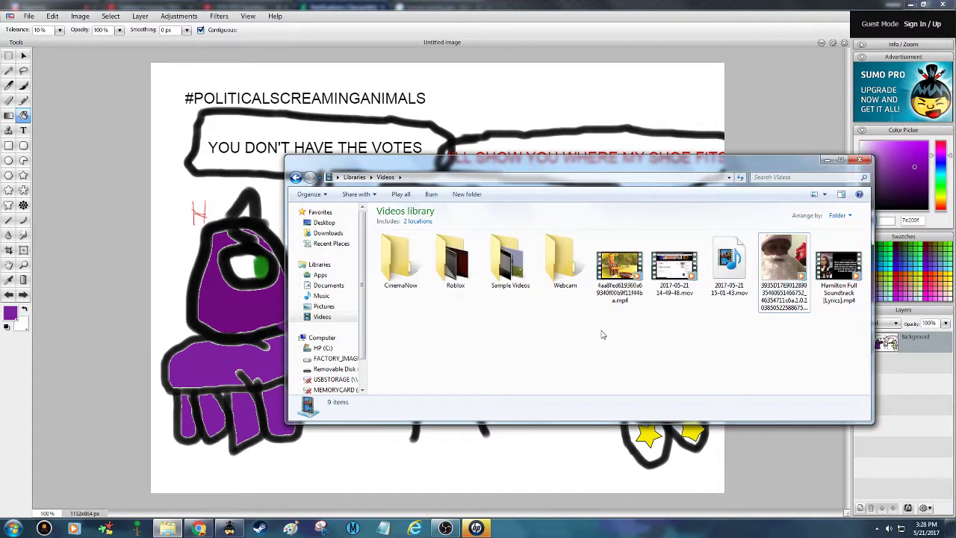
pyautogui.click(732, 286)
pyautogui.rightClick(732, 286)
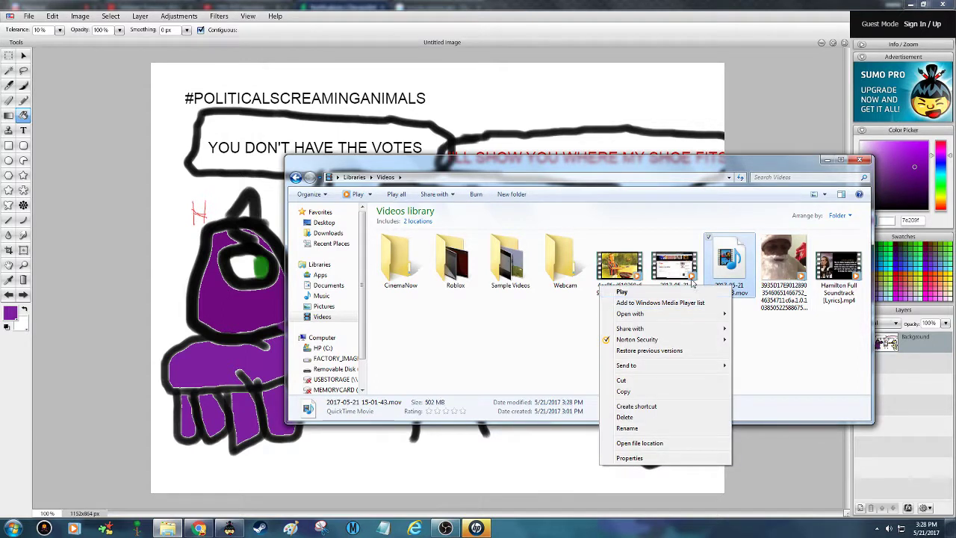
pyautogui.click(693, 299)
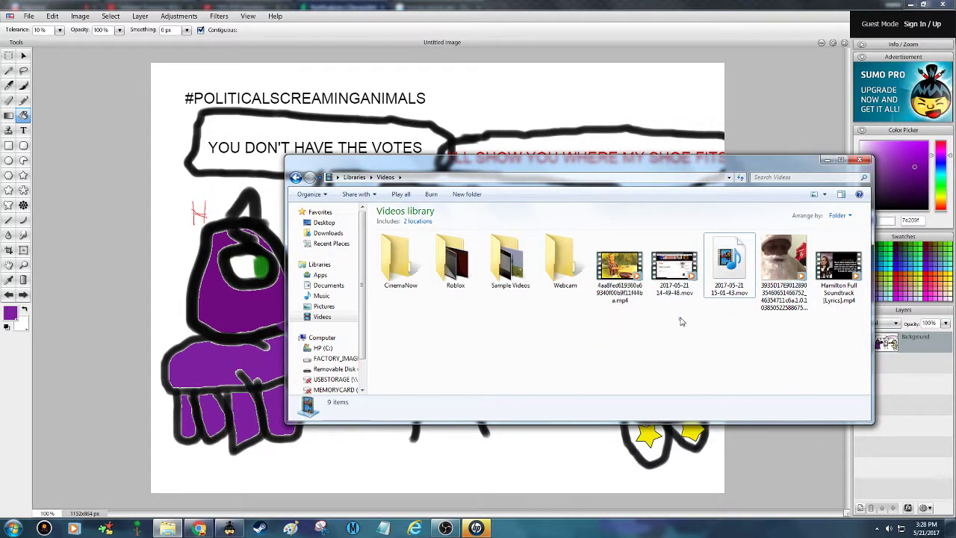
pyautogui.moveTo(729, 326); pyautogui.dragTo(691, 312)
pyautogui.click(723, 288)
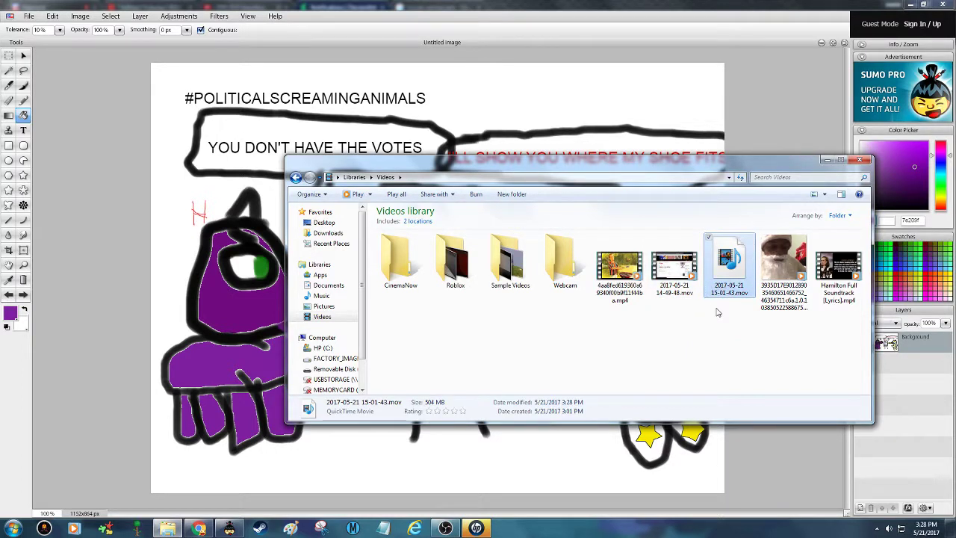
pyautogui.click(717, 316)
pyautogui.moveTo(717, 316); pyautogui.dragTo(689, 287)
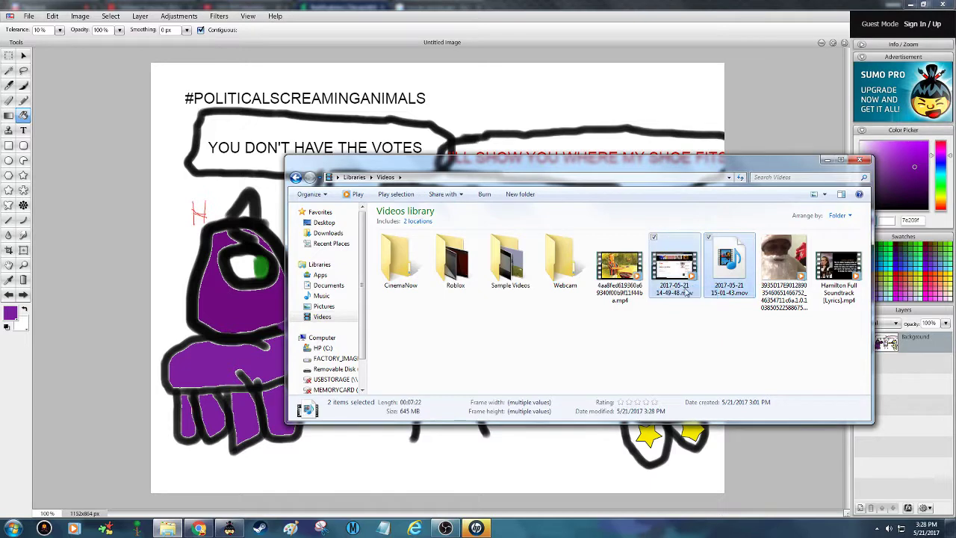
pyautogui.rightClick(686, 290)
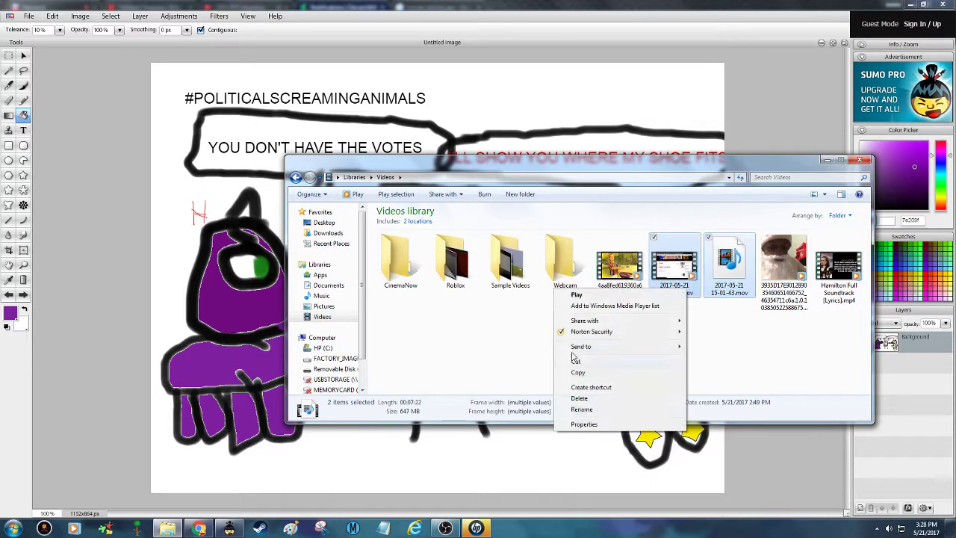
pyautogui.click(581, 398)
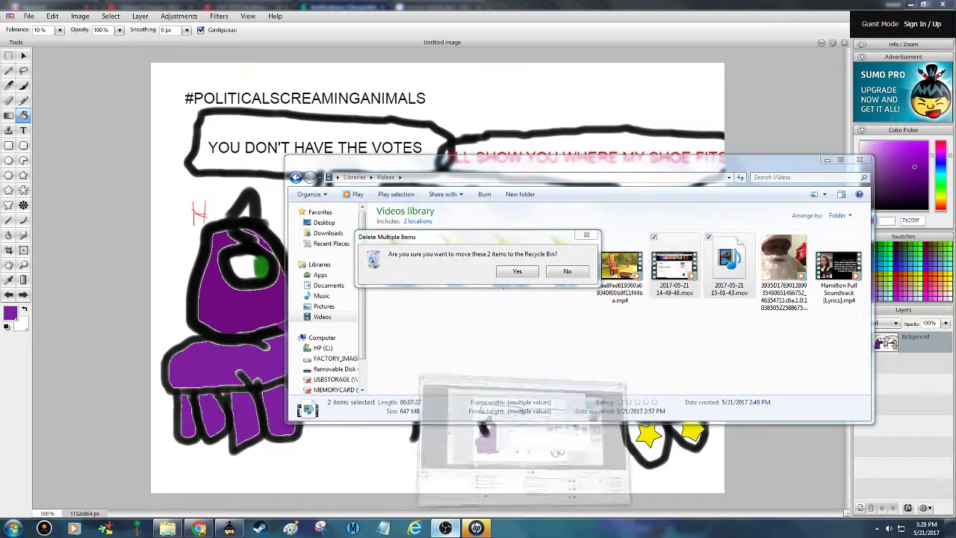
pyautogui.click(445, 528)
pyautogui.click(445, 528)
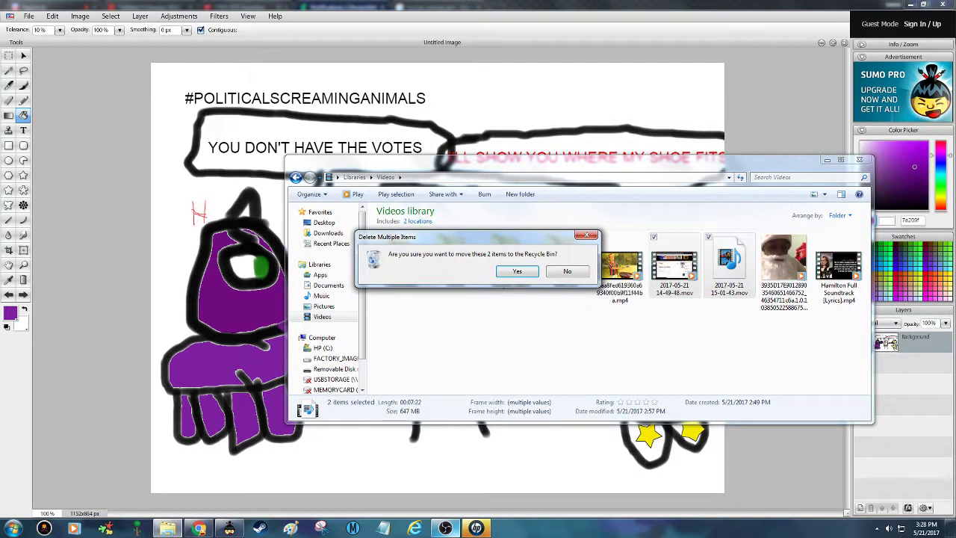
pyautogui.press('Return')
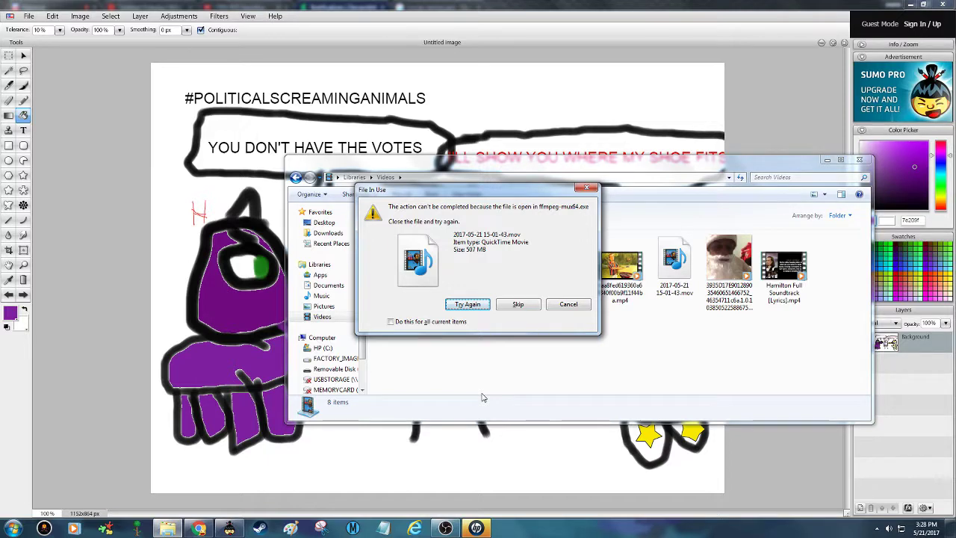
pyautogui.press('Escape')
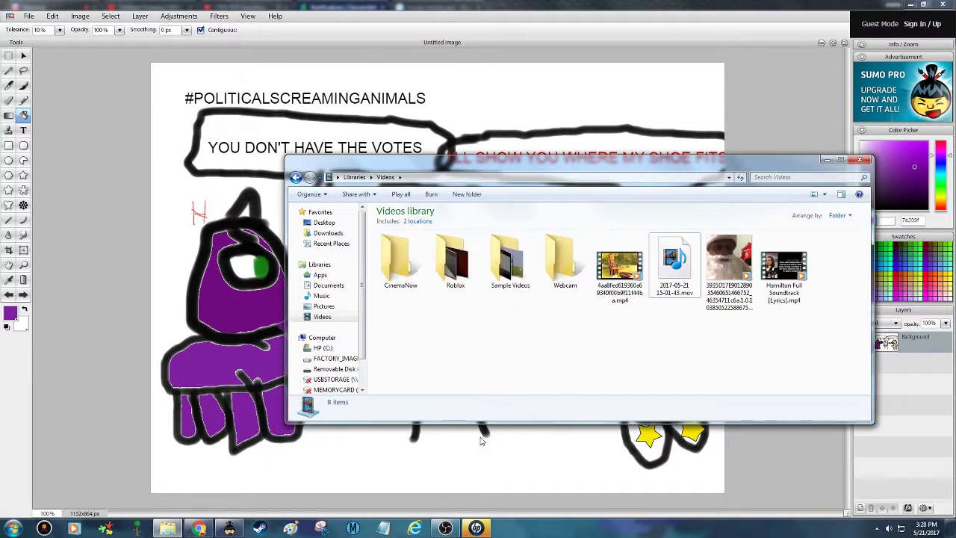
# Complete the drawing's name as "screaming political animals #1" and save it as a PNG image in the Pictures library.
pyautogui.click(535, 474)
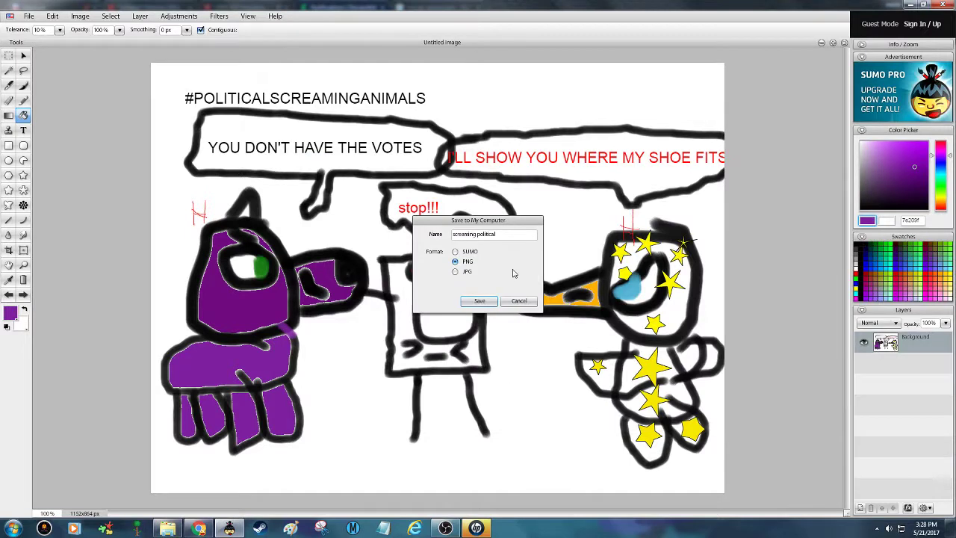
pyautogui.click(509, 238)
pyautogui.click(479, 300)
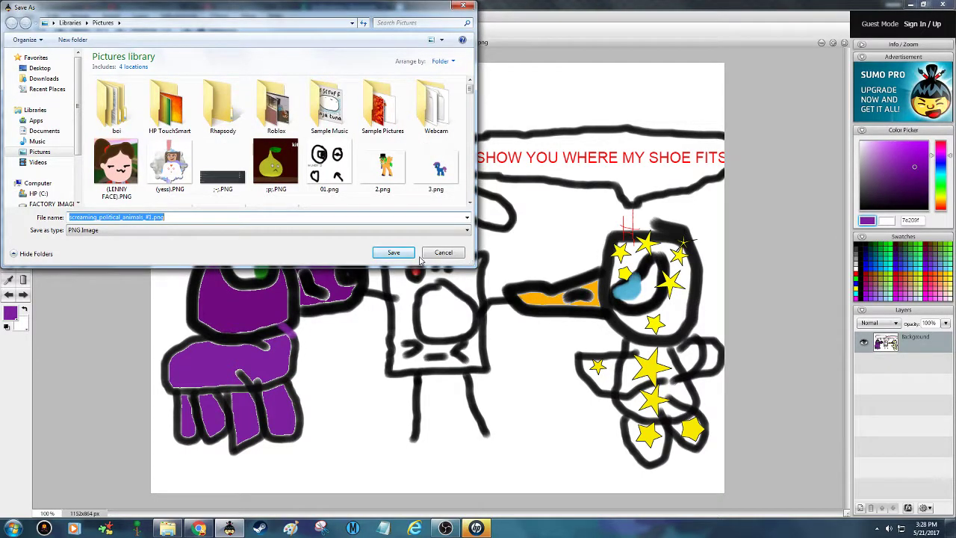
pyautogui.click(394, 252)
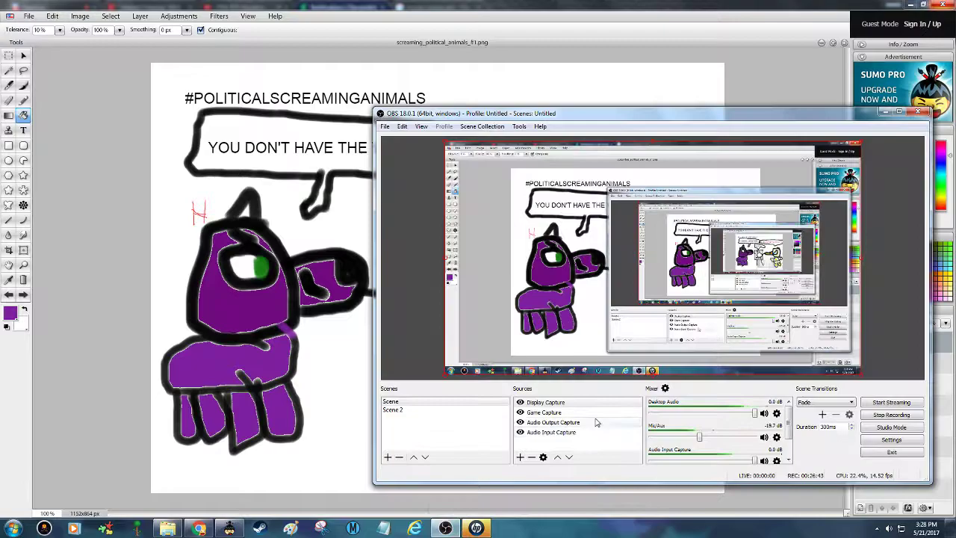
# Switch to the OBS window that controls the running screen recording.
pyautogui.click(446, 529)
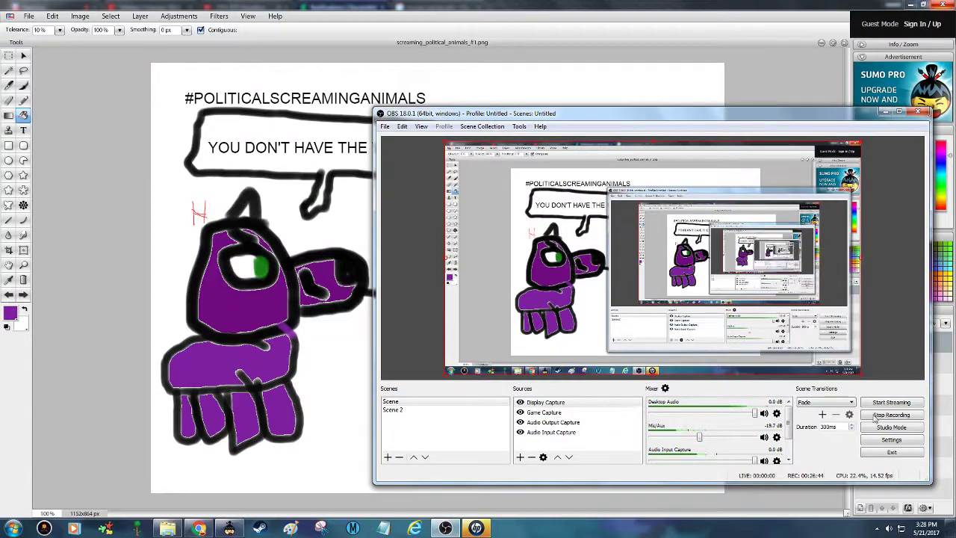